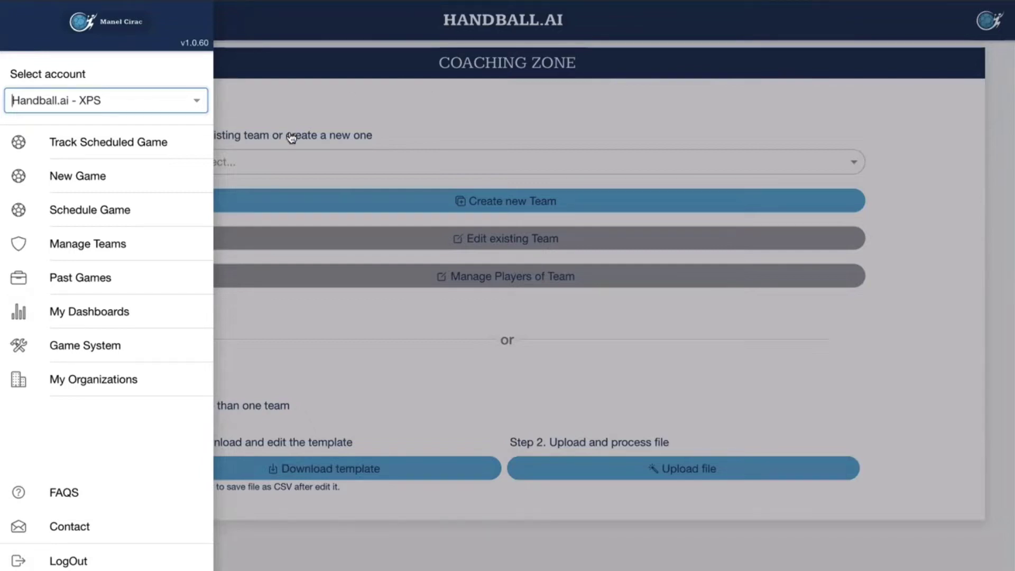
Check which accounts are available besides Handball.ai - XPS, keeping the current selection
click(200, 110)
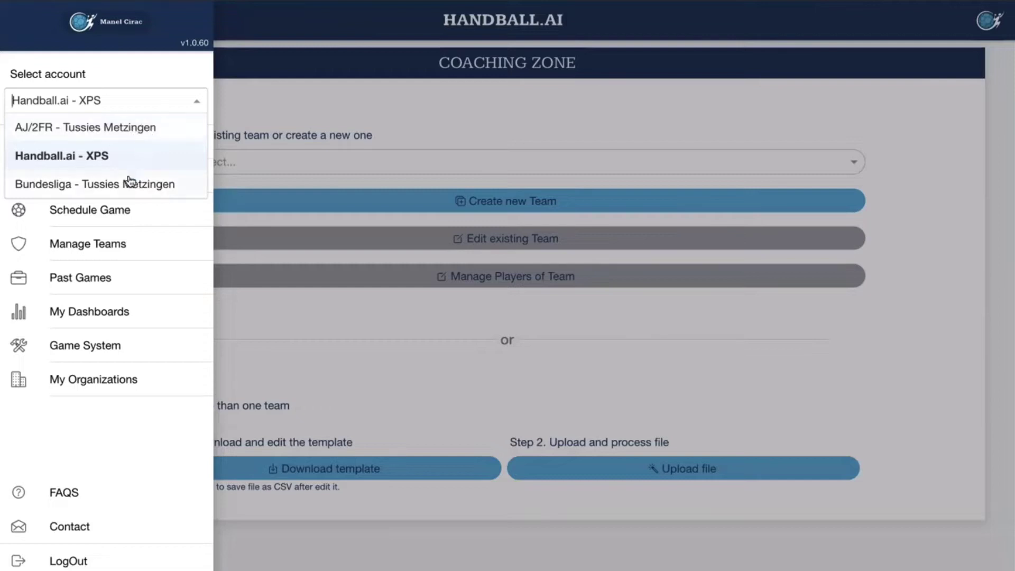
click(170, 66)
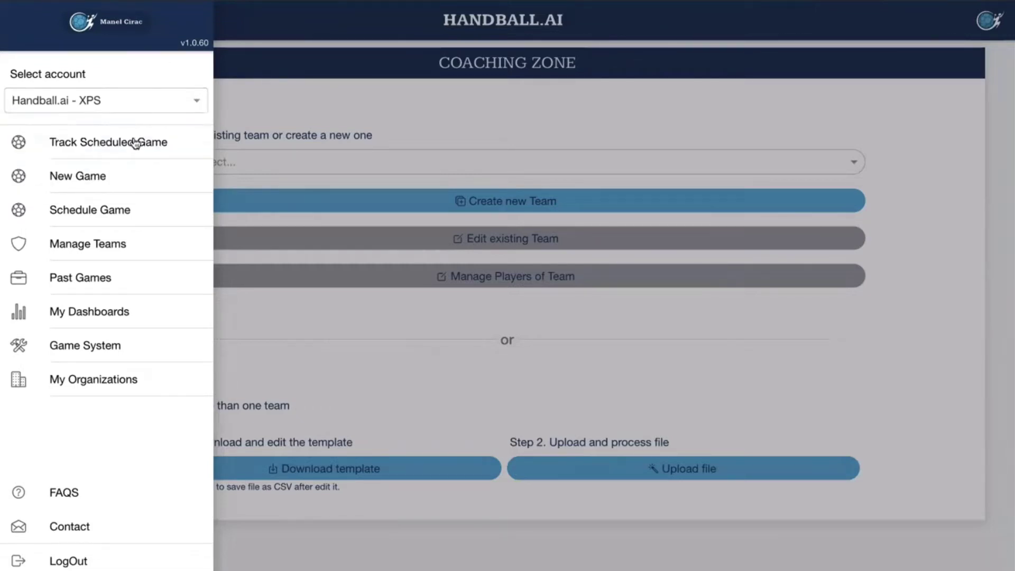
click(385, 115)
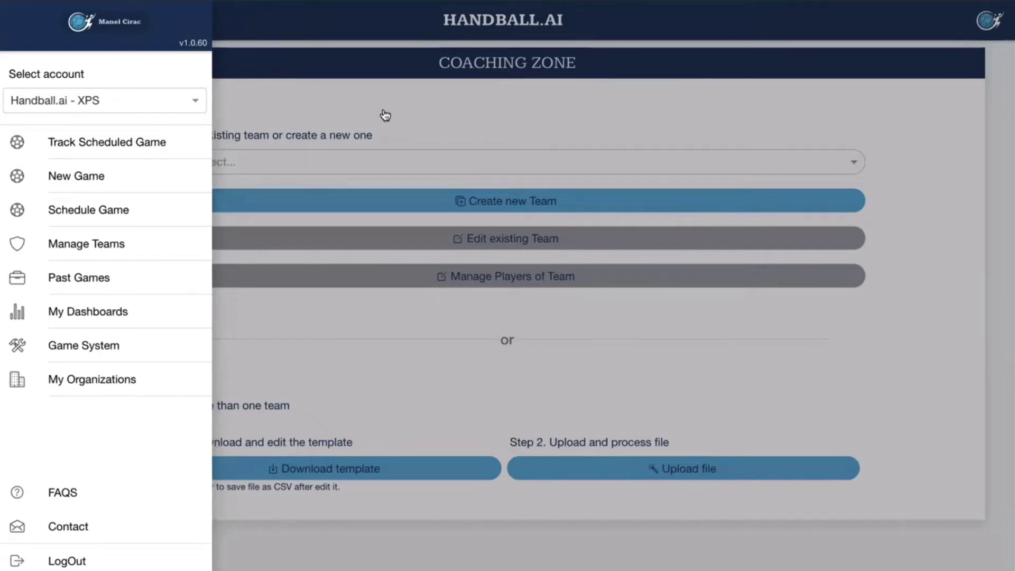
Select the existing team Spain - Euro2022 and open its player management
click(392, 167)
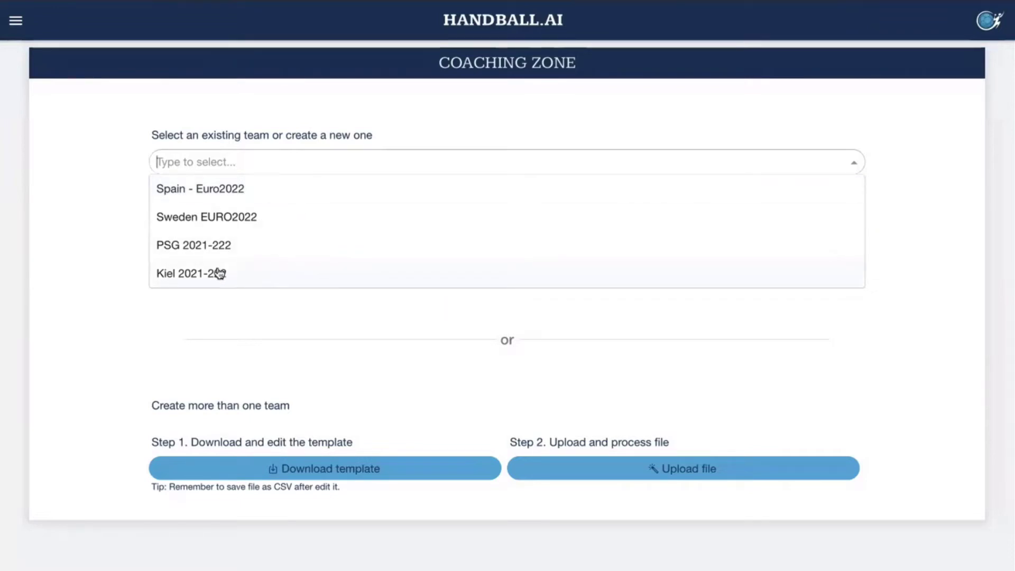
click(217, 193)
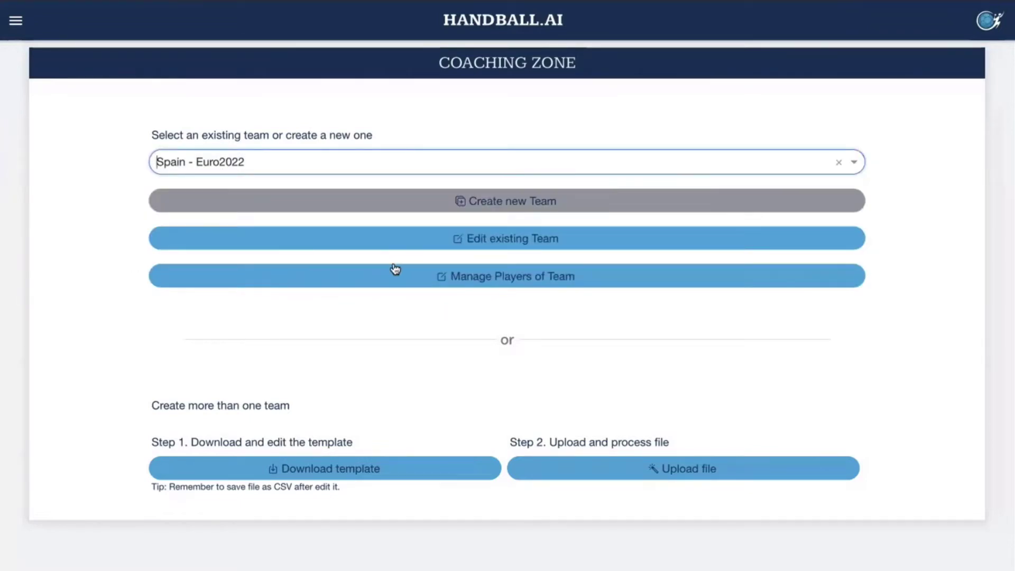
click(417, 275)
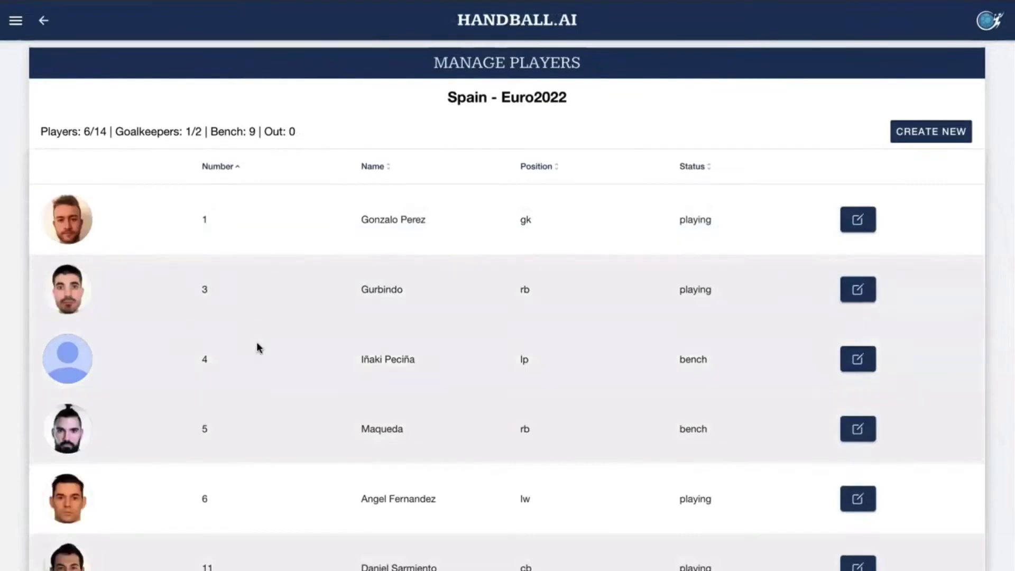
Review the full Spain - Euro2022 roster with numbers, positions and statuses, and return to the Coaching Zone
scroll(258, 347, down, 10)
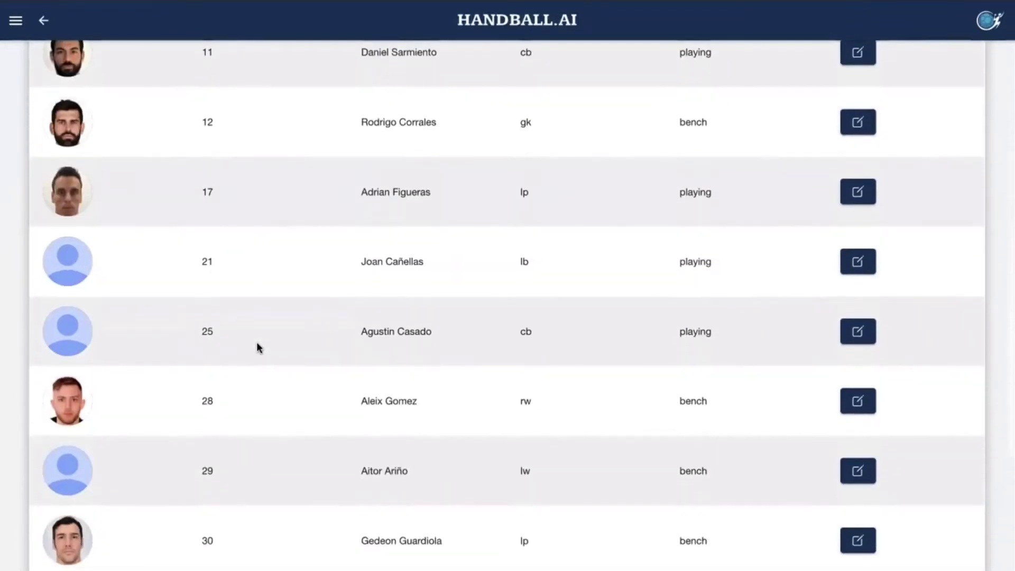
scroll(258, 347, down, 6)
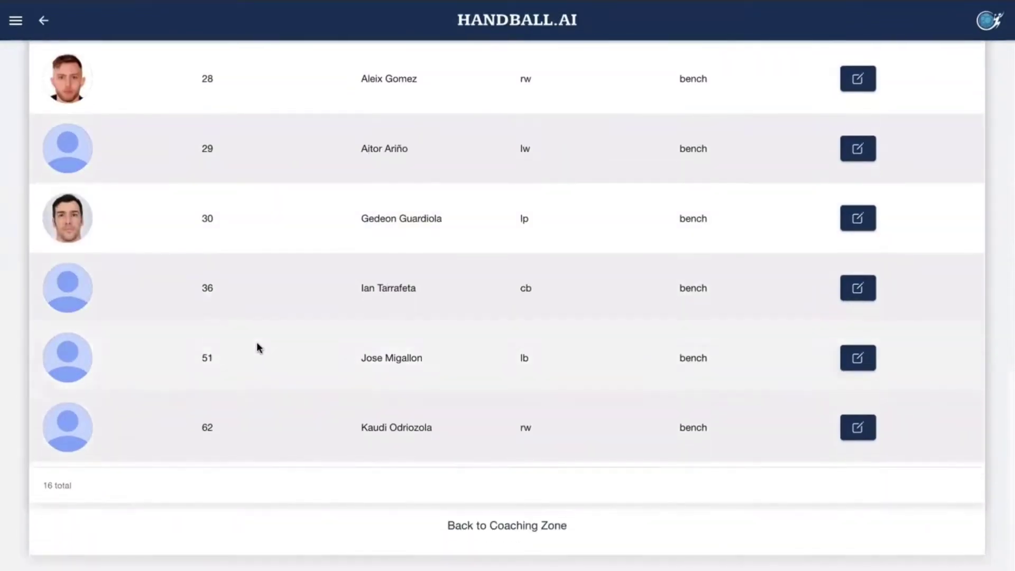
scroll(258, 348, up, 16)
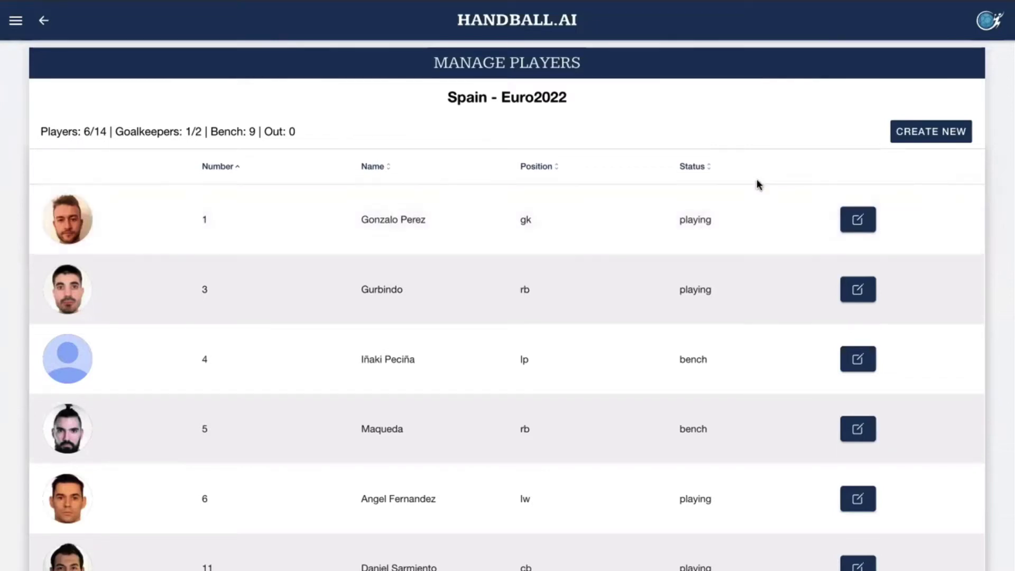
scroll(757, 179, down, 14)
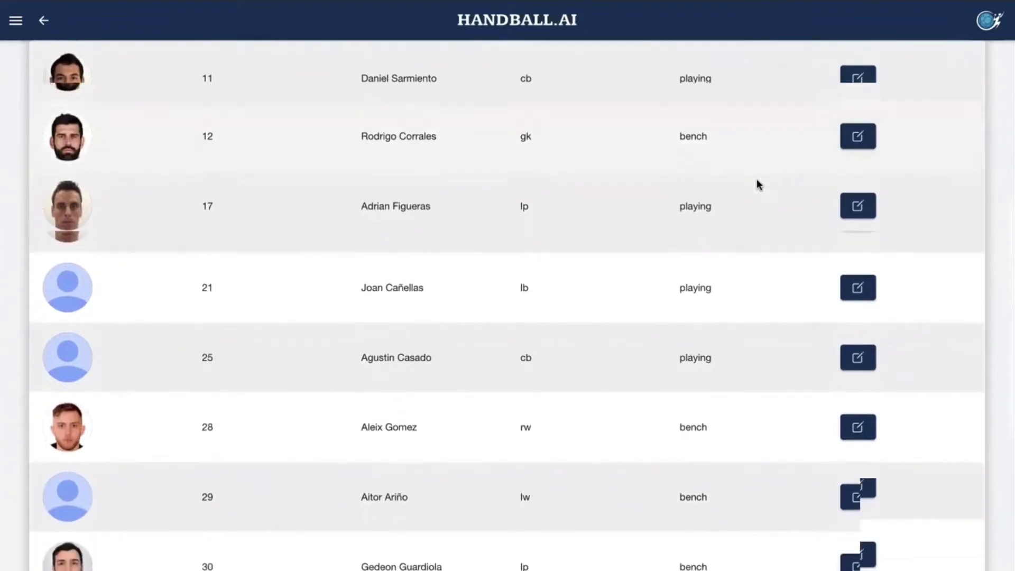
scroll(622, 253, down, 2)
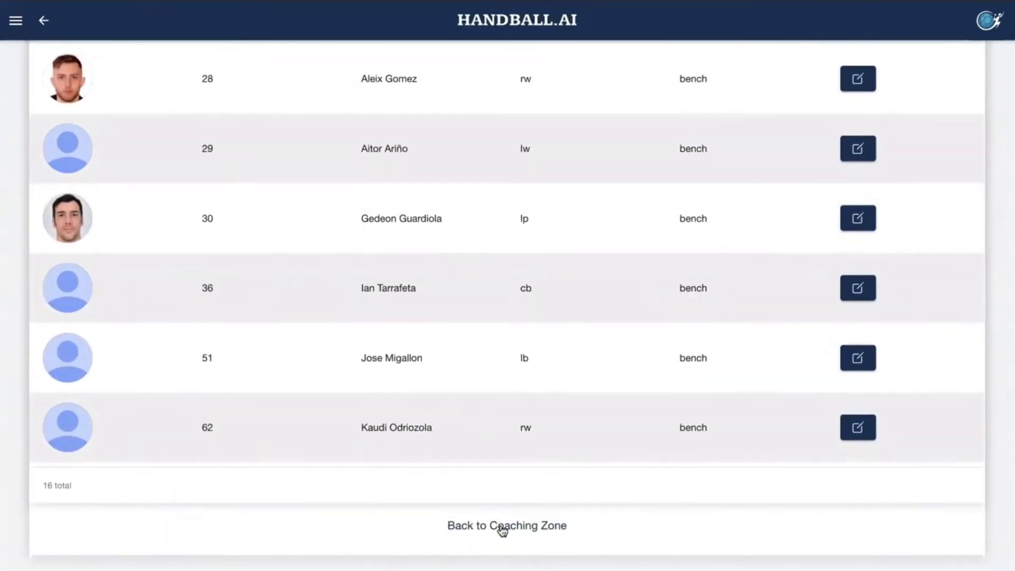
click(502, 526)
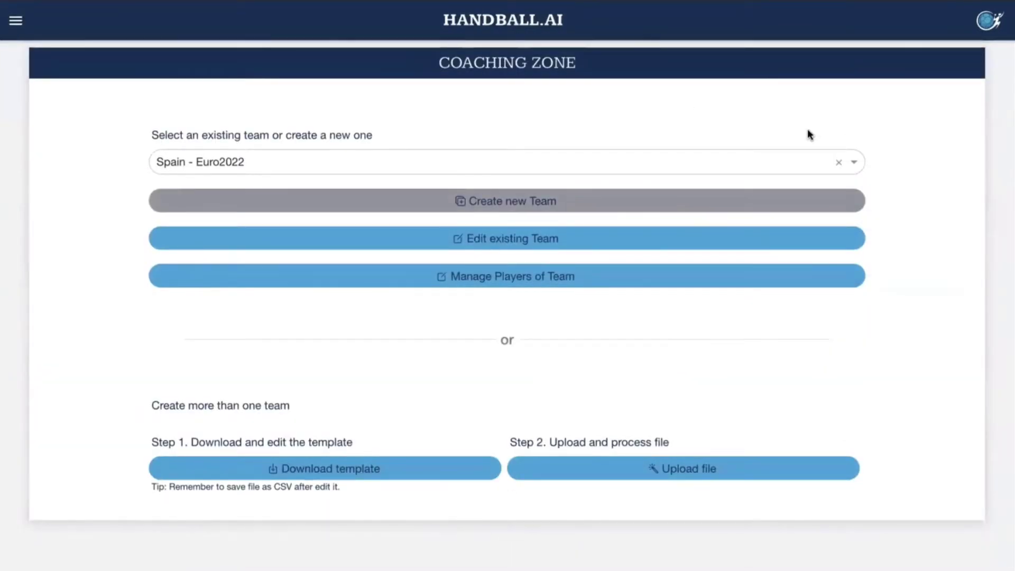
Clear the team selection, view the blank form for creating a new team, and return without saving
click(839, 163)
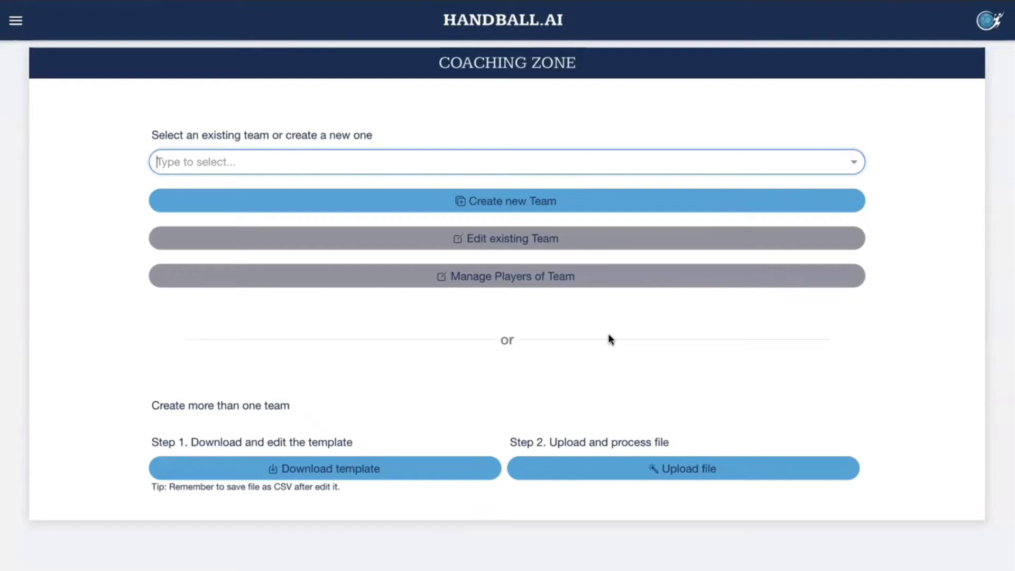
click(530, 203)
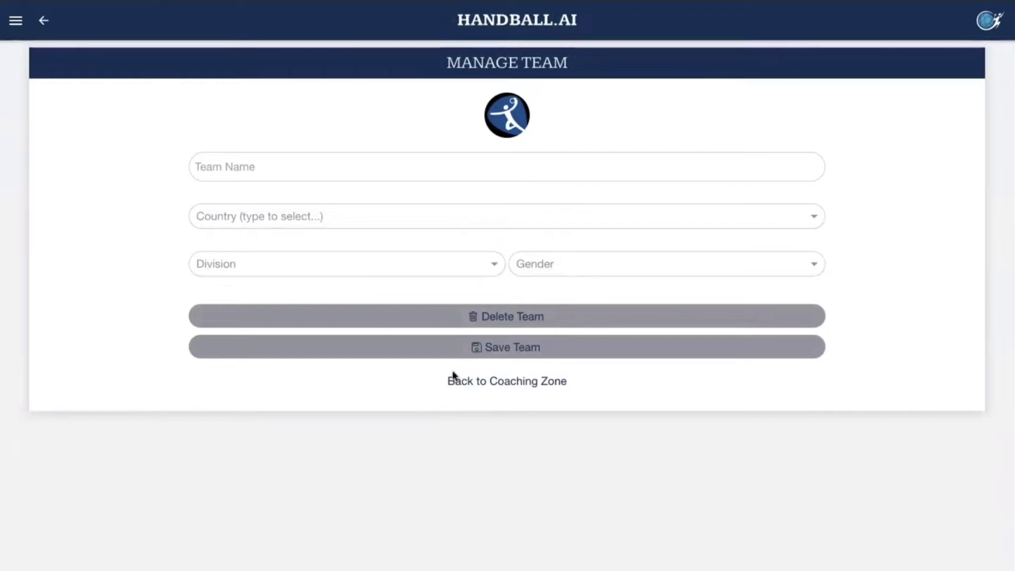
click(474, 382)
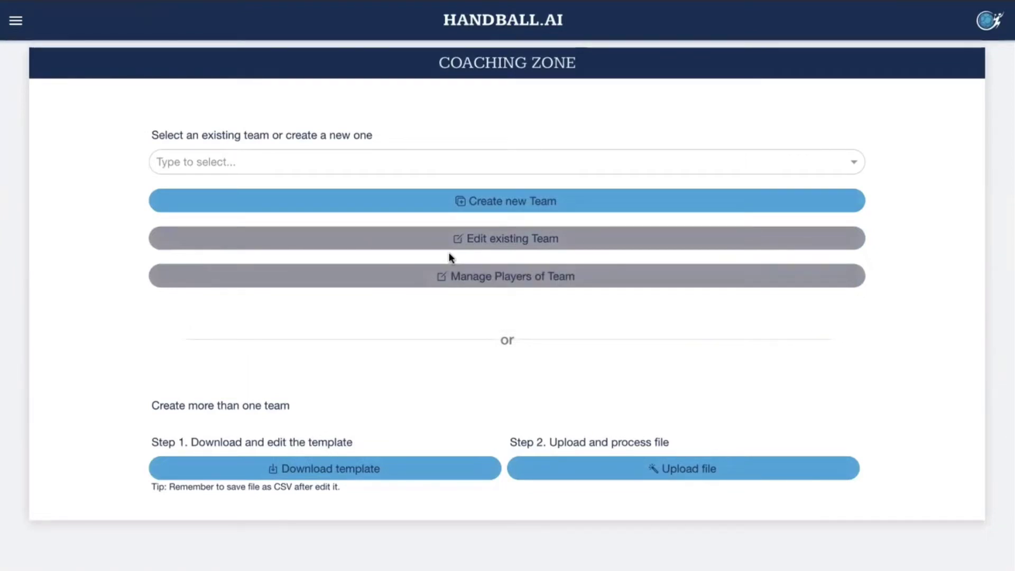
Open the Game System settings and examine the actions and game modes listed under Crossing
click(16, 22)
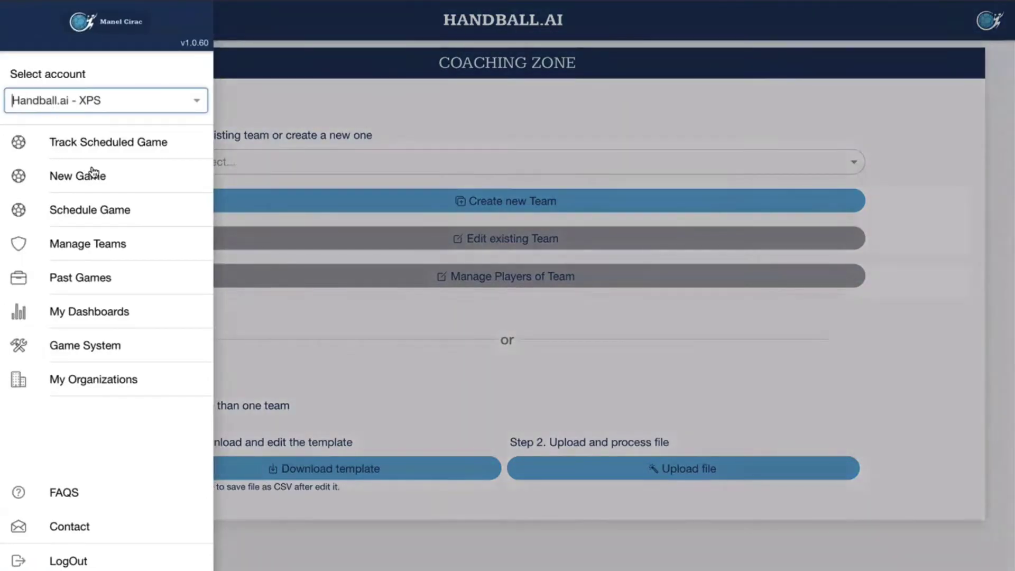
click(93, 354)
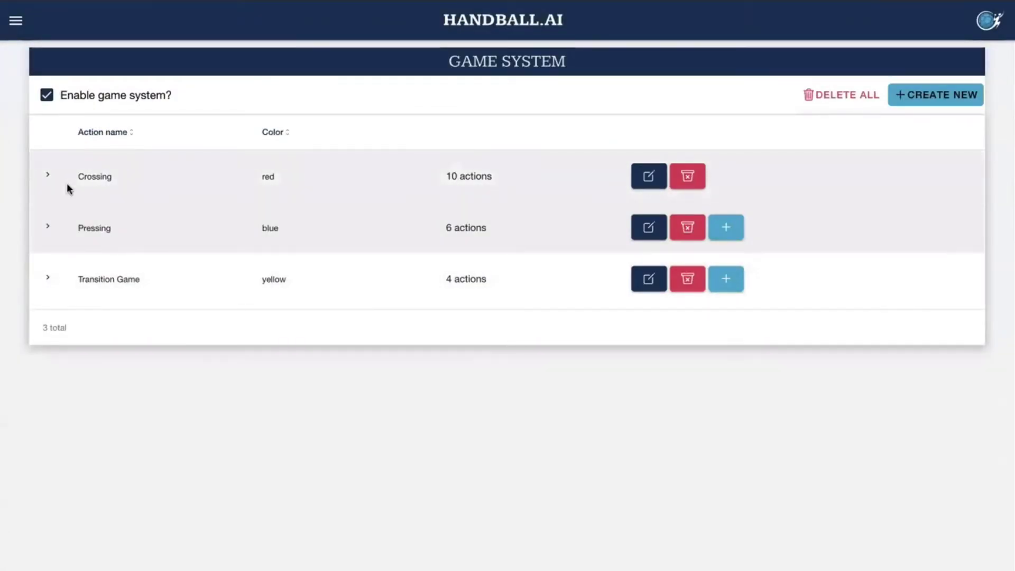
click(51, 179)
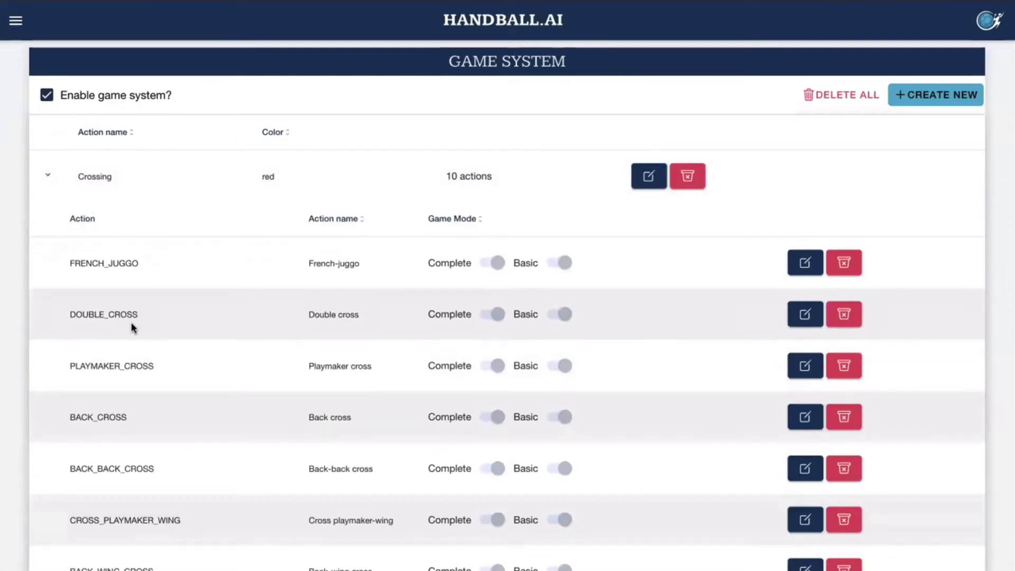
scroll(133, 327, down, 2)
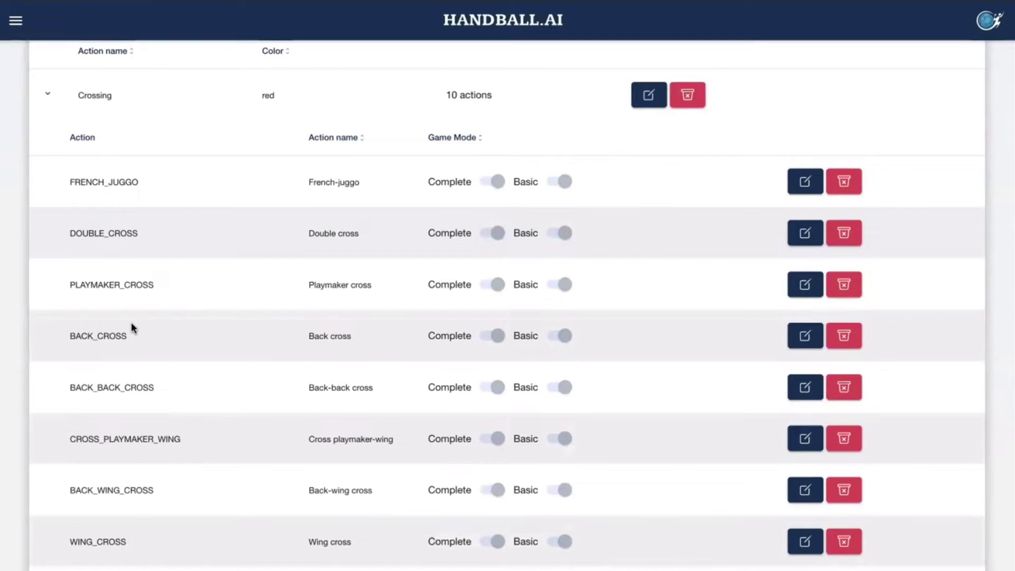
scroll(131, 328, up, 2)
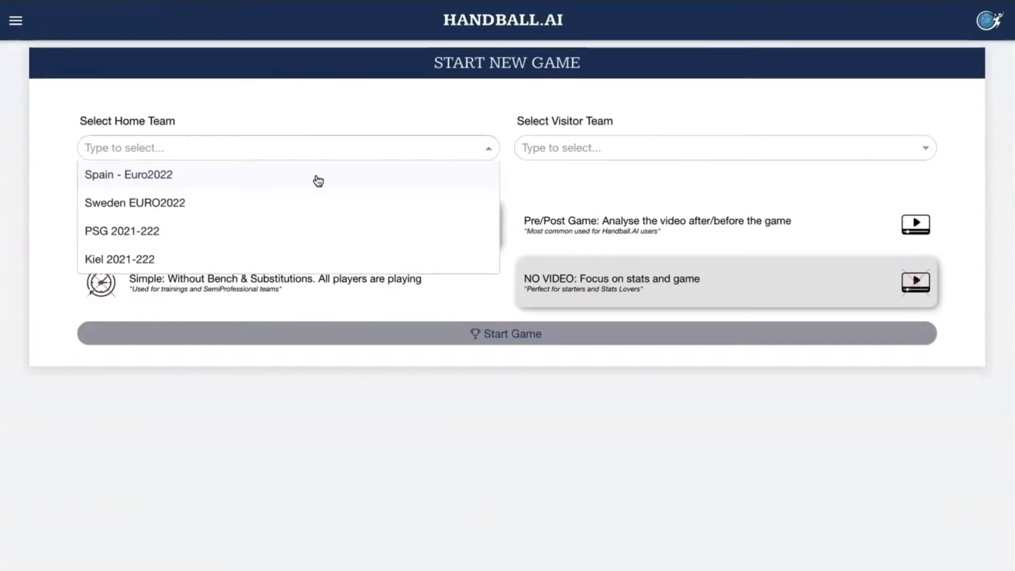
Set up the new game with PSG 2021-222 as home team and Kiel 2021-222 as visitor team
click(243, 230)
click(613, 146)
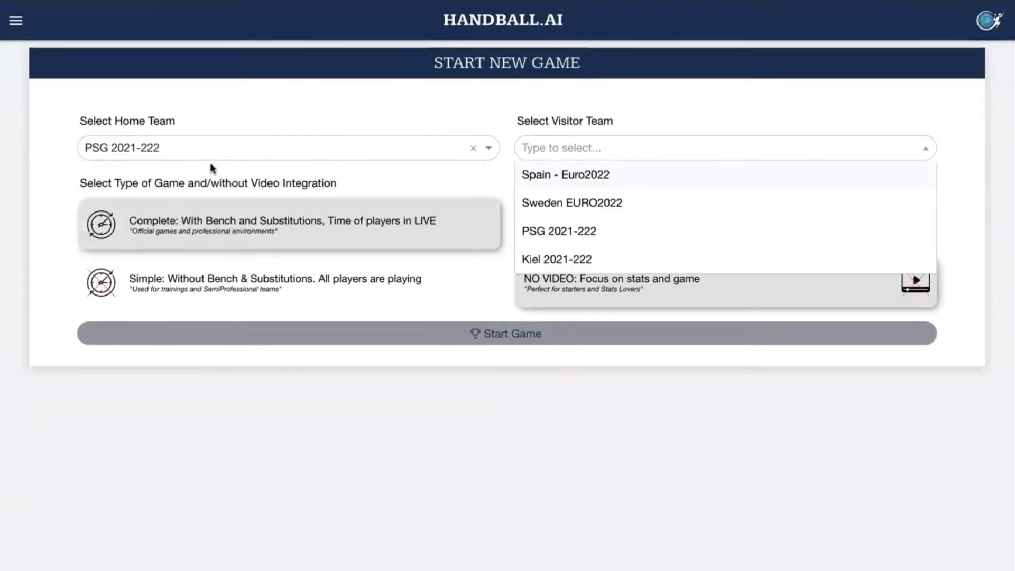
click(547, 252)
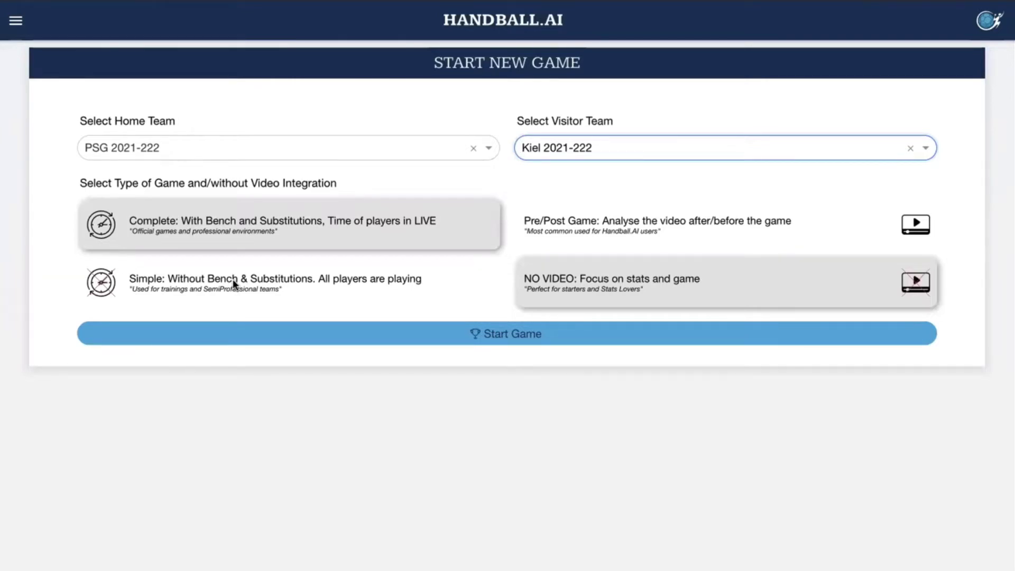
Try the Pre/Post Game video and Simple options, and return to Complete and NO VIDEO
click(561, 220)
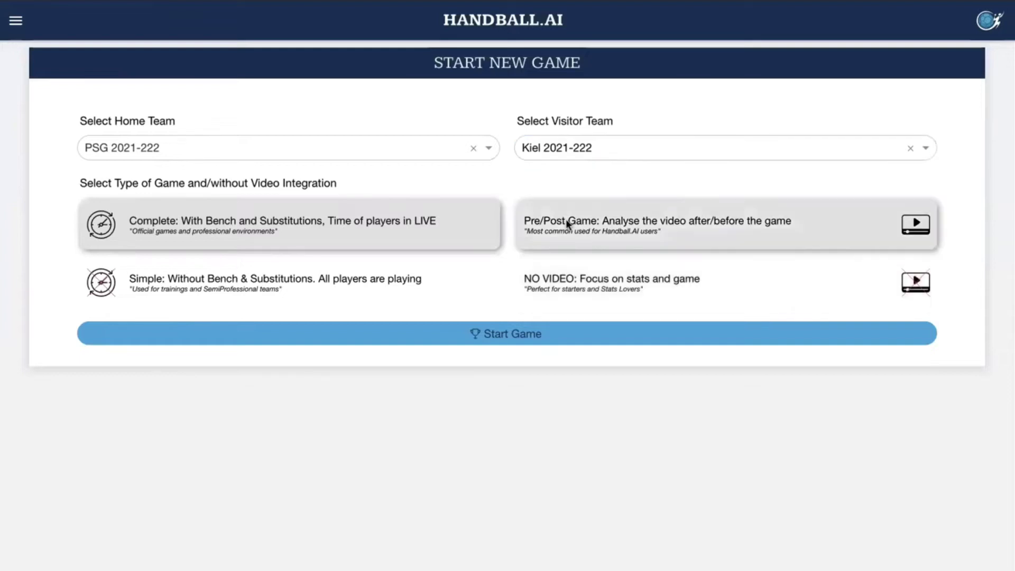
click(401, 271)
click(403, 229)
click(547, 276)
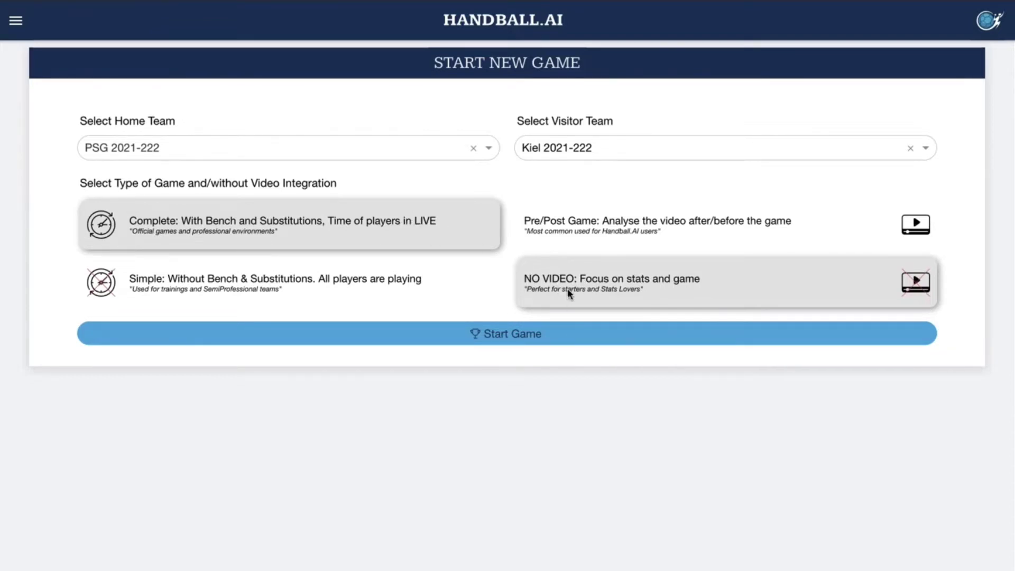
Start the game, dismiss its share link without copying it, and run the first-half clock
click(545, 333)
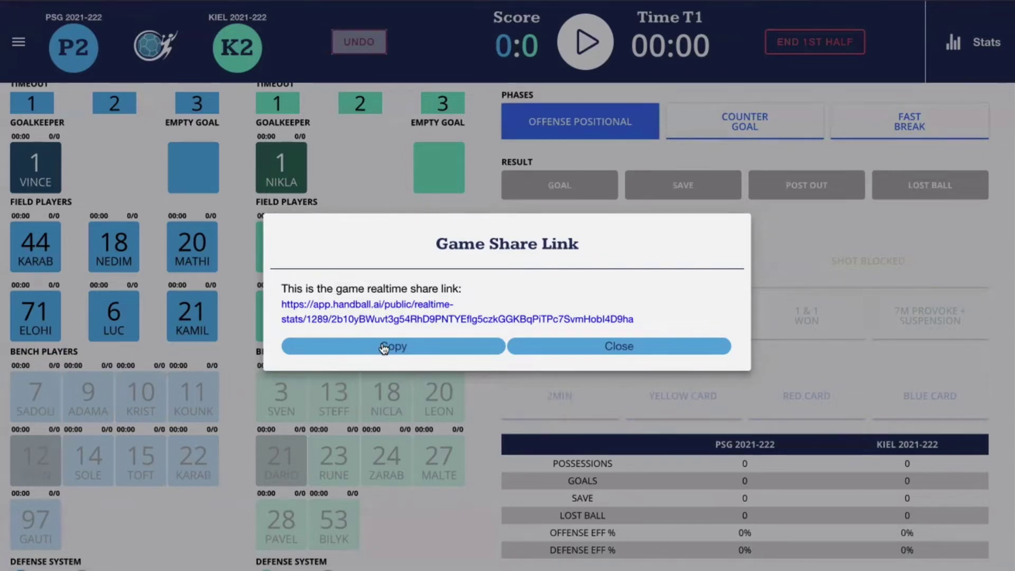
click(560, 355)
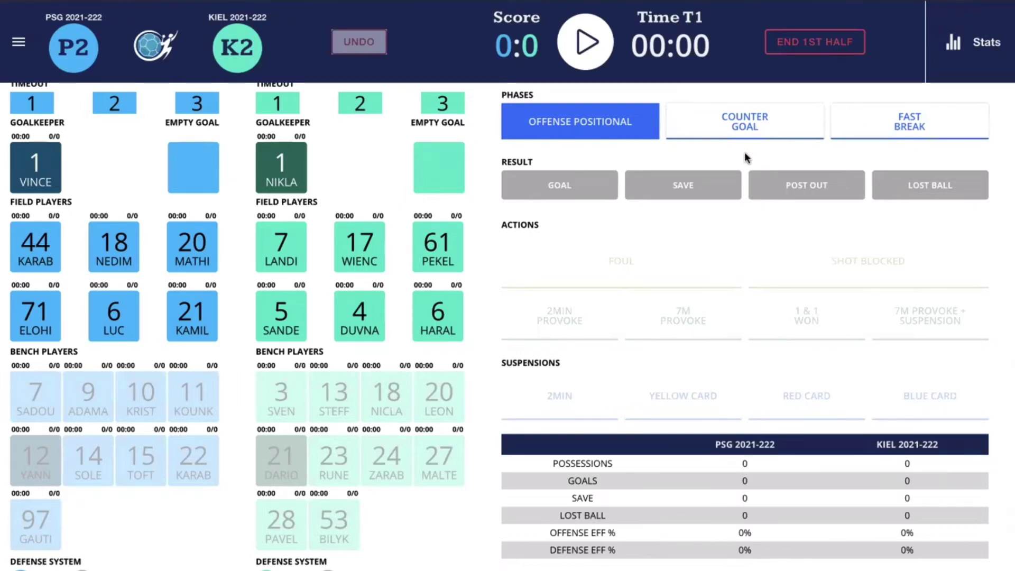
click(593, 61)
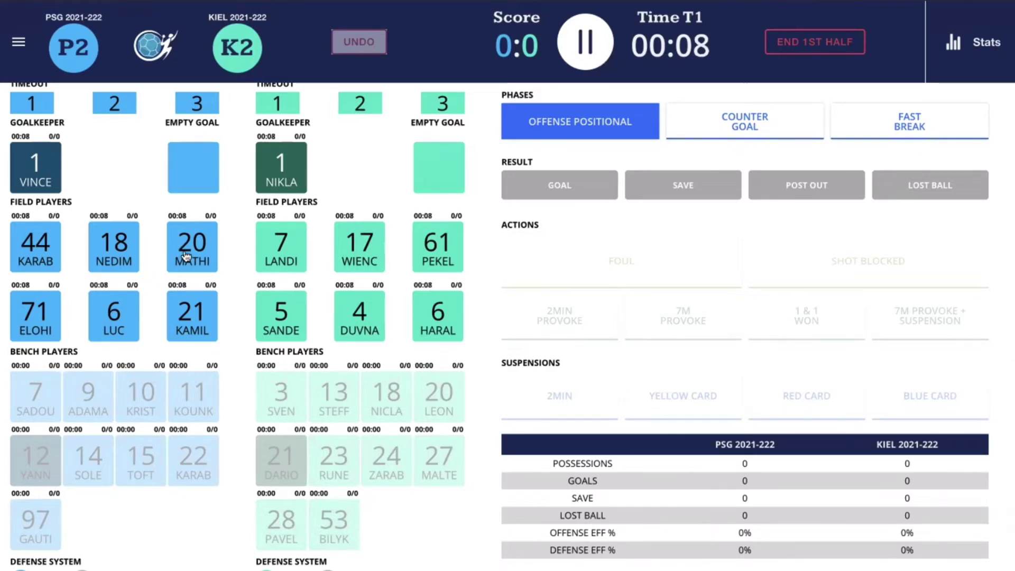
Substitute PSG's number 6 with bench player 10, and Kiel's number 61 with bench player 18
click(131, 323)
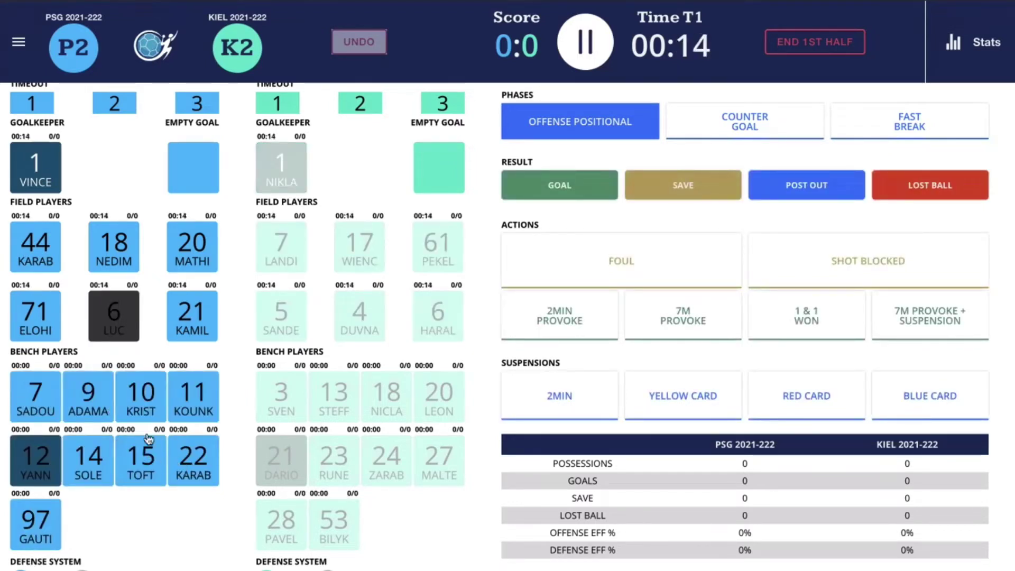
click(142, 409)
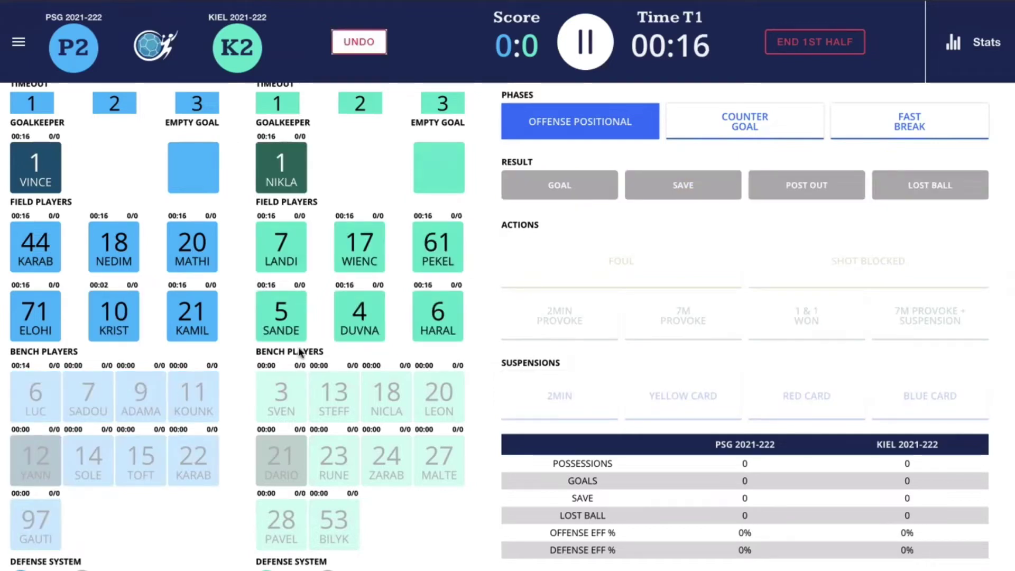
click(431, 253)
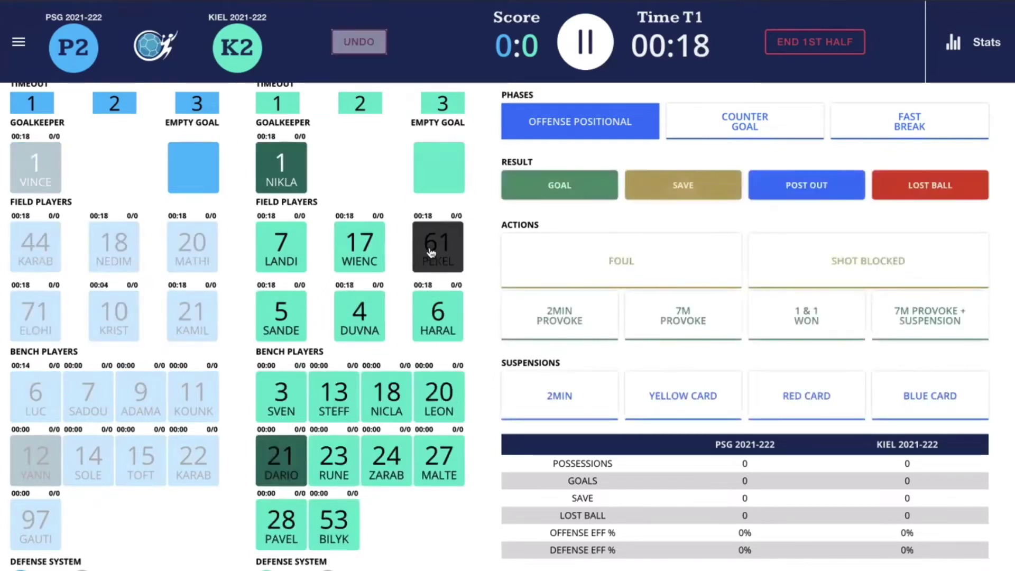
click(394, 406)
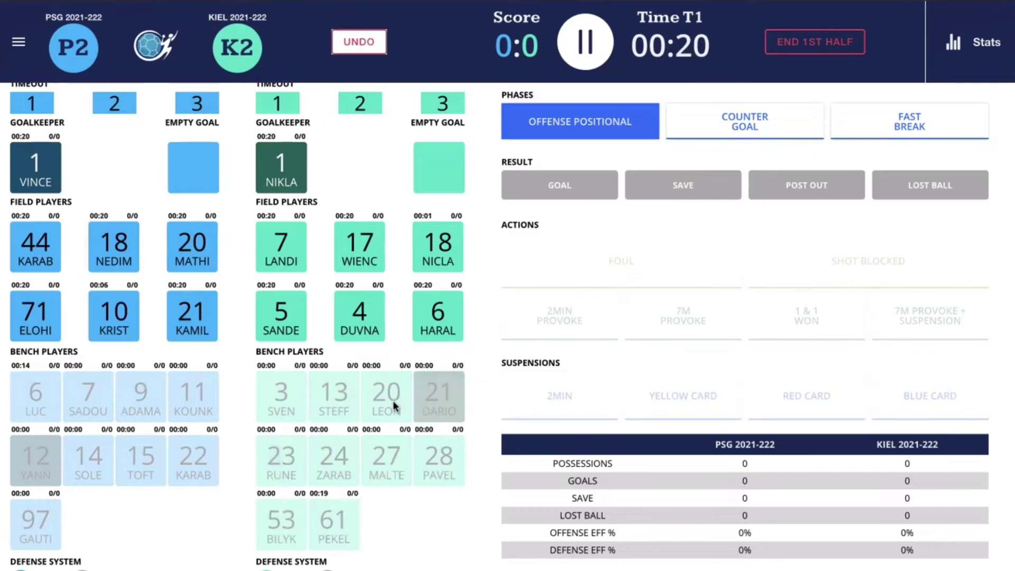
Replace Kiel's goalkeeper number 1 with number 21, and substitute Kiel's field player 17 with bench player 20
click(298, 188)
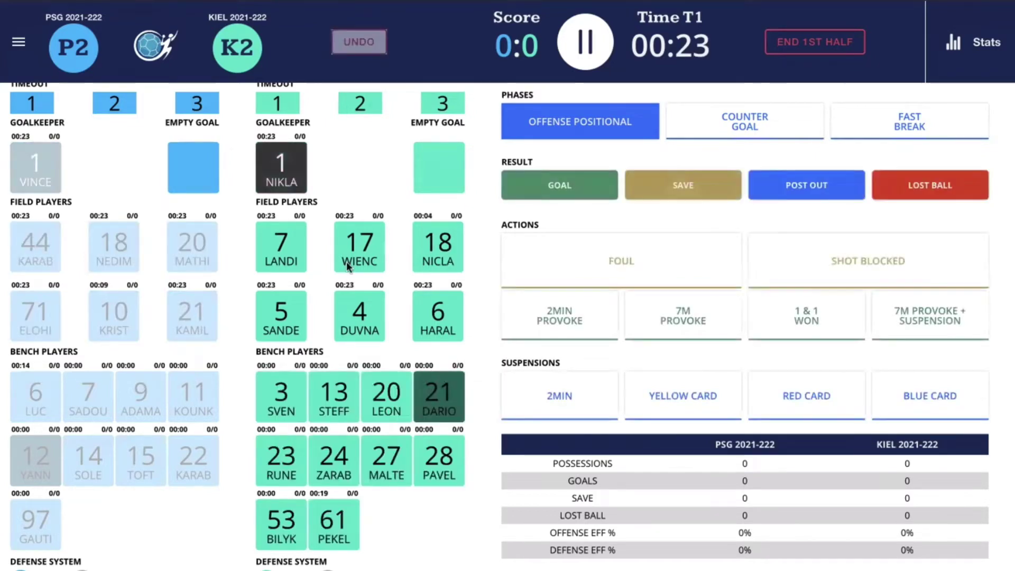
click(433, 394)
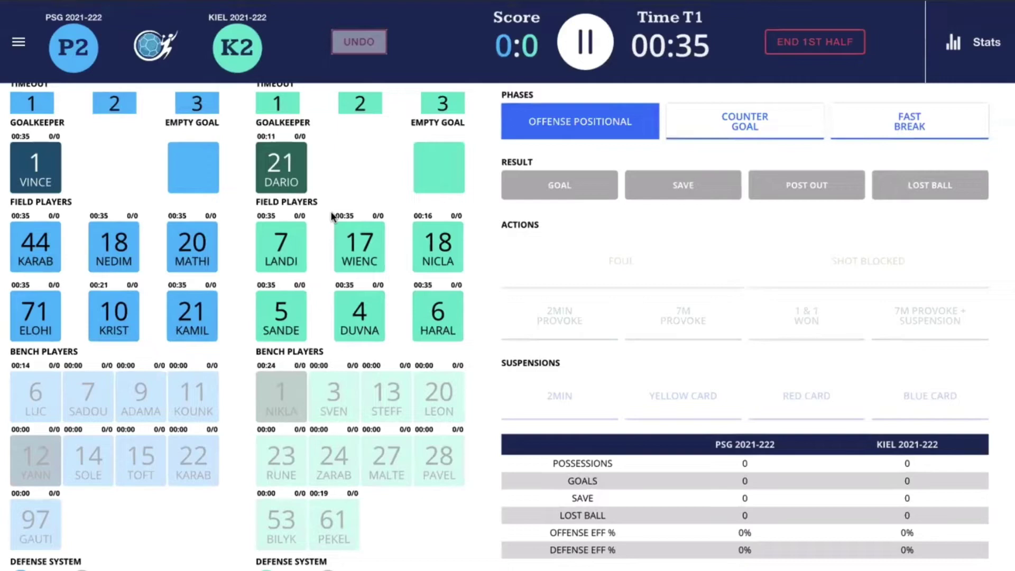
click(346, 244)
click(443, 399)
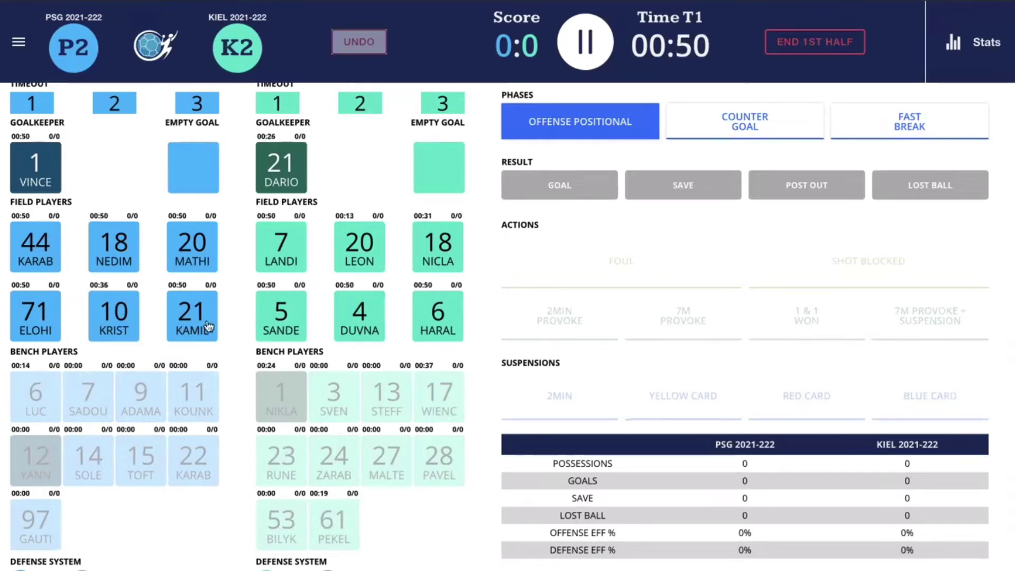
Record a positional-offense goal by PSG's number 21 in goal zone 1 from Center 6M with the Double cross system, and save it
click(125, 313)
click(206, 316)
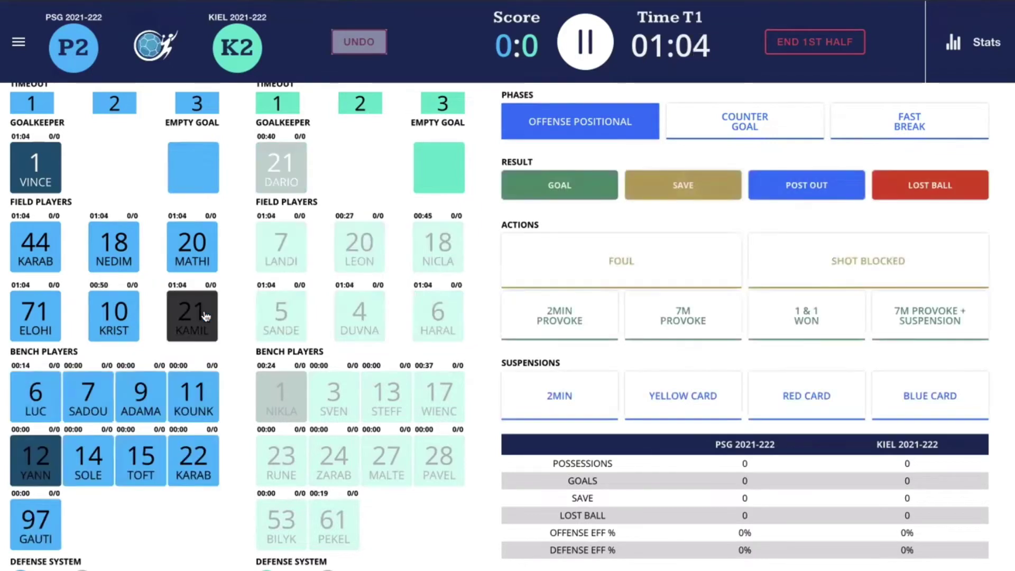
click(577, 200)
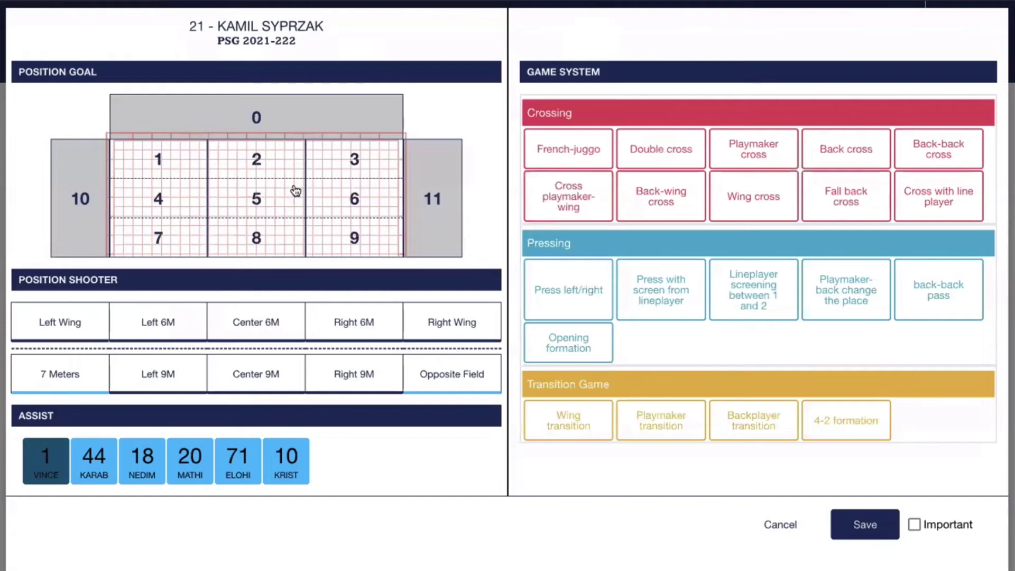
click(161, 172)
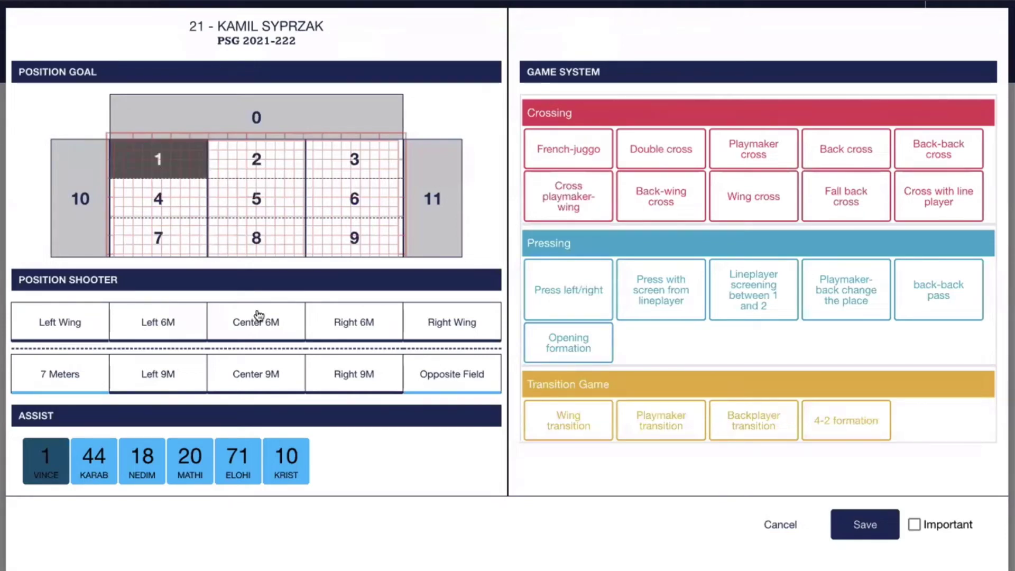
click(268, 328)
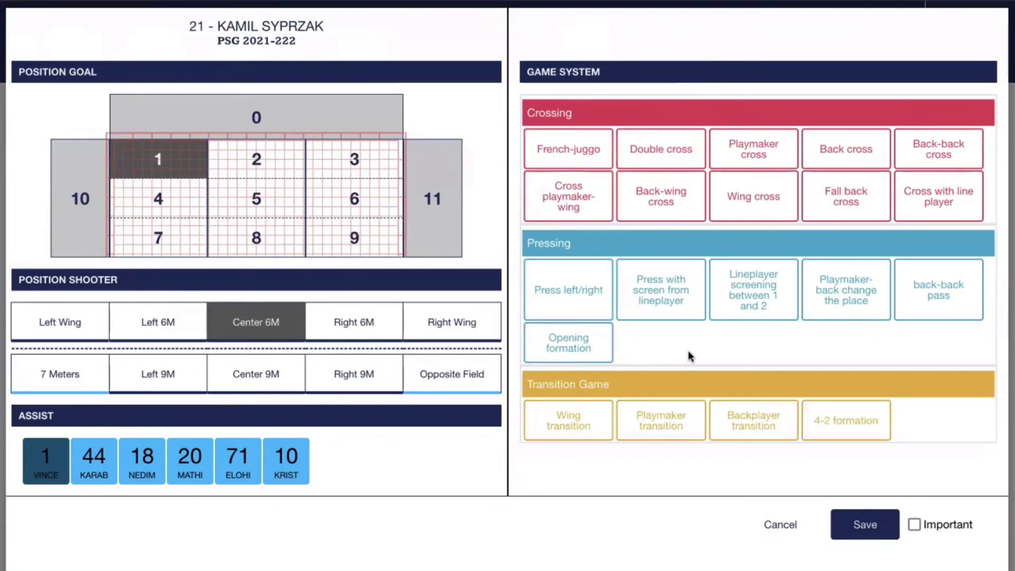
click(680, 144)
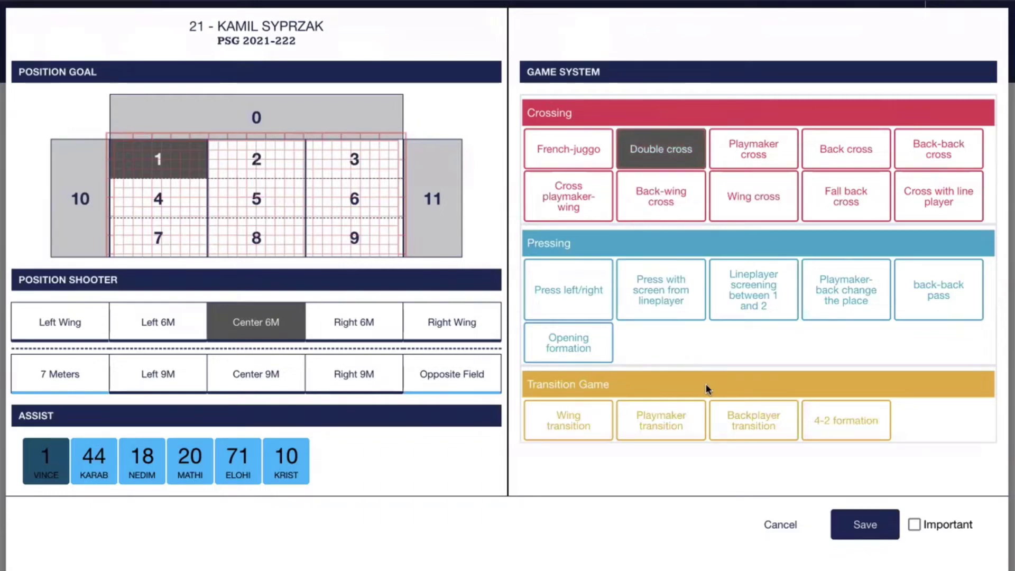
click(859, 520)
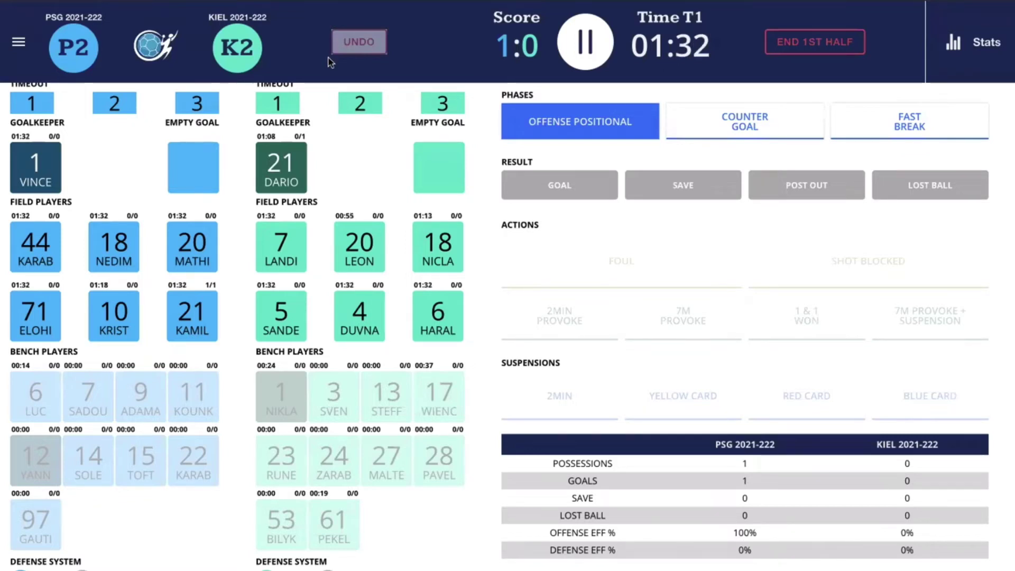
Substitute PSG's number 10 with bench player 9, and Kiel's number 20 with bench player 17
click(119, 326)
click(138, 390)
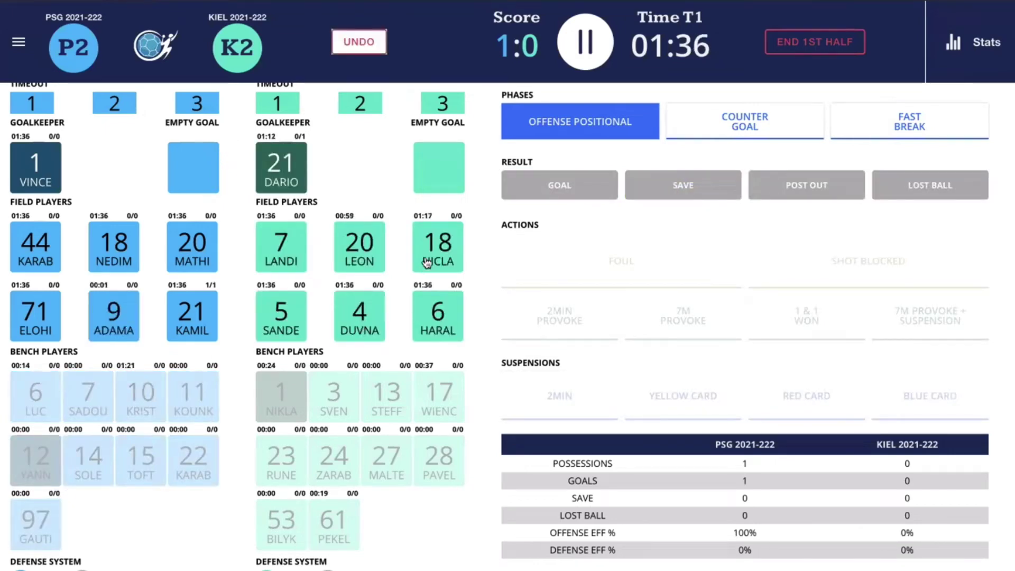
click(355, 260)
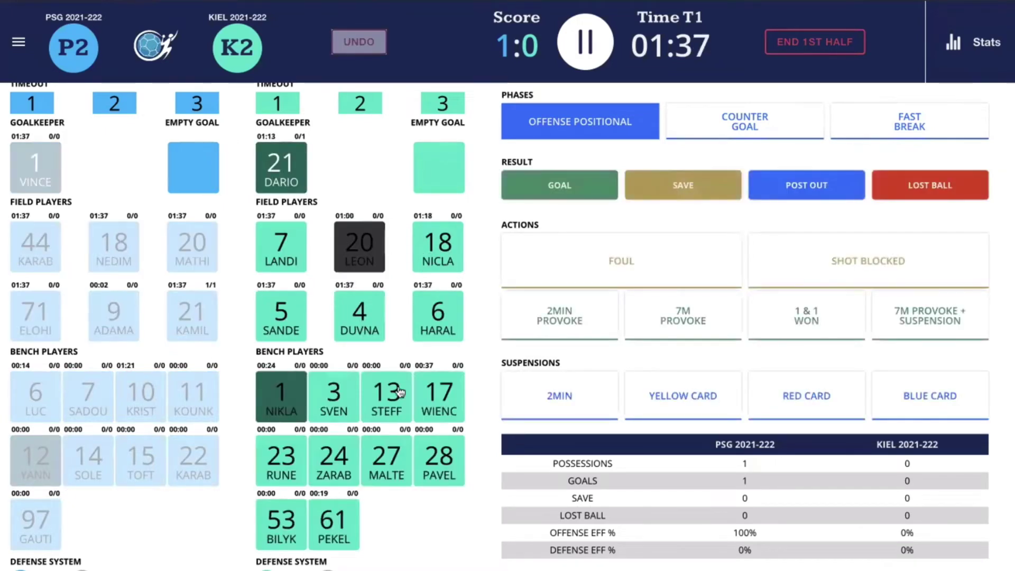
click(445, 401)
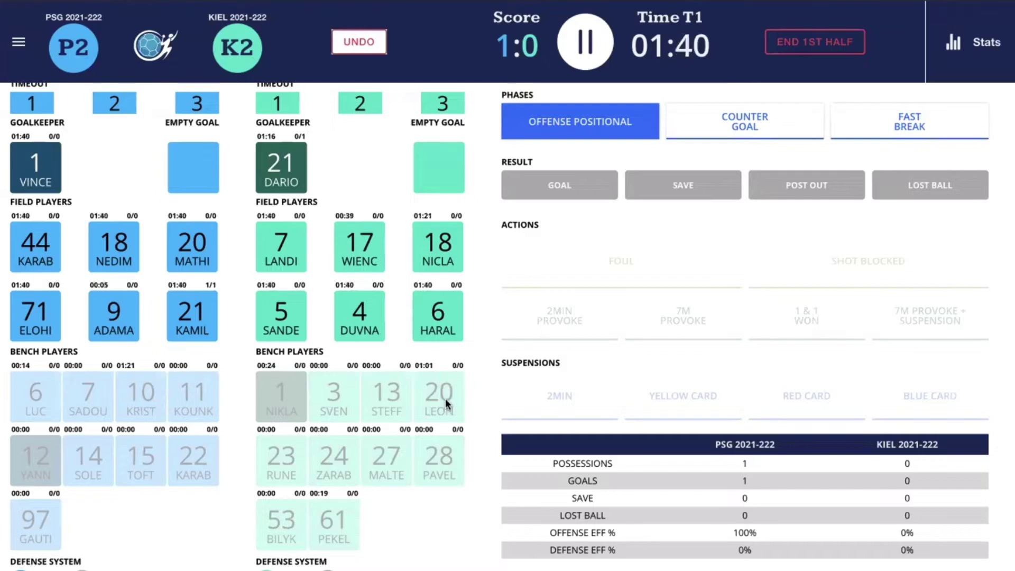
Record a 7M provoke by Kiel's number 5, with PSG's number 44 as the player involved
click(284, 325)
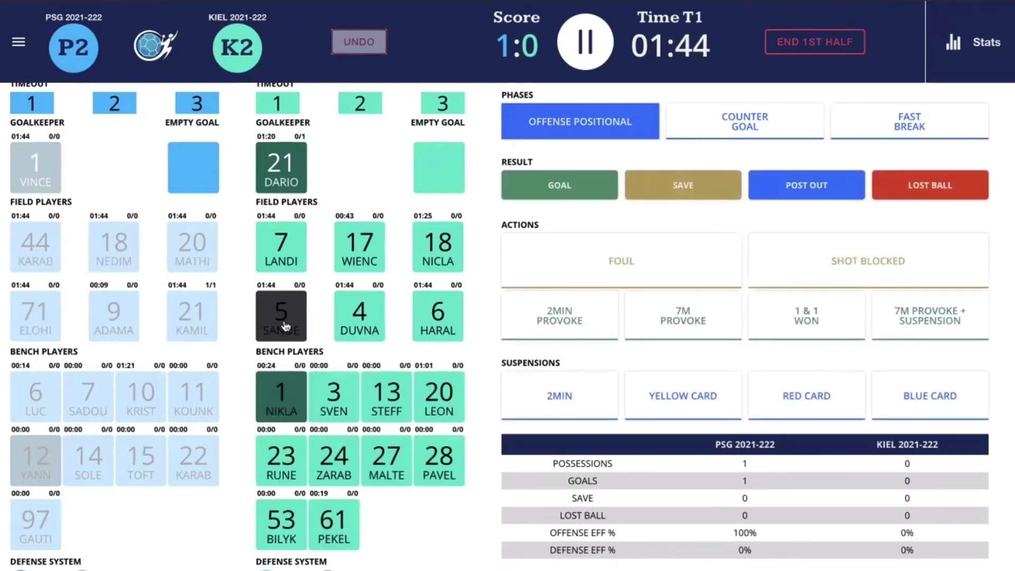
click(688, 324)
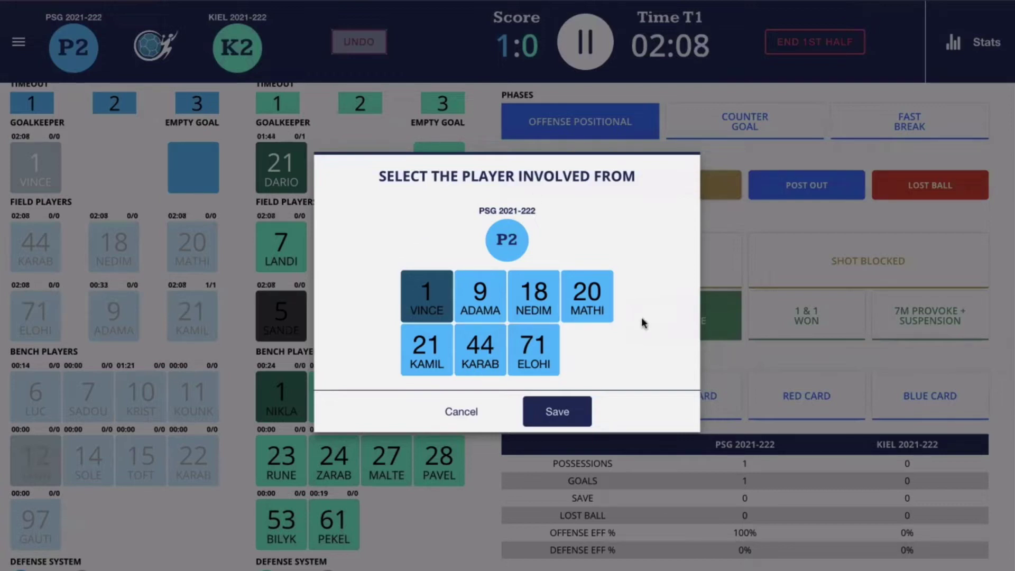
click(489, 370)
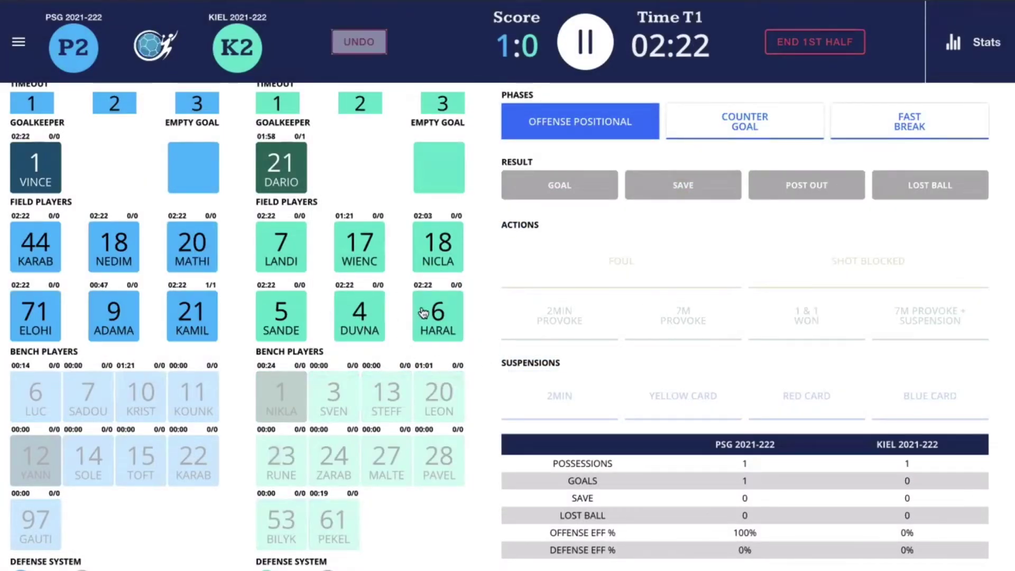
Record a saved shot by Kiel's number 18 at goal zone 6 from 7 Meters
click(431, 259)
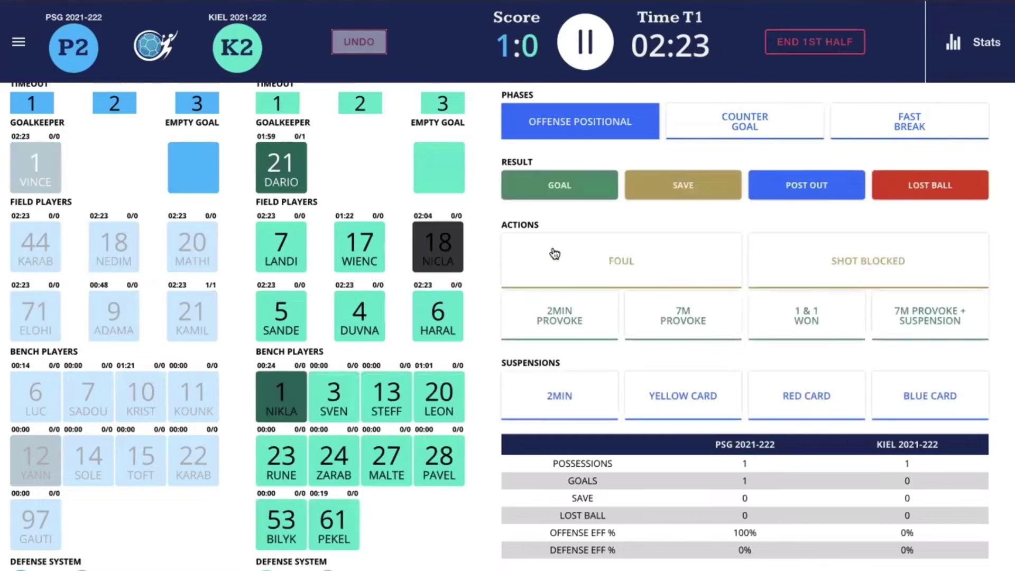
click(707, 187)
click(370, 207)
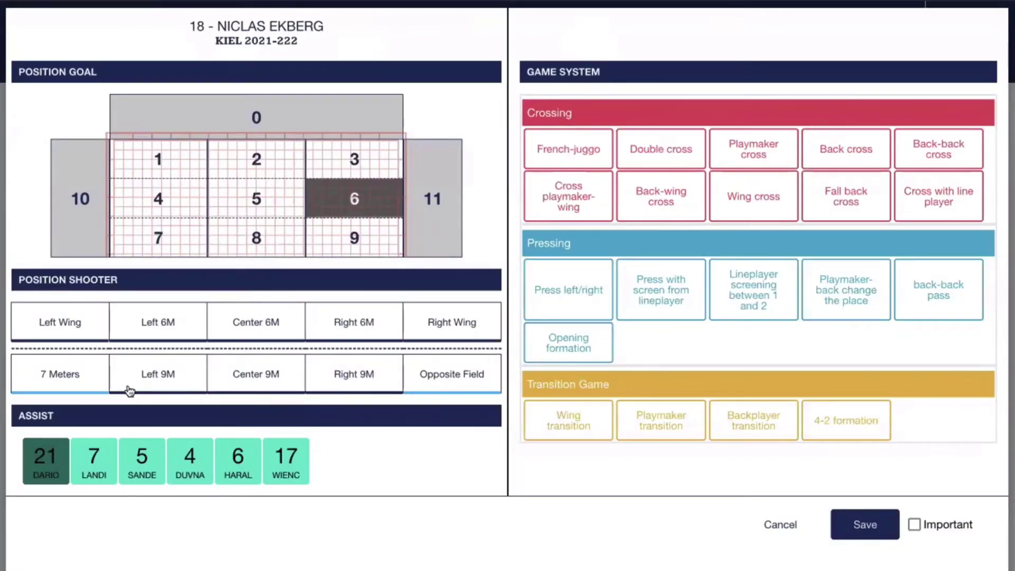
click(74, 377)
click(873, 523)
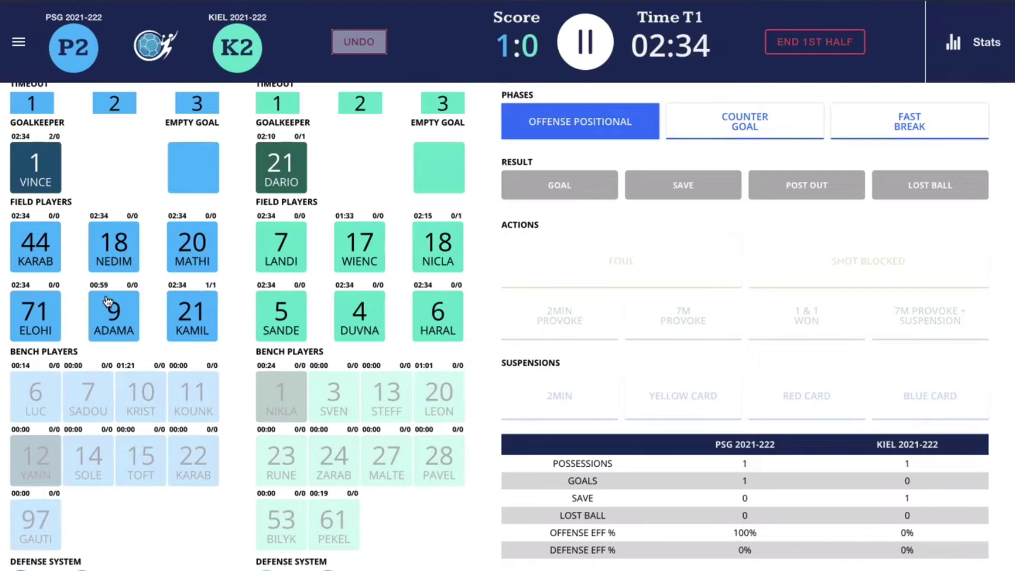
Record a 2MIN provoke by PSG's number 44, with Kiel's number 17 as the suspended player
click(44, 267)
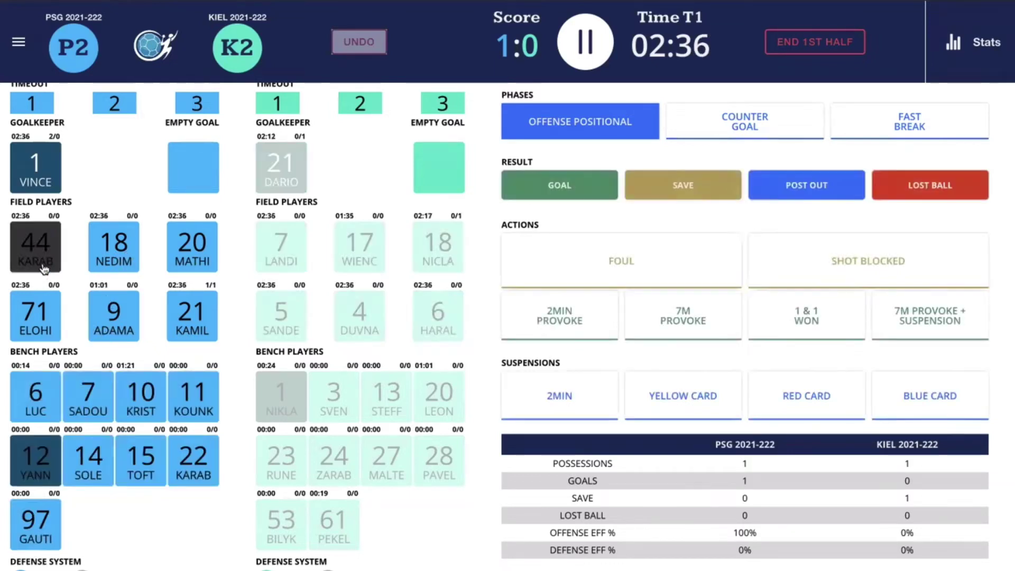
click(565, 317)
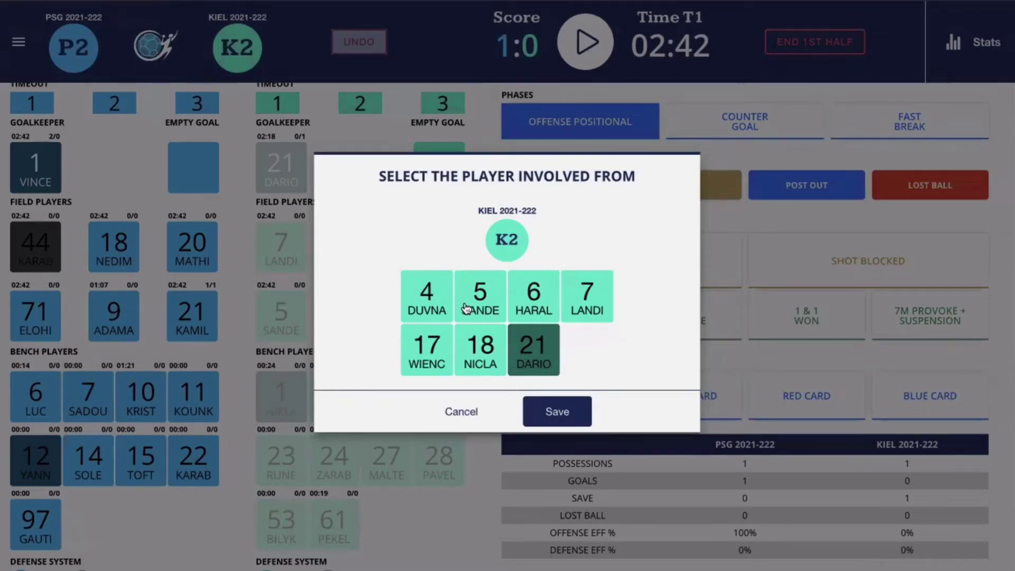
click(436, 346)
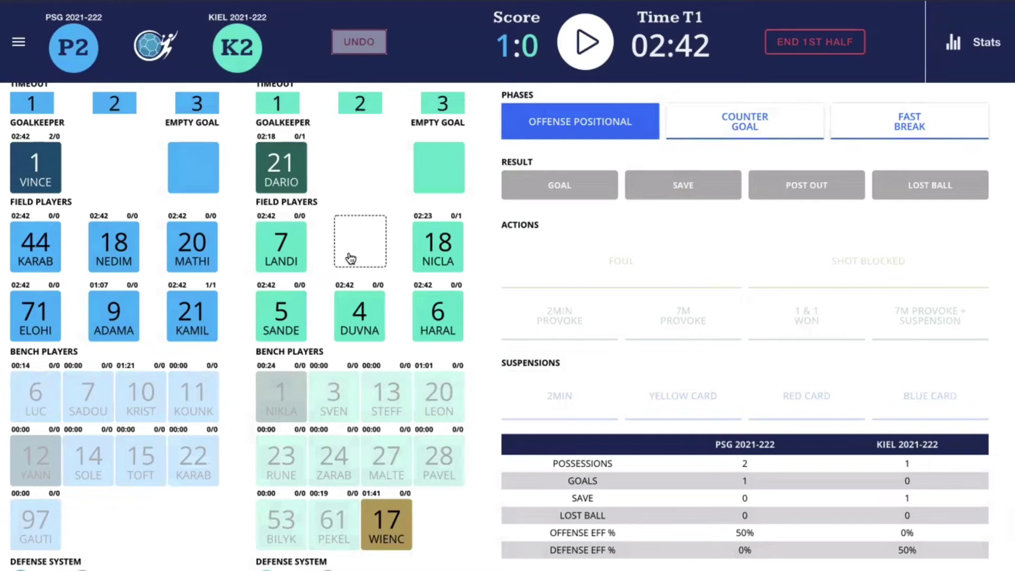
Try replacing Kiel's goalkeeper 21 with field player 3, and bring goalkeeper 21 back
click(285, 191)
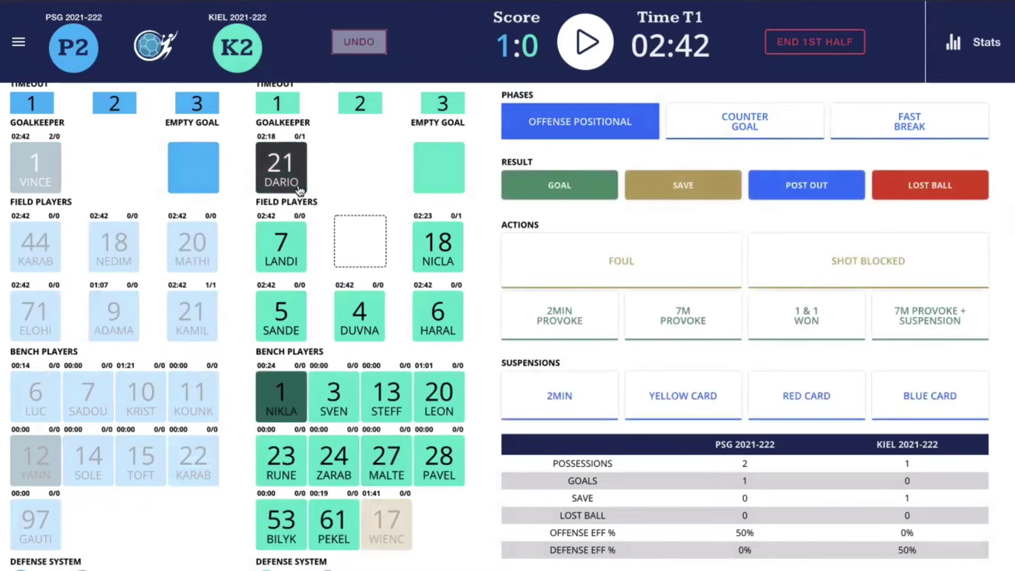
click(335, 402)
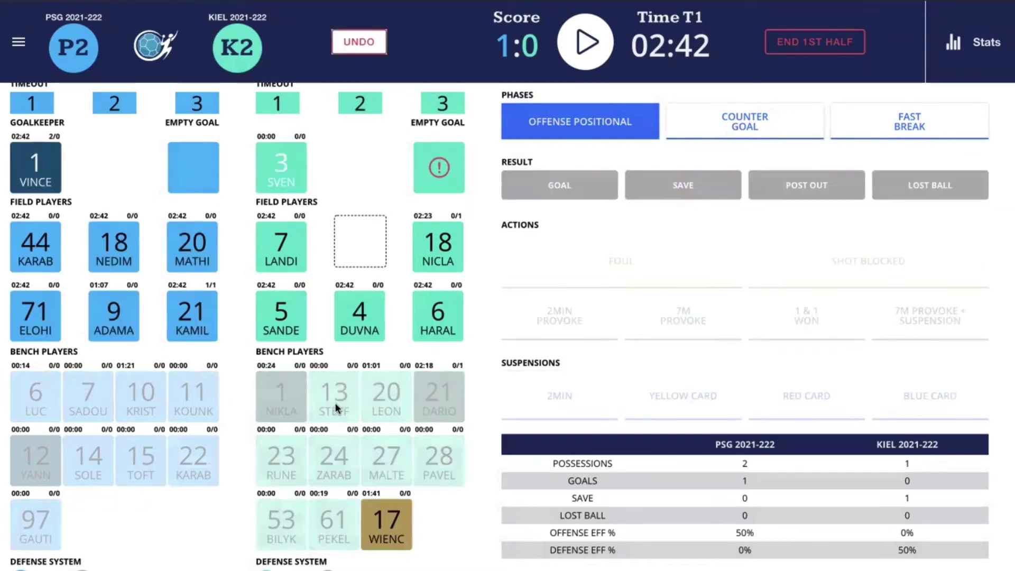
scroll(300, 276, down, 1)
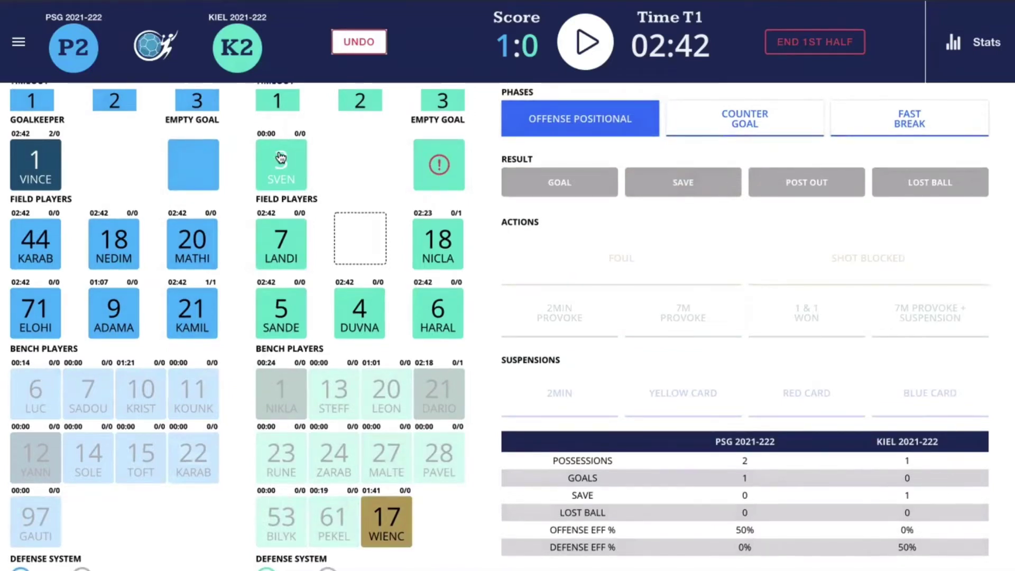
click(294, 166)
click(428, 392)
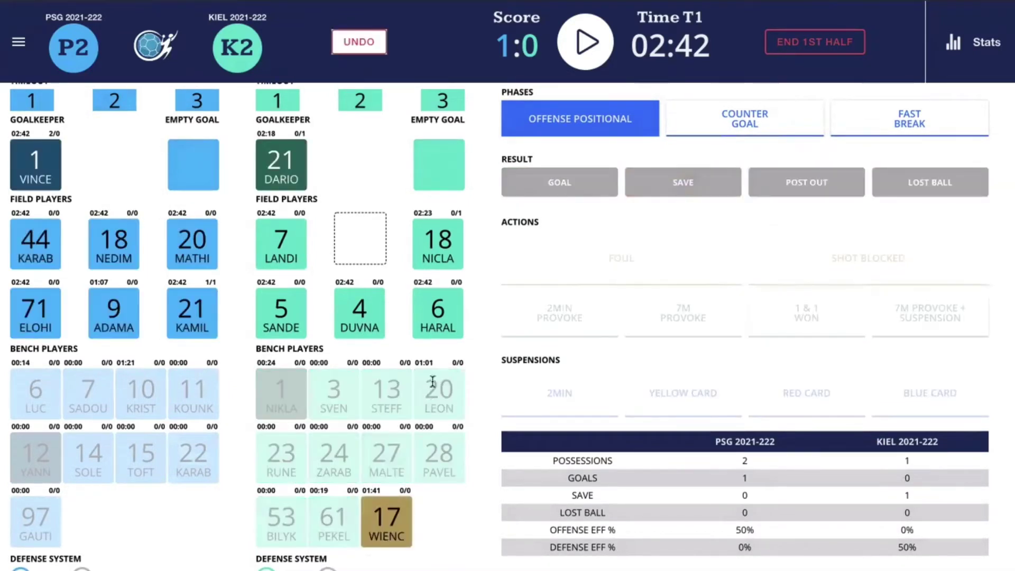
Try the 4:2 defense system for PSG, and settle on 3:2:1
scroll(497, 321, down, 1)
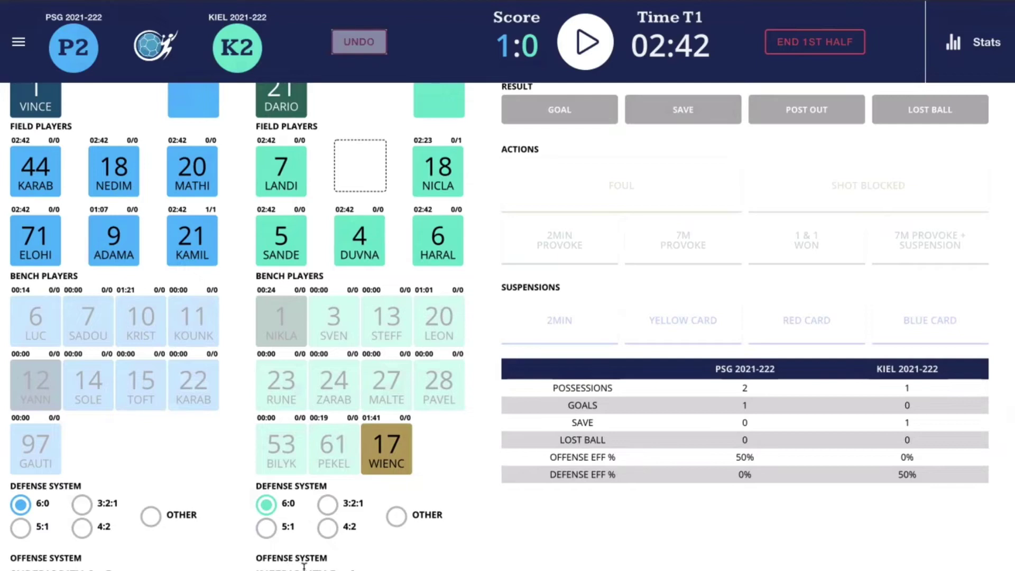
click(82, 528)
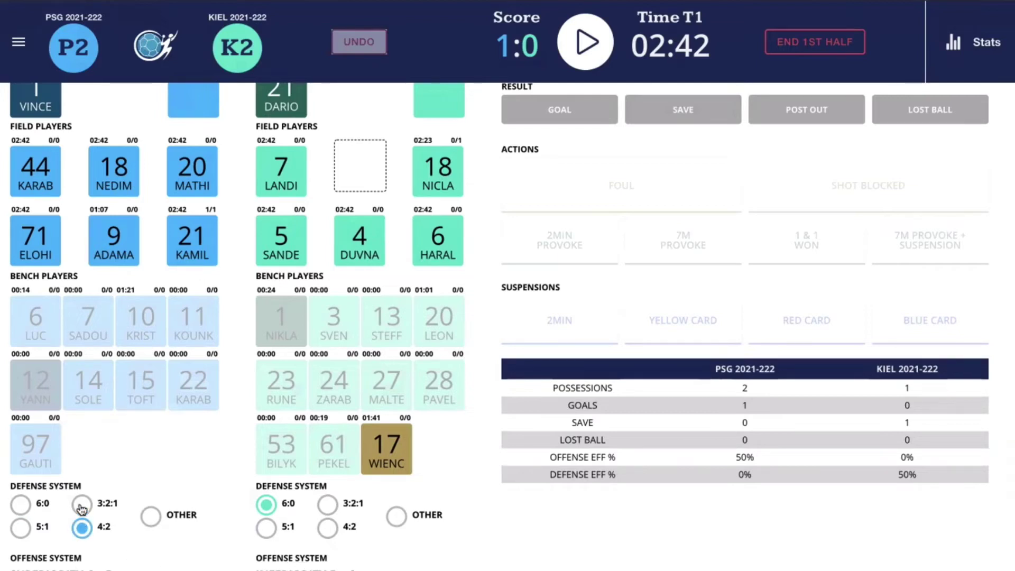
click(82, 505)
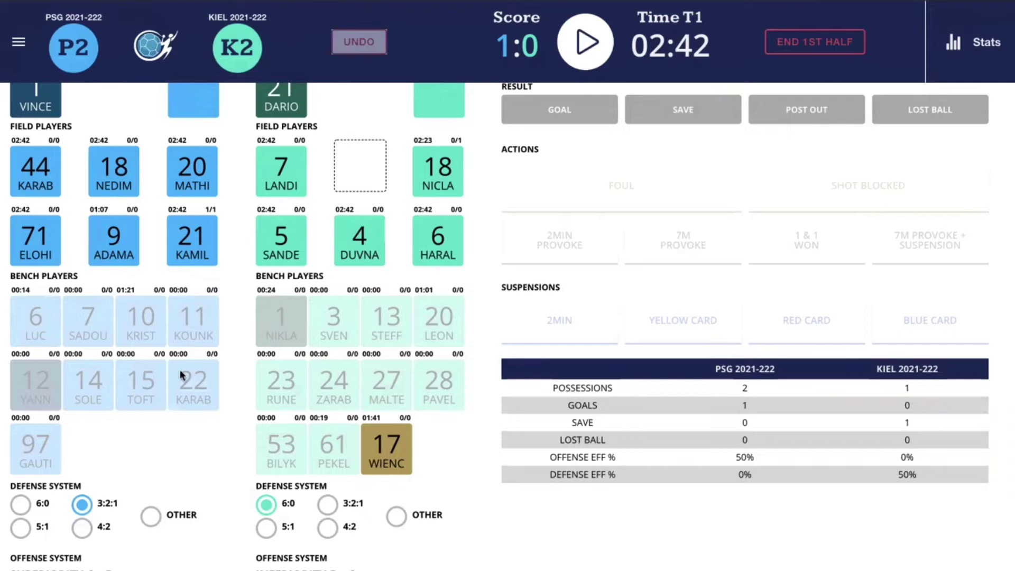
Play Kiel with an empty goal by substituting goalkeeper 21 with bench field player 3
scroll(181, 376, up, 2)
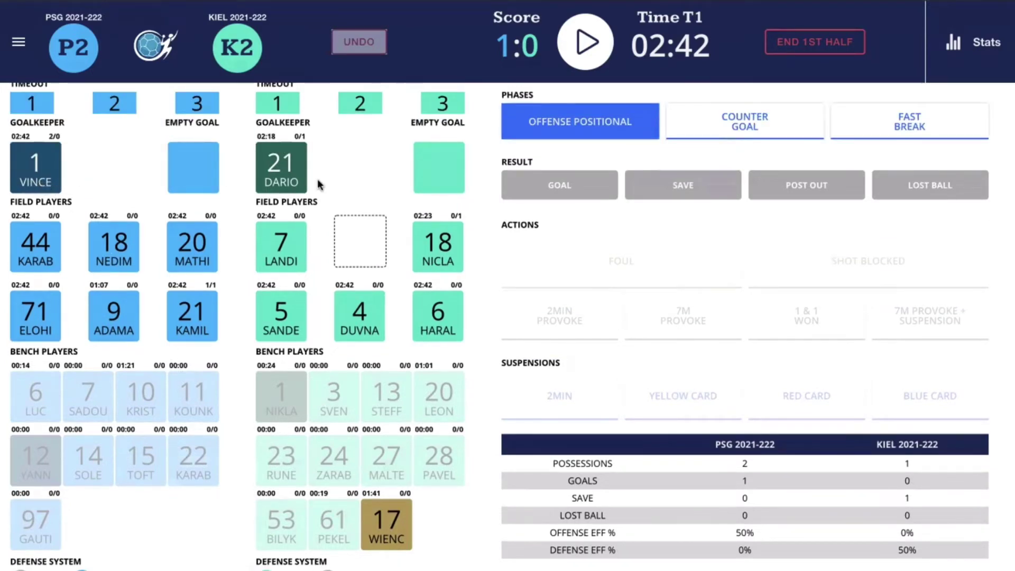
click(291, 182)
click(293, 240)
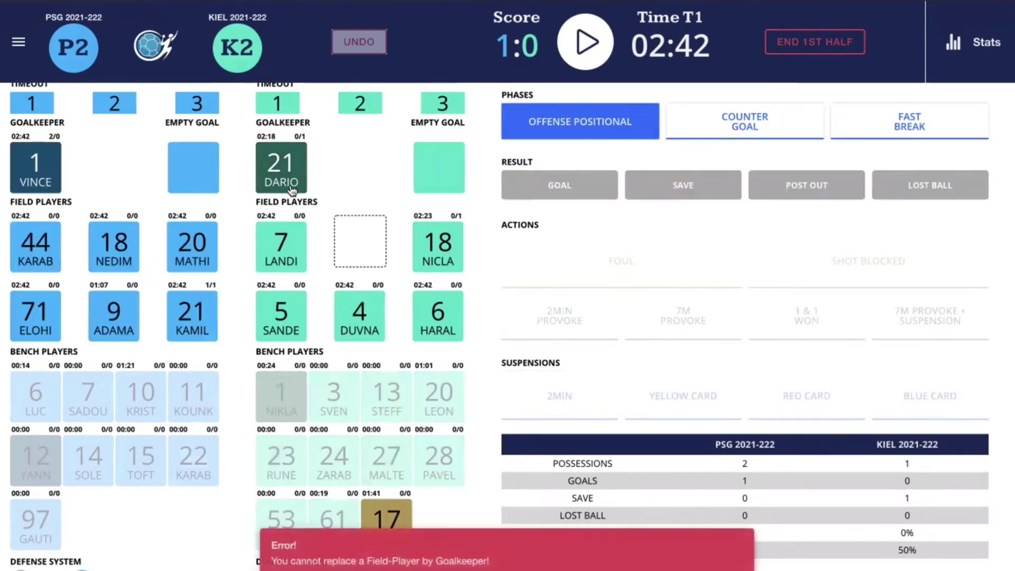
click(291, 192)
click(329, 390)
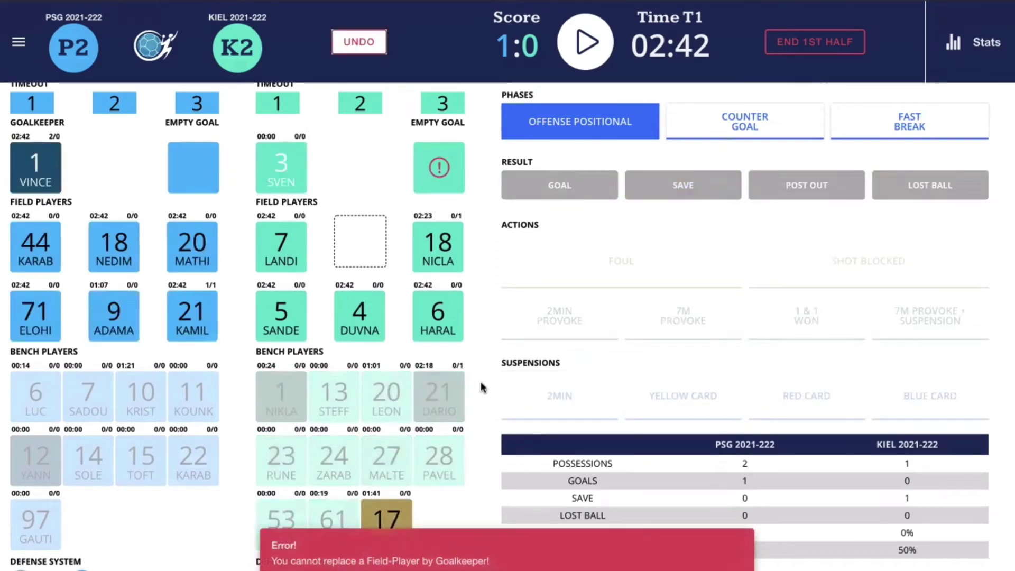
Review the defense and offense system sections, and substitute Kiel's extra field player 3 with goalkeeper 1
scroll(481, 388, down, 2)
scroll(483, 386, up, 2)
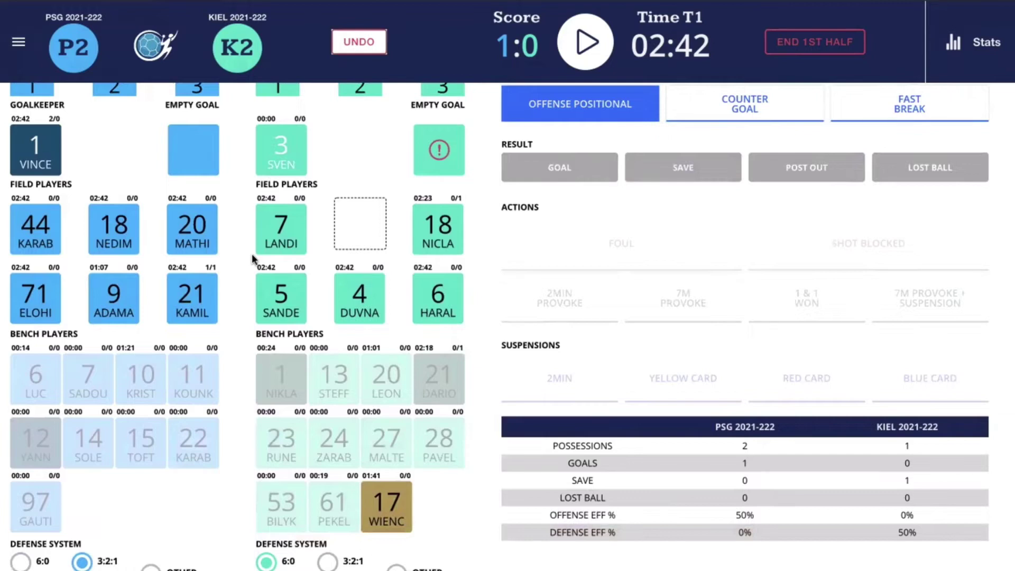
scroll(234, 418, down, 1)
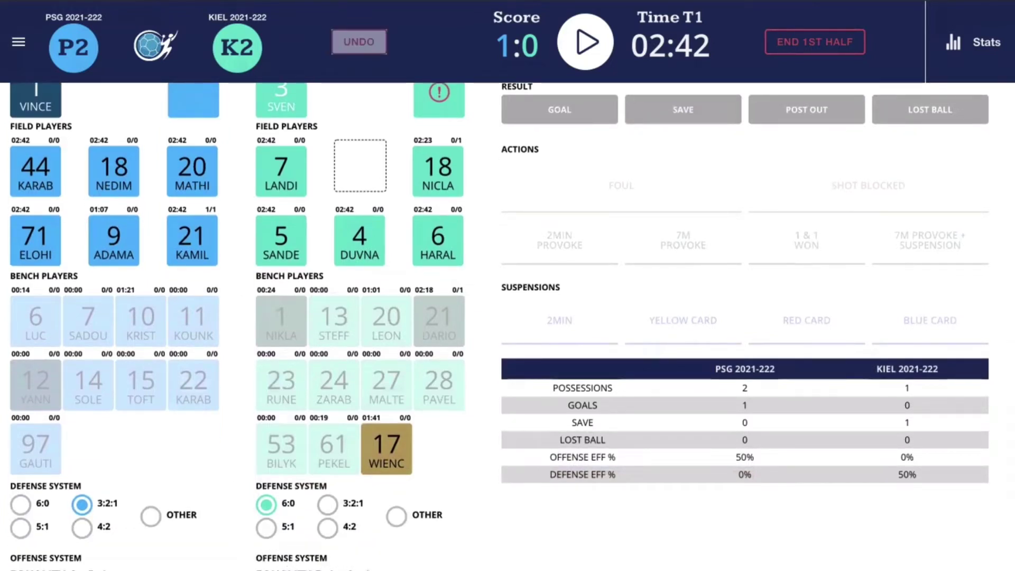
scroll(397, 533, up, 2)
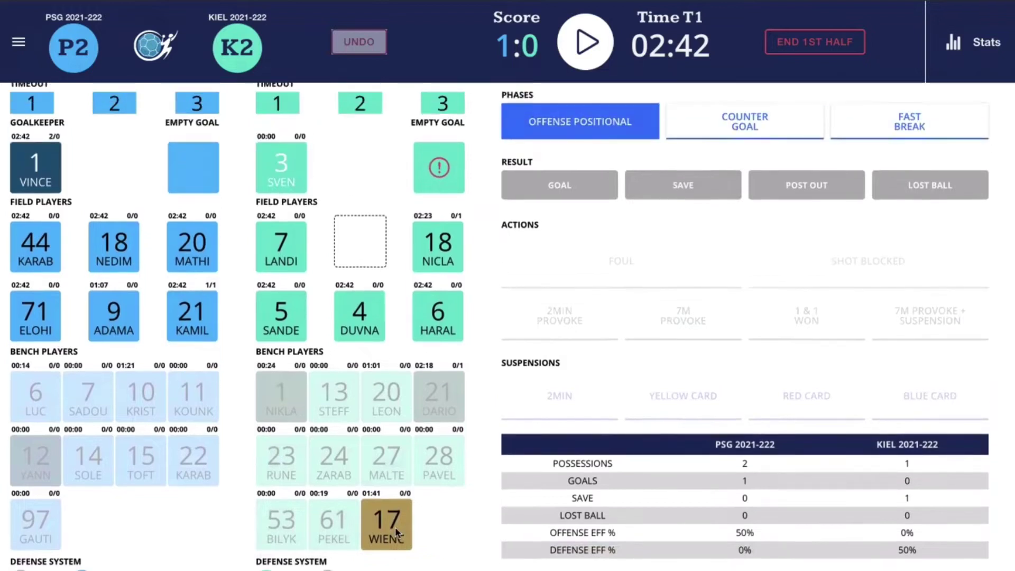
click(291, 185)
click(291, 396)
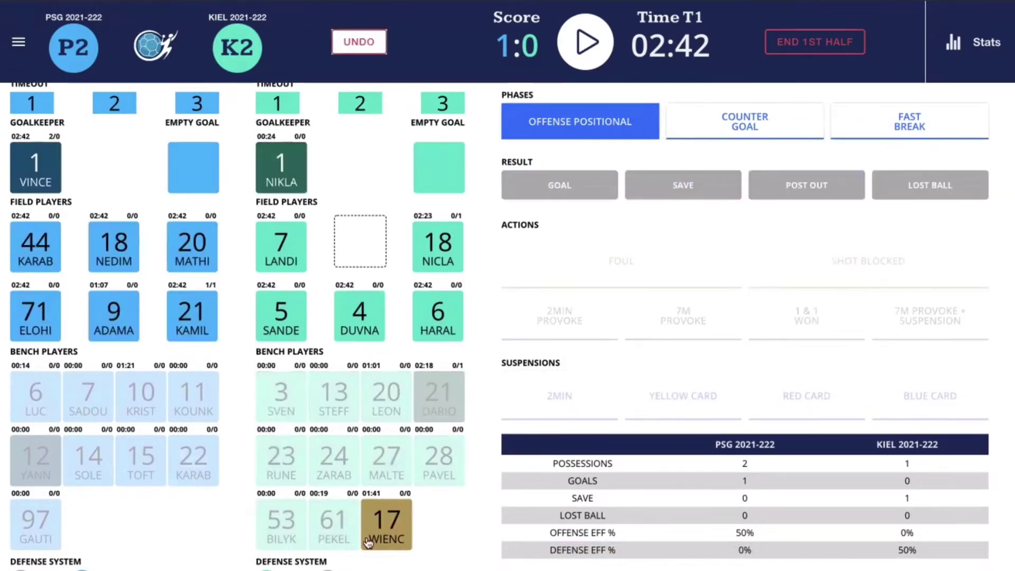
Bring on Kiel's number 24 as the substitute for suspended number 17, and resume the first-half clock
click(387, 540)
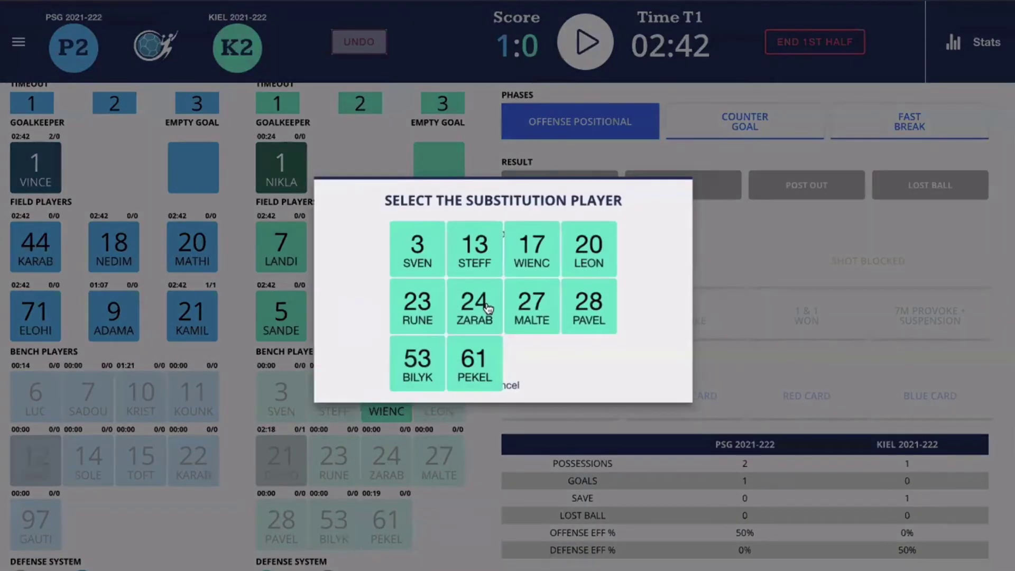
click(472, 318)
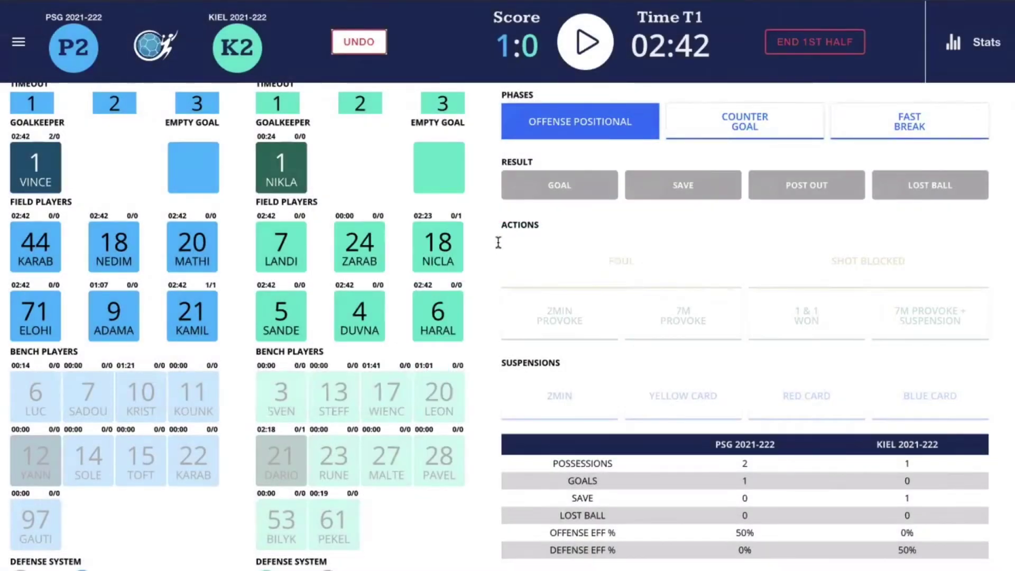
click(579, 60)
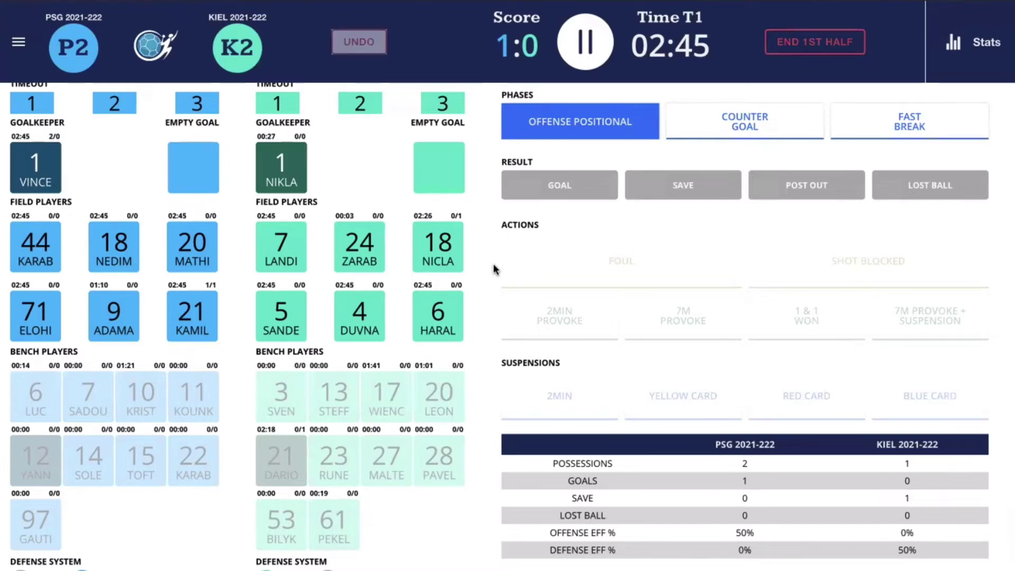
Record a 7-metre goal by Kiel's number 24 into goal zone 6, with number 5 as the assist
click(365, 248)
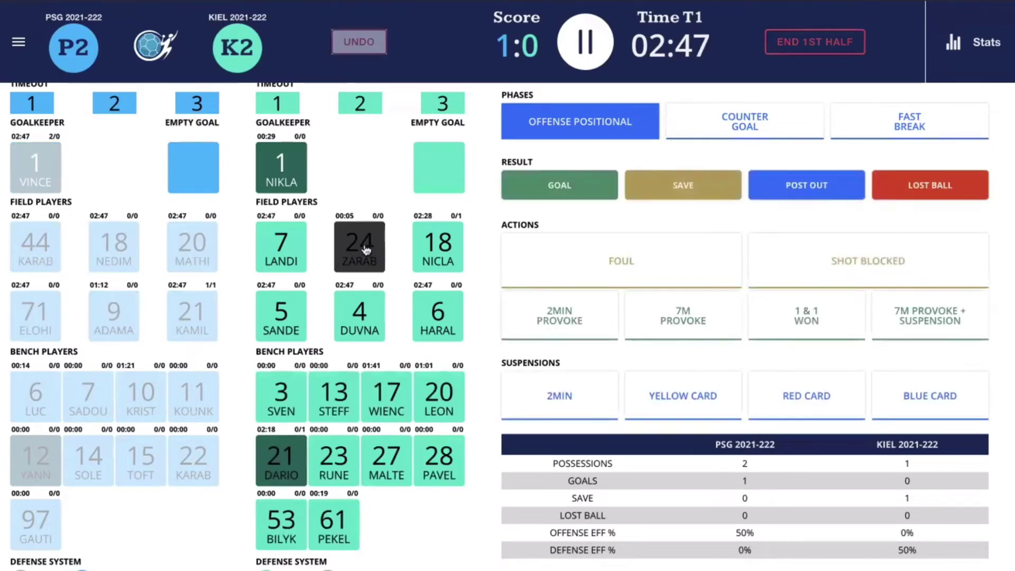
click(548, 187)
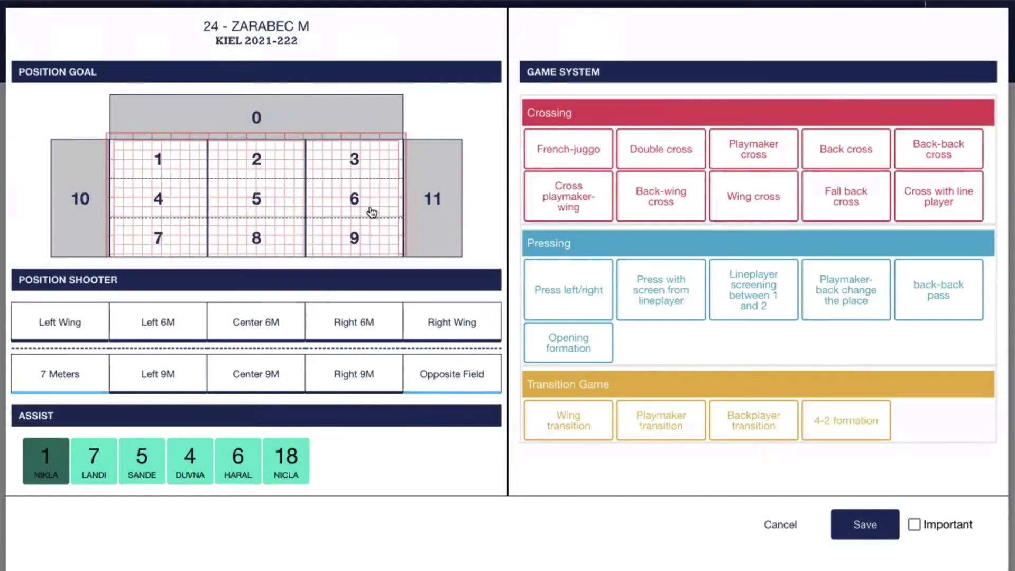
click(374, 212)
click(97, 376)
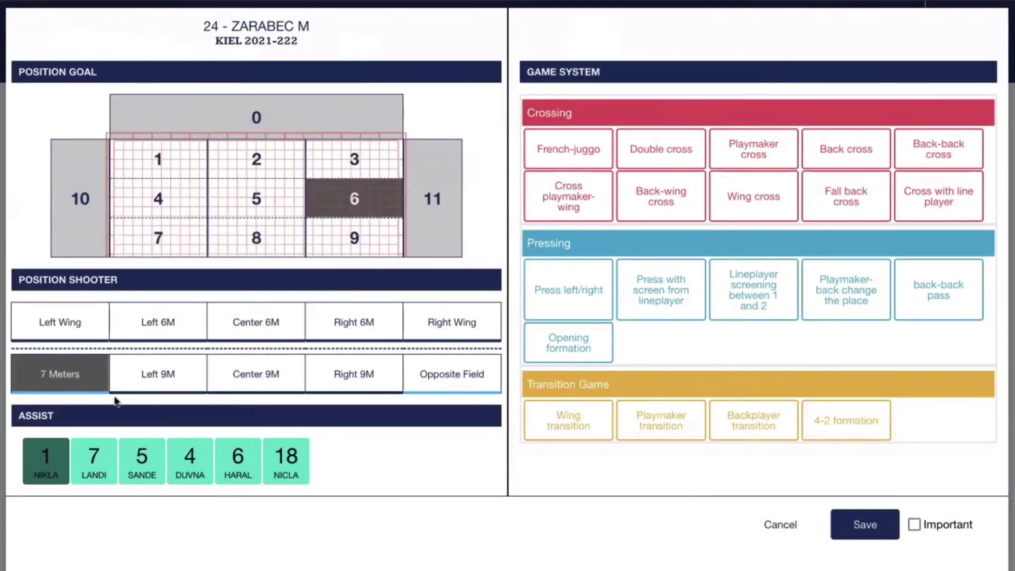
click(140, 468)
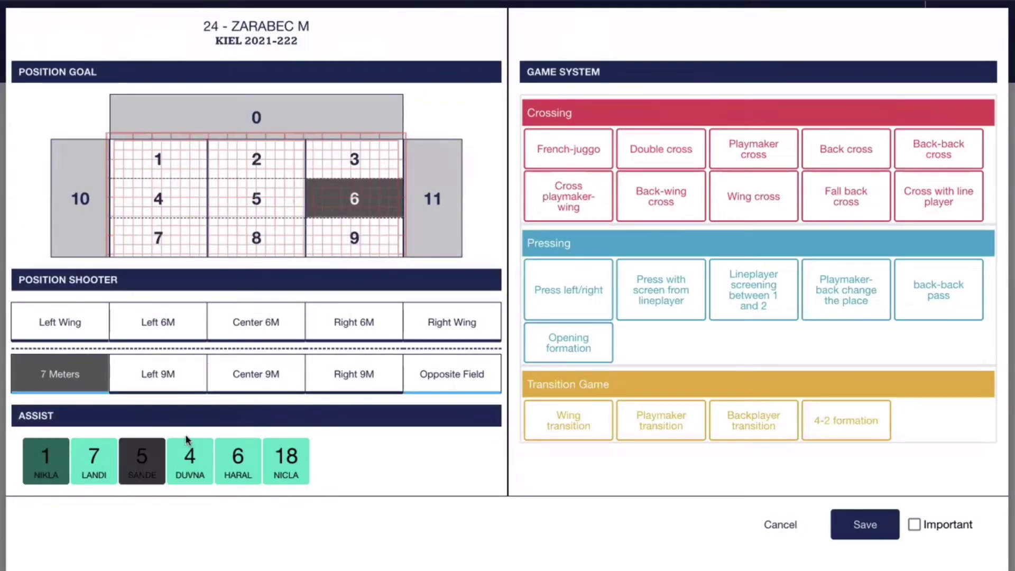
Set the goal's game system to Cross with line player, save the entry, and pause the first-half clock
click(602, 201)
click(751, 197)
click(853, 205)
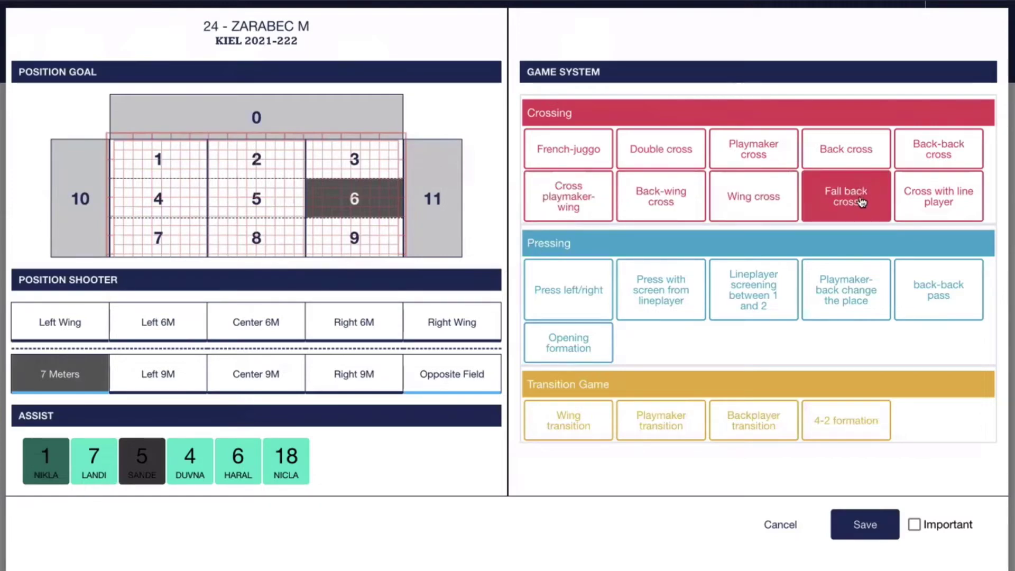
click(934, 156)
click(920, 198)
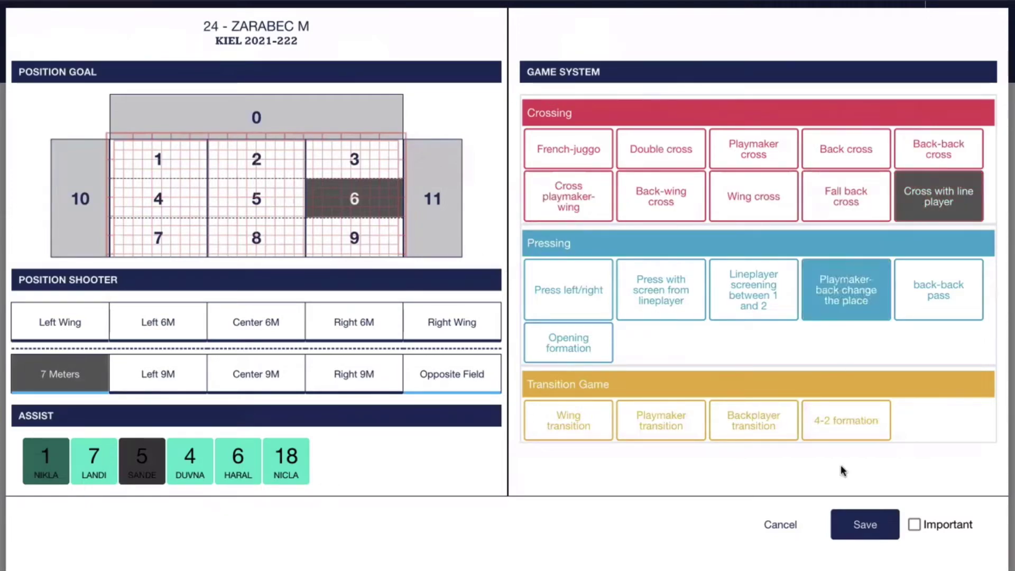
click(856, 530)
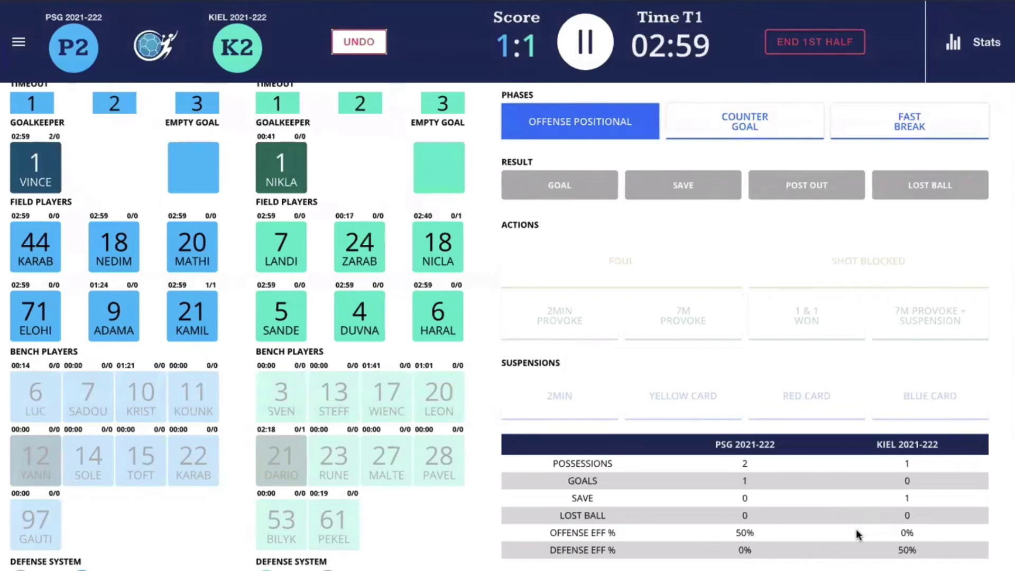
click(588, 53)
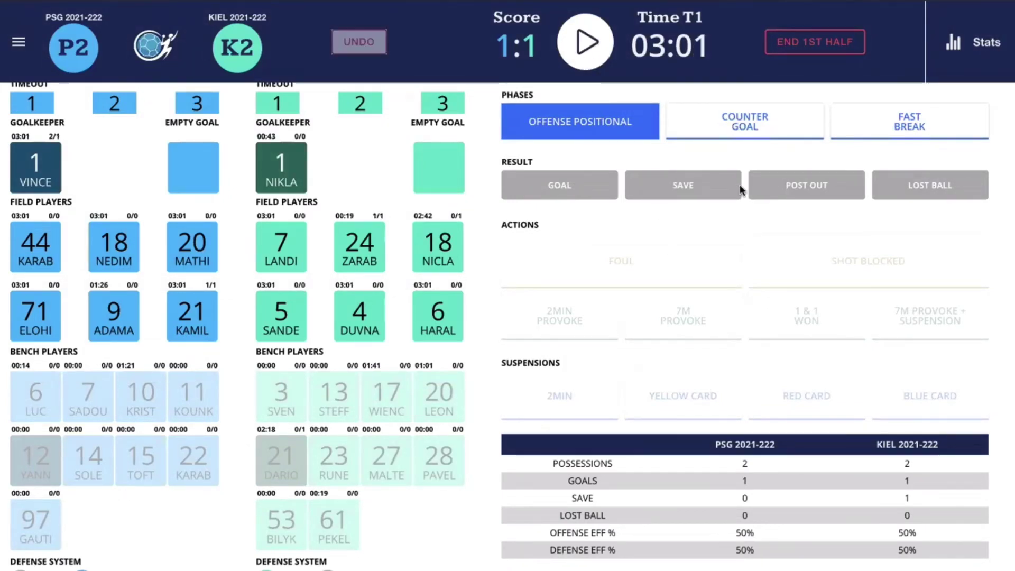
Review the quick stats overview and the player performance tables of PSG 2021-222 and Kiel 2021-222
click(966, 63)
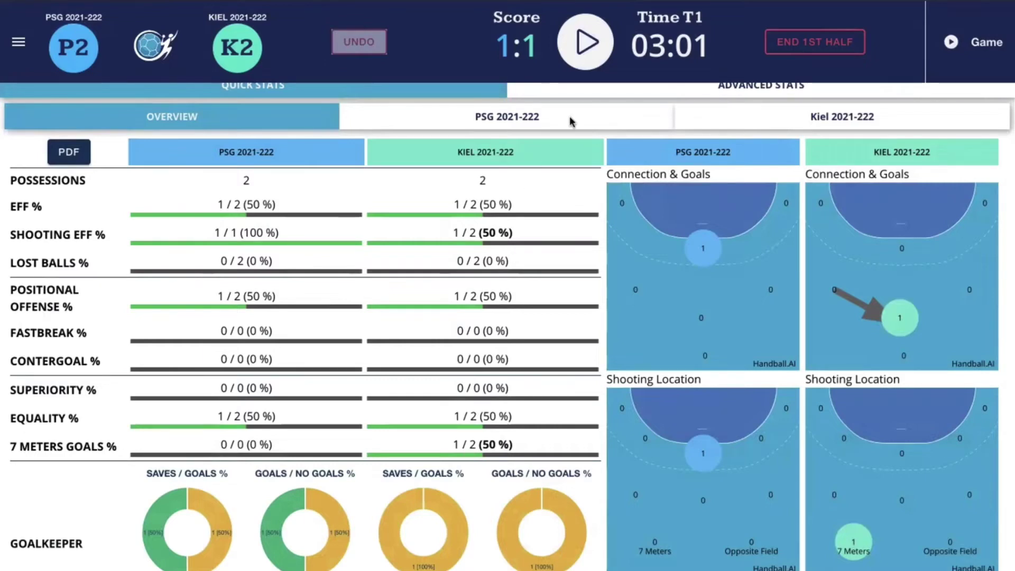
click(534, 125)
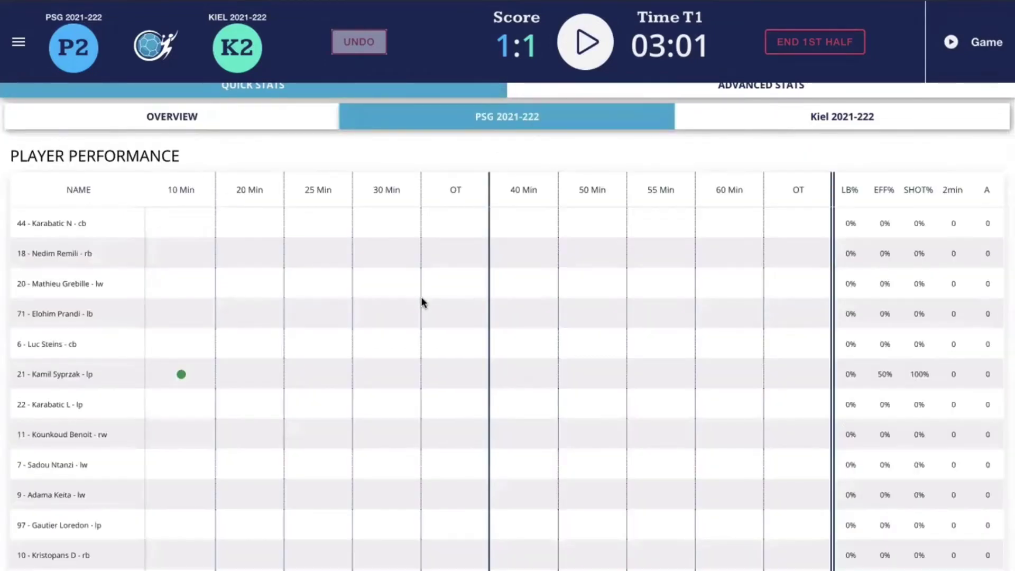
scroll(422, 301, down, 3)
scroll(422, 301, down, 3)
scroll(422, 302, up, 5)
click(798, 117)
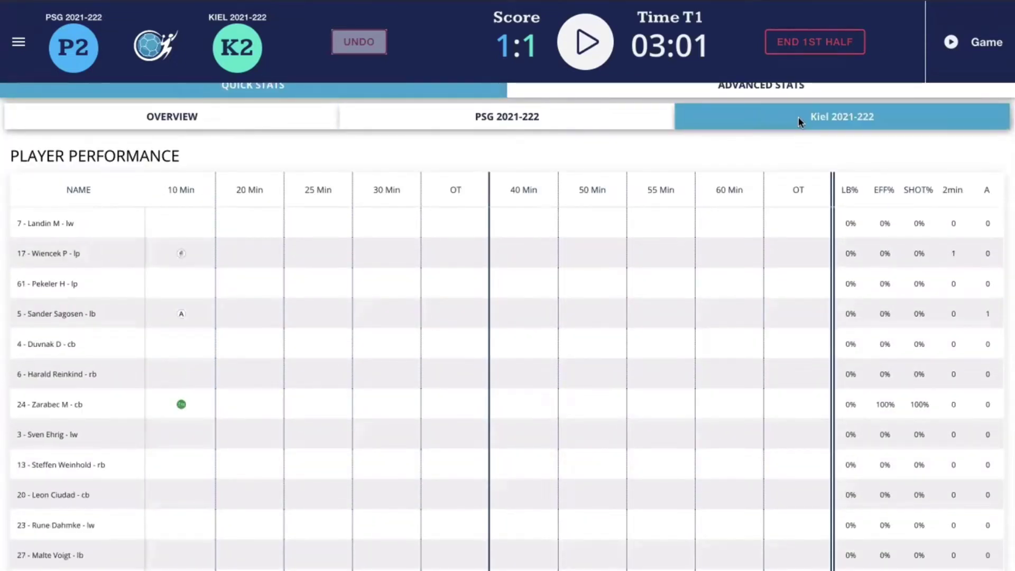
Examine both teams' shot locations, goalkeeper percentages and save charts in the advanced stats
click(752, 89)
scroll(620, 259, down, 10)
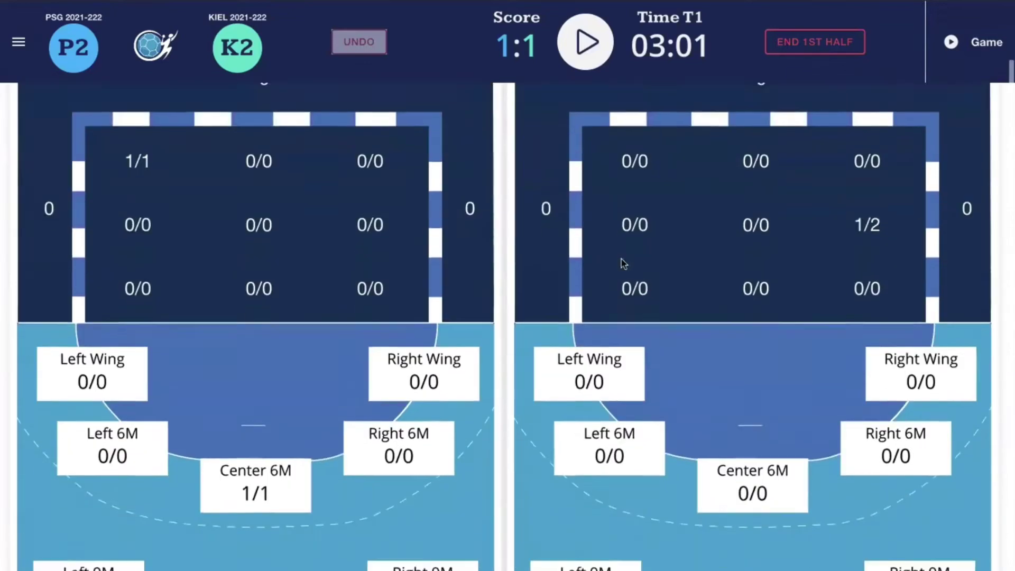
scroll(624, 264, down, 8)
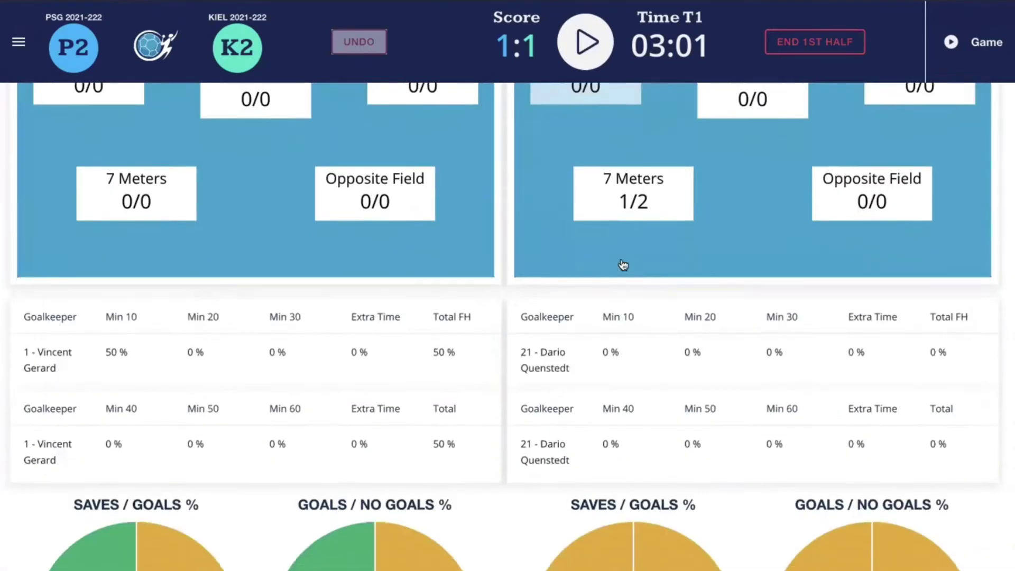
scroll(621, 258, up, 7)
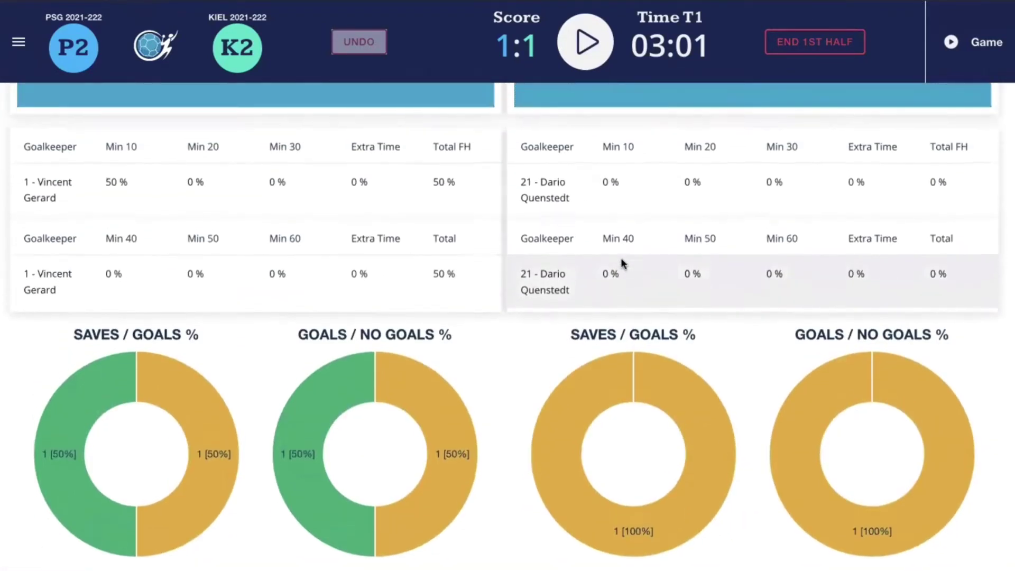
scroll(623, 262, up, 10)
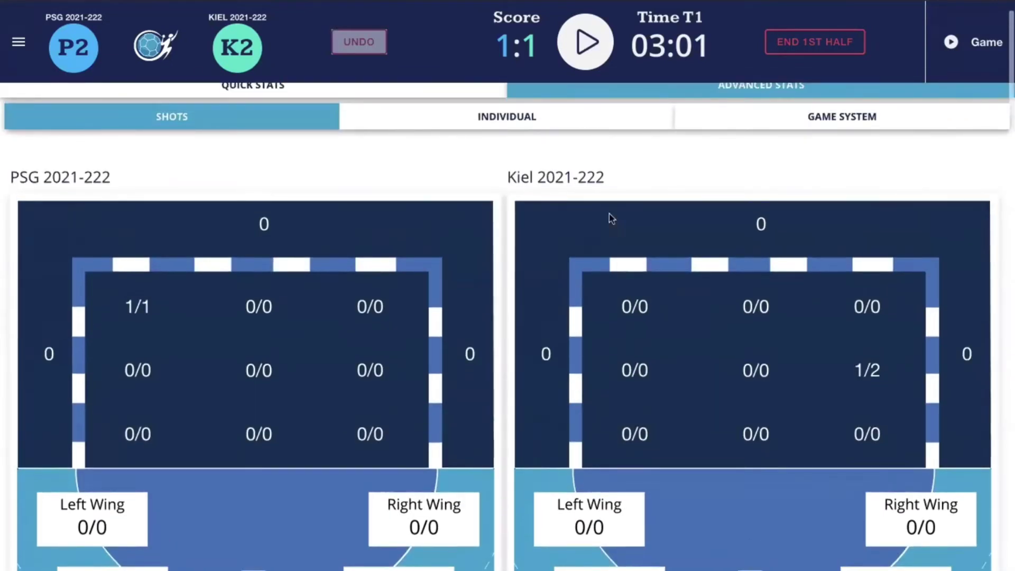
Examine the individual stats of PSG's number 44 and the game system stats of both teams
click(574, 118)
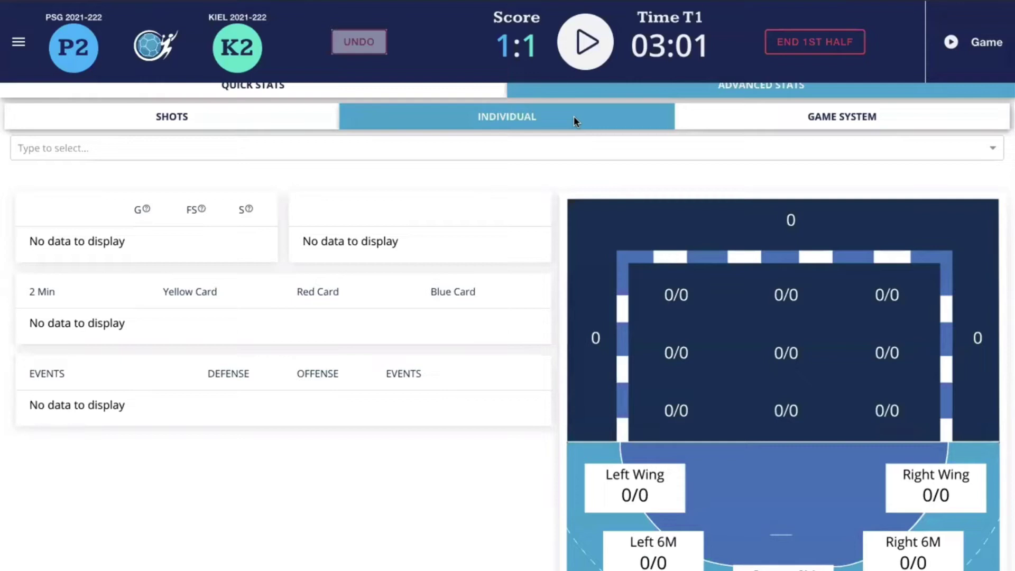
click(522, 153)
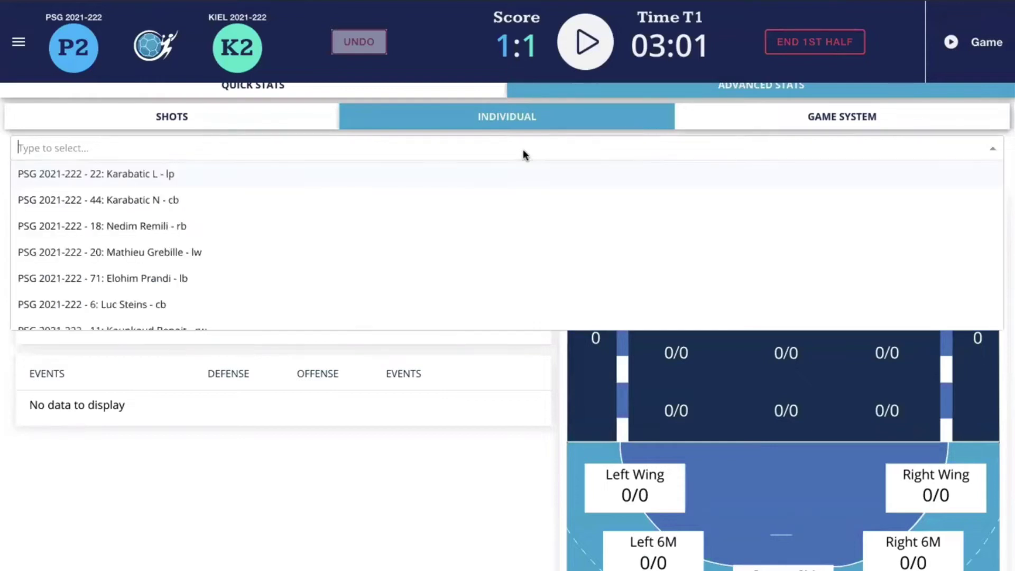
click(257, 206)
scroll(285, 306, down, 3)
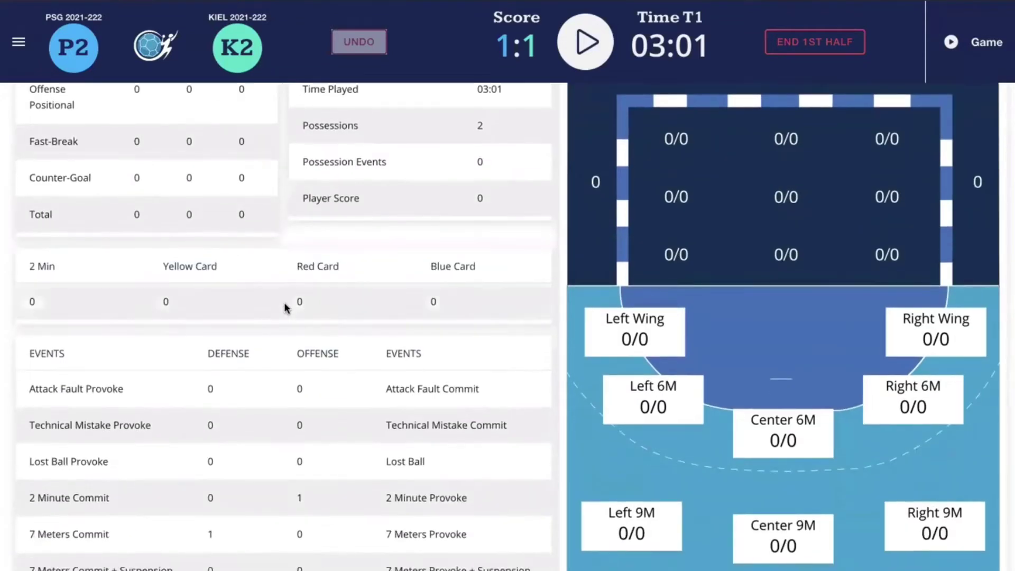
scroll(284, 302, down, 4)
scroll(284, 302, up, 7)
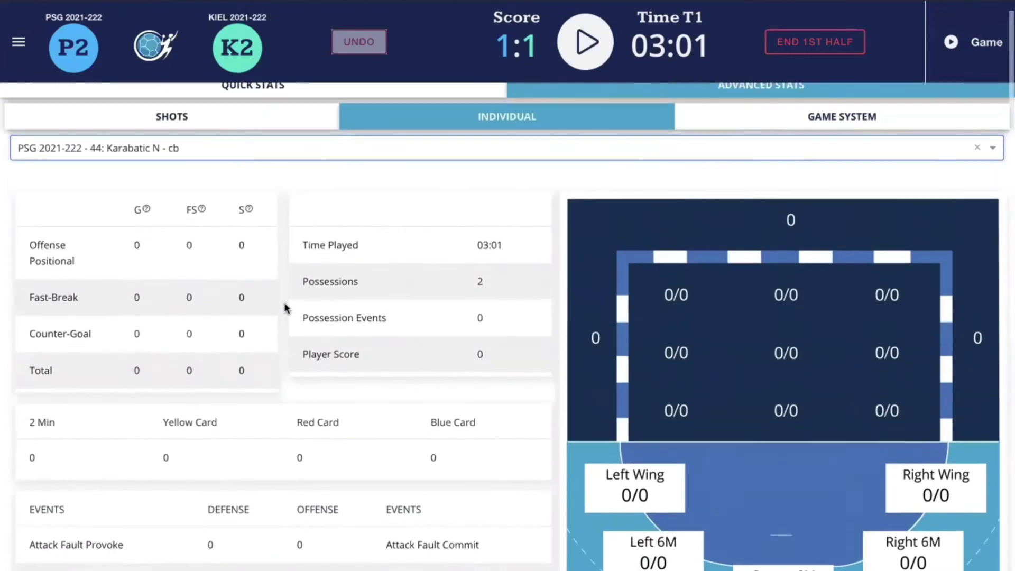
click(818, 115)
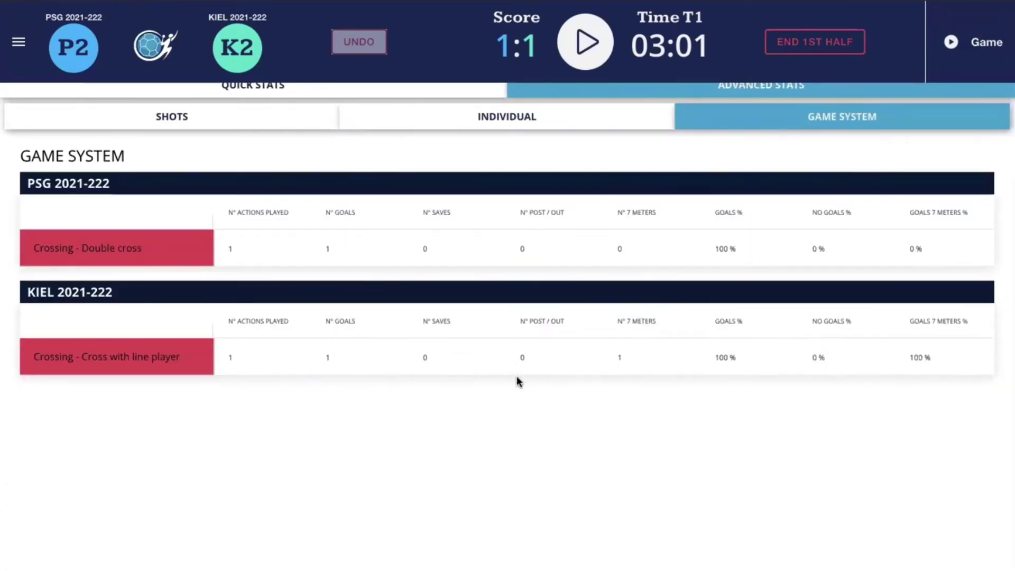
Return to game tracking and end the first half and the game, declining the full PDF download
click(963, 44)
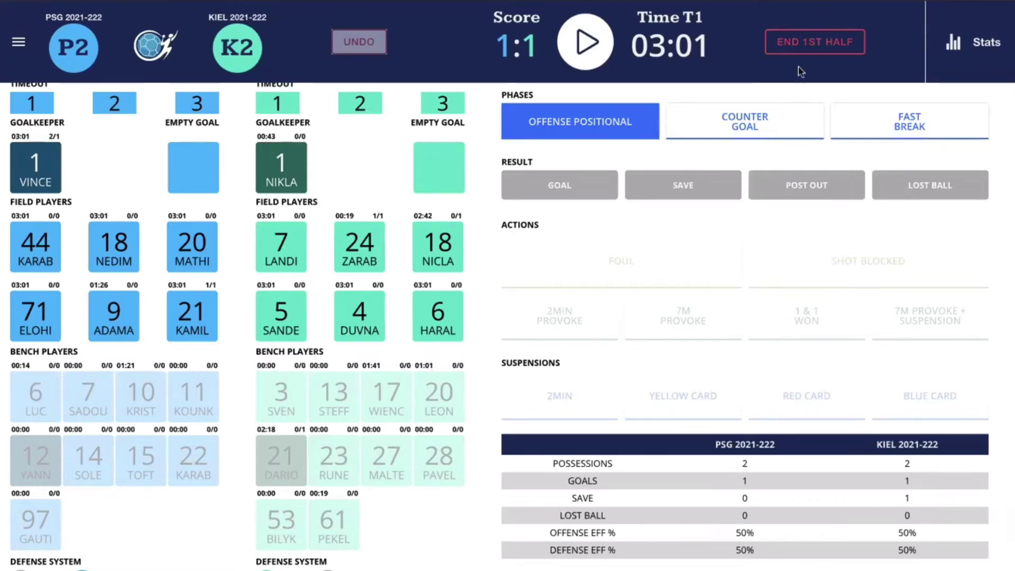
click(812, 43)
click(817, 47)
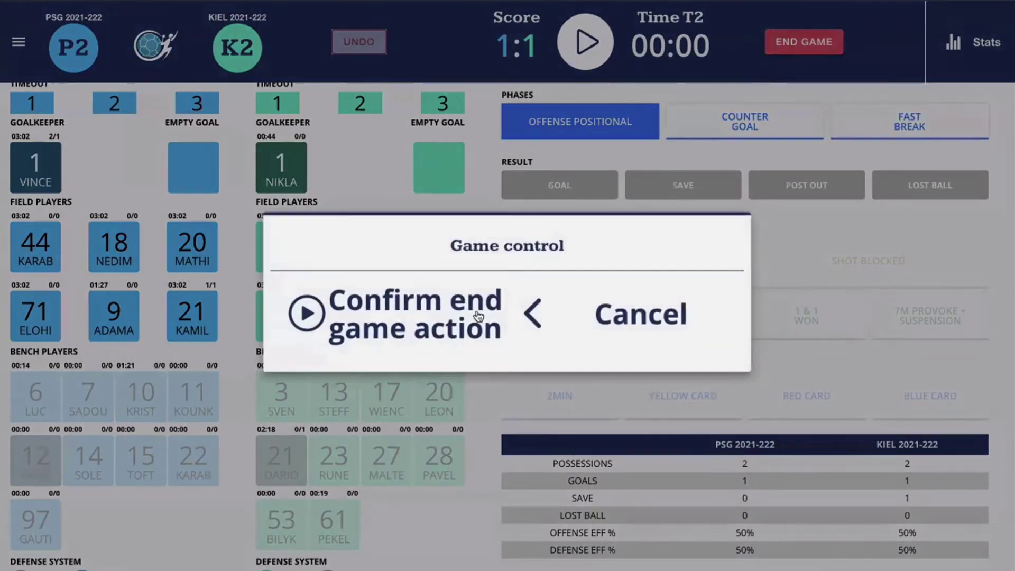
click(475, 319)
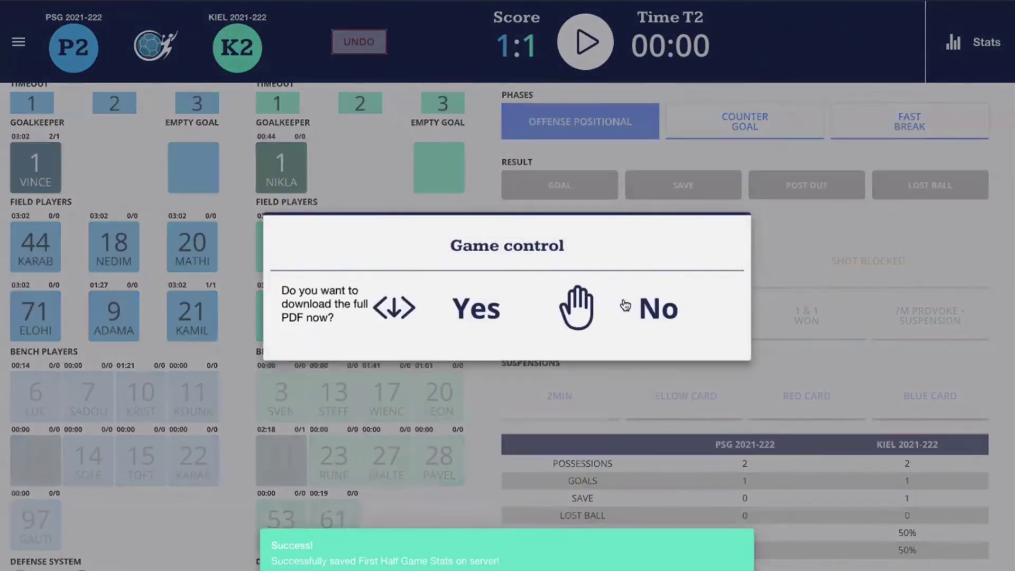
click(624, 305)
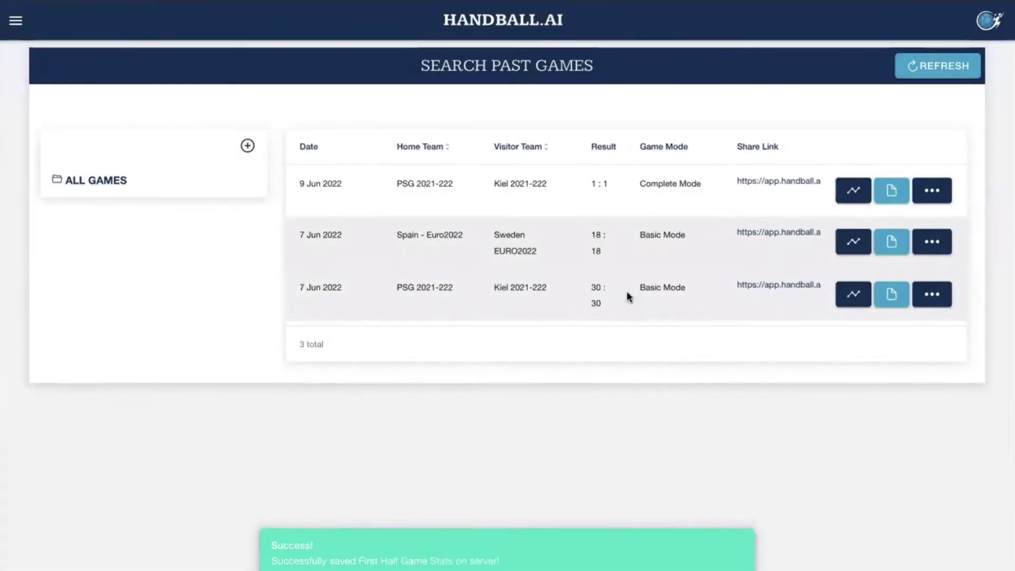
Set up a new game with PSG 2021-222 as the home team and Kiel 2021-222 as the visitor team
click(17, 23)
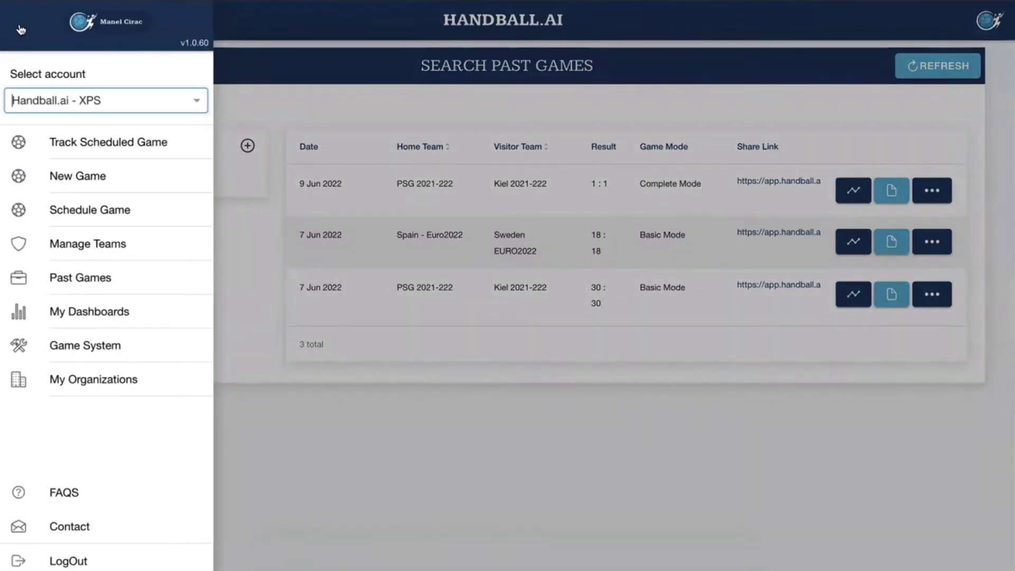
click(98, 181)
click(361, 151)
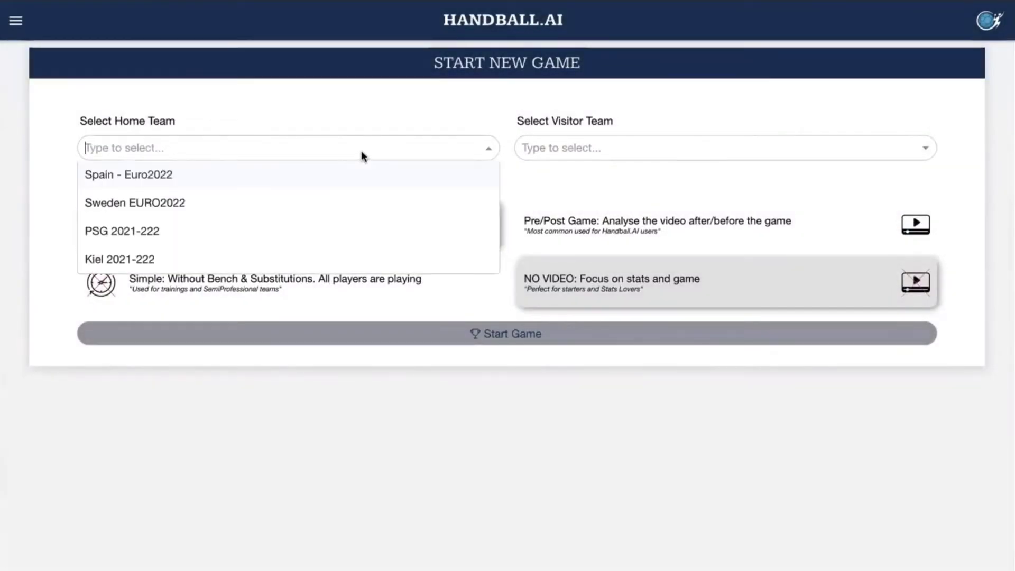
click(312, 173)
click(328, 143)
click(191, 229)
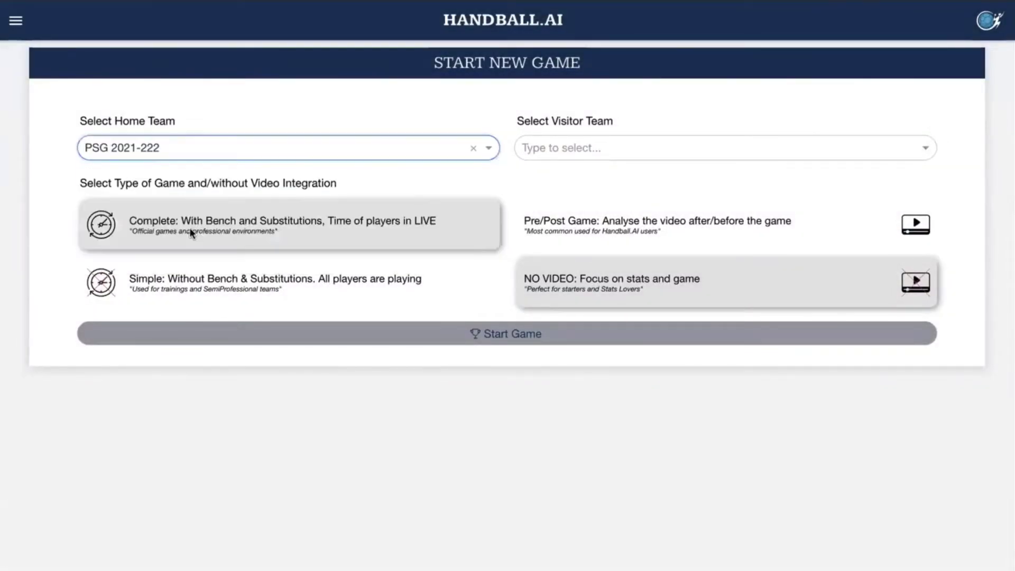
click(547, 140)
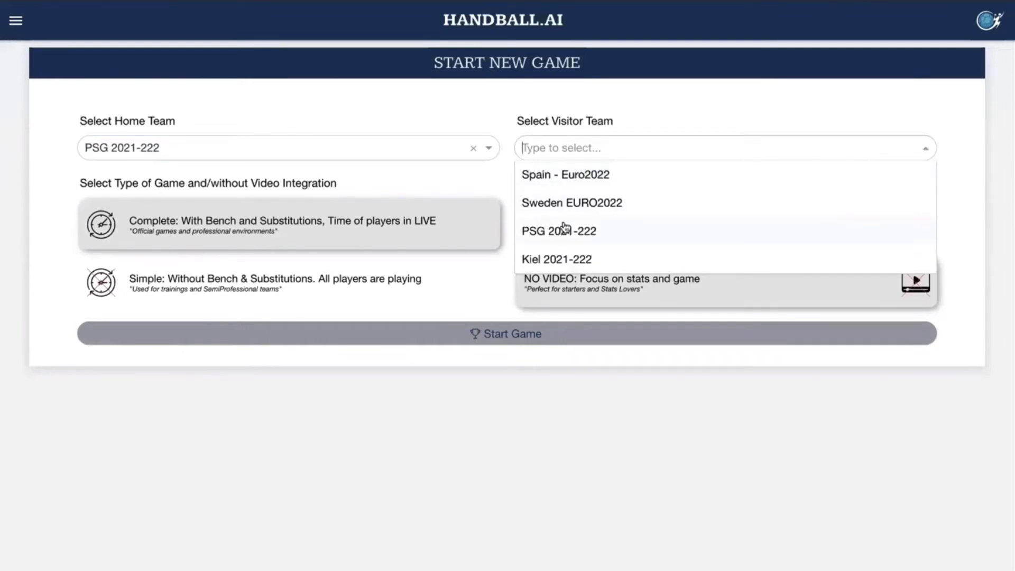
click(576, 259)
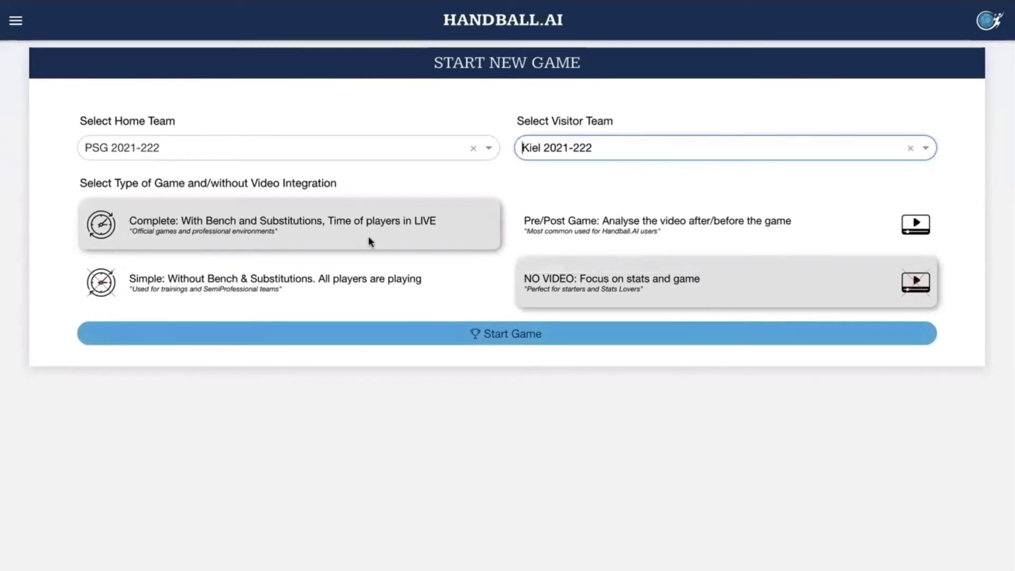
Choose the Simple game type with Pre/Post Game video analysis, and start the game
click(309, 275)
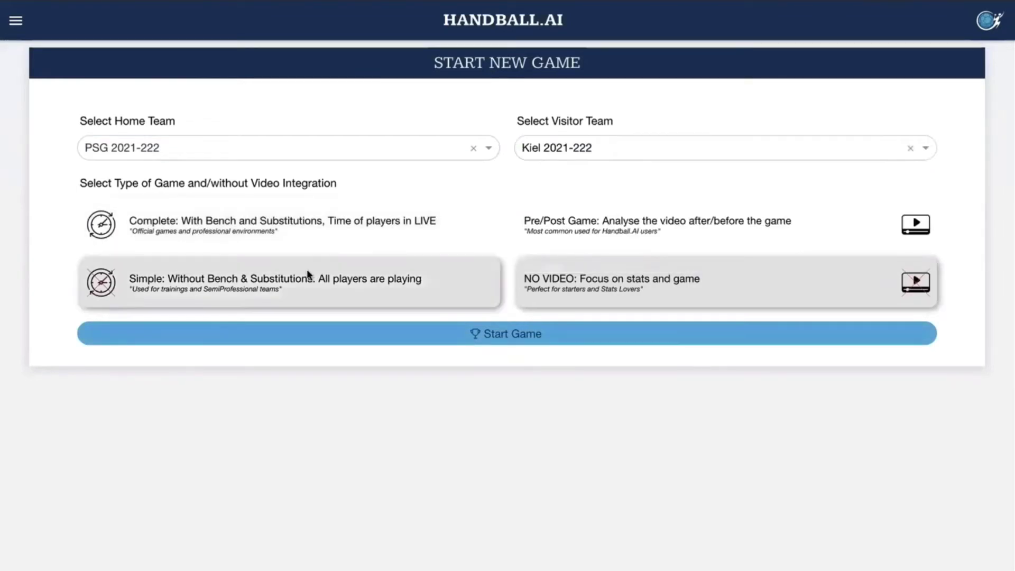
click(567, 222)
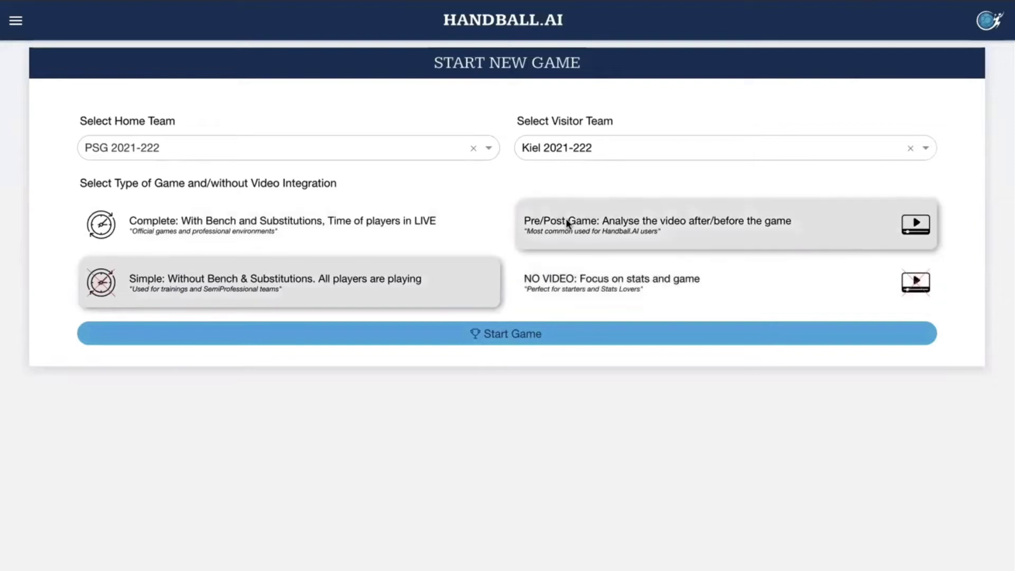
click(536, 330)
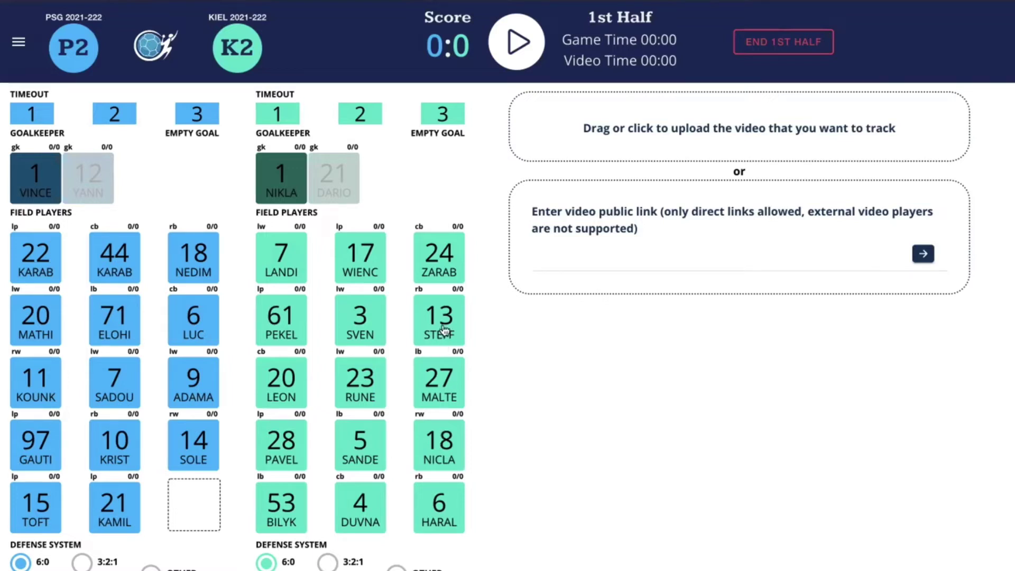
Upload the FullMatchVideo MP4 file from the Desktop as the video to track
scroll(446, 328, down, 1)
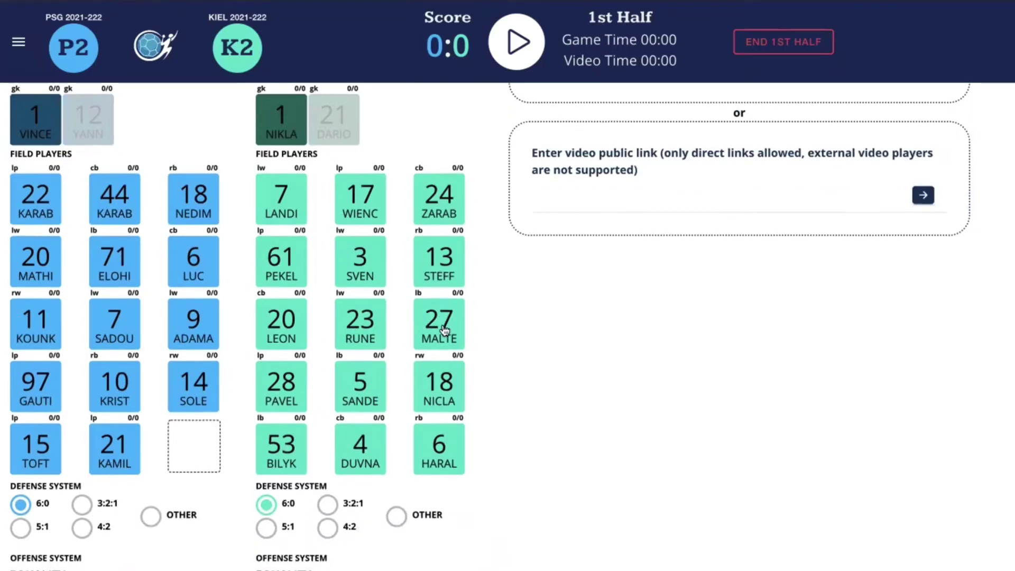
scroll(304, 526, up, 1)
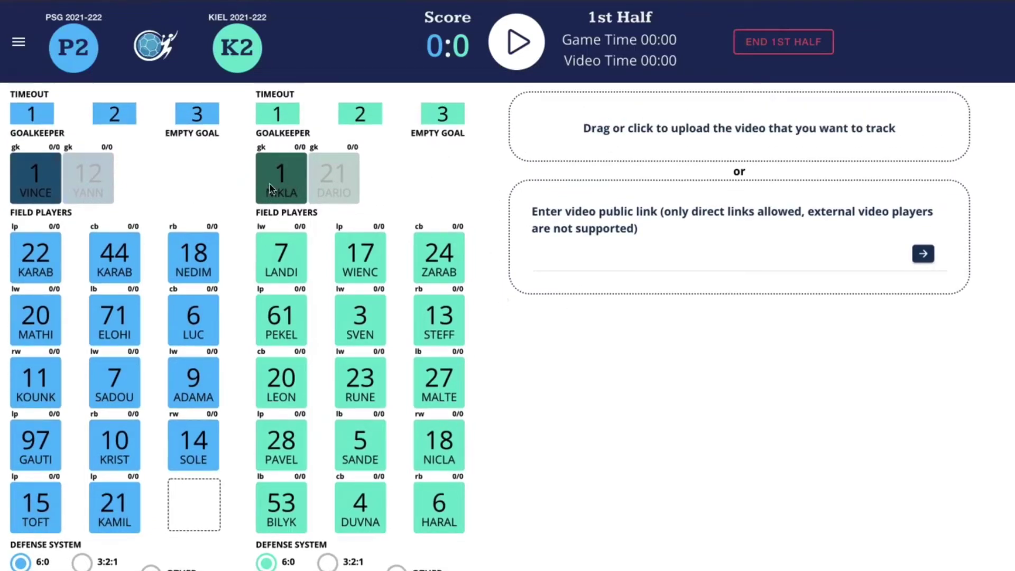
click(660, 130)
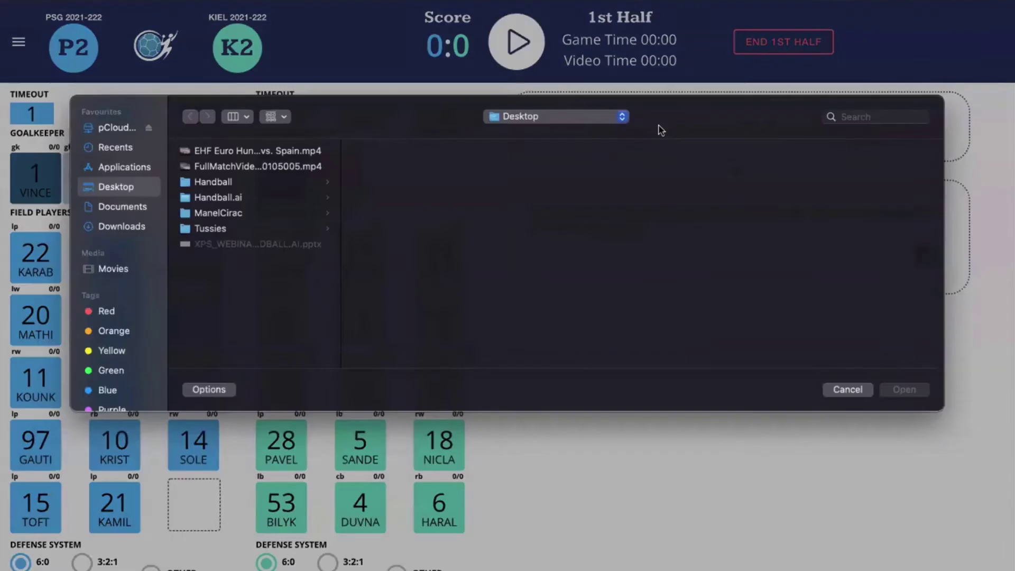
click(264, 180)
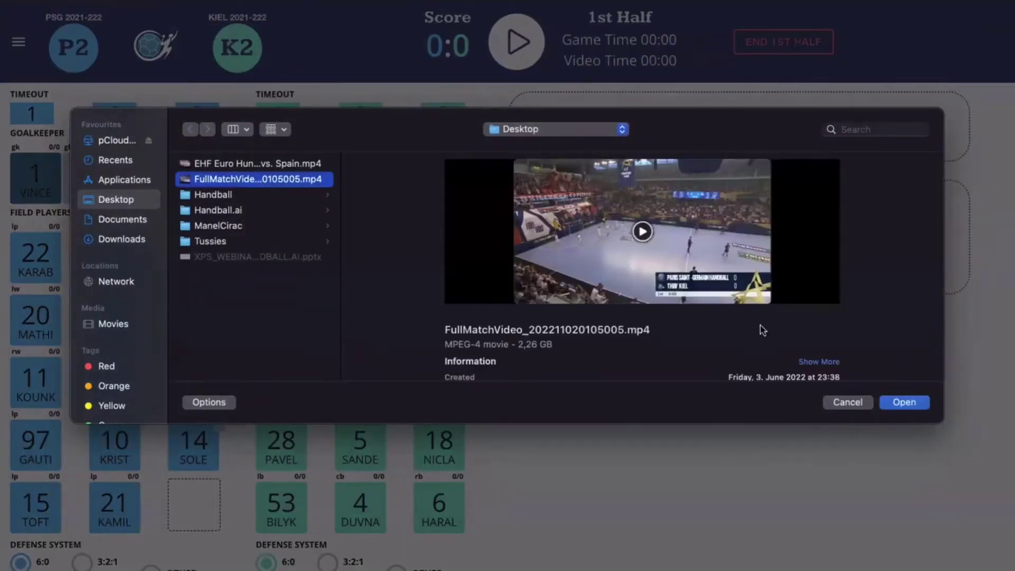
click(904, 403)
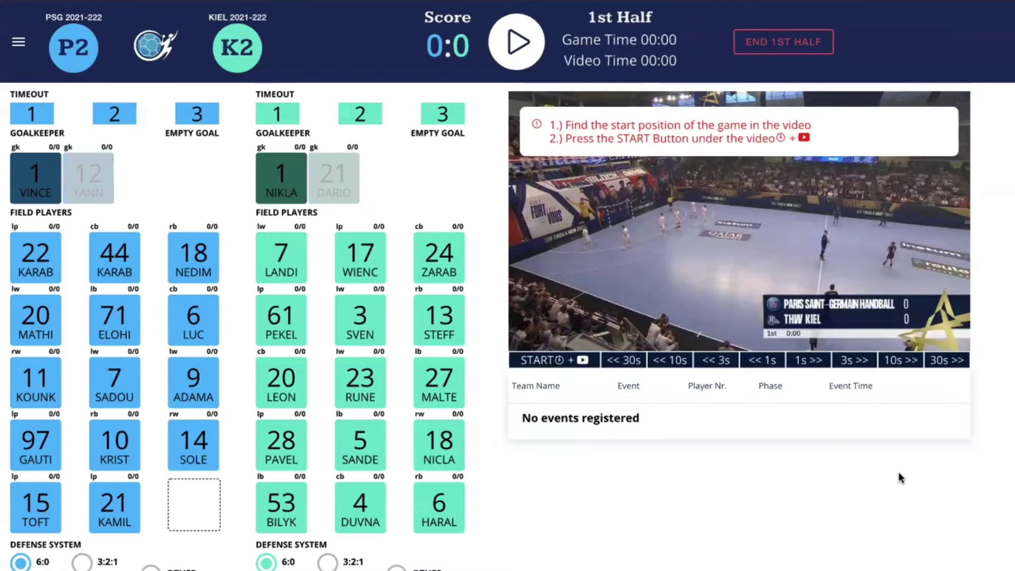
Move the video forward to the start of the game at 00:06 and start the game clock together with the video
mouse_move(718, 284)
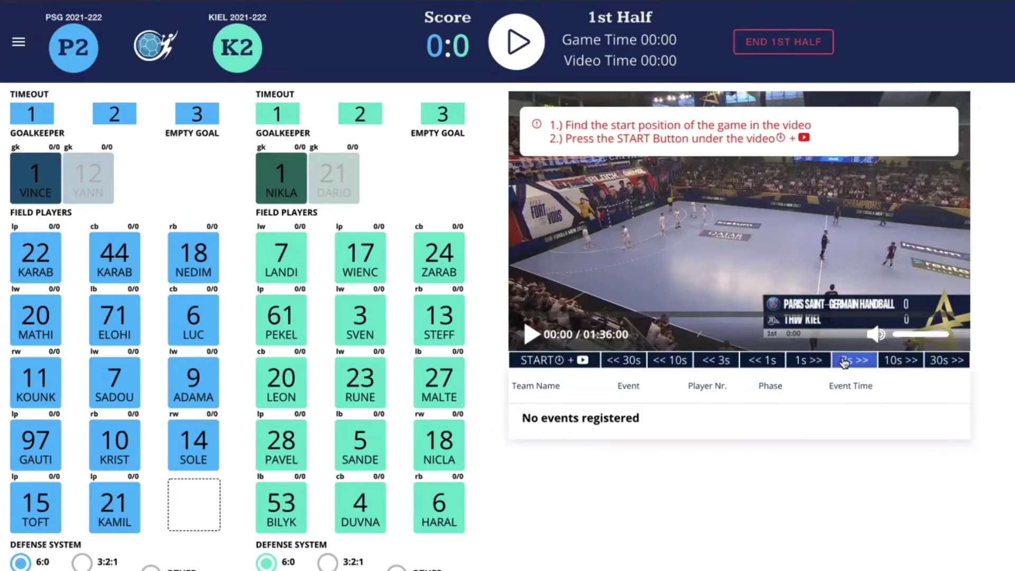
click(844, 360)
click(845, 361)
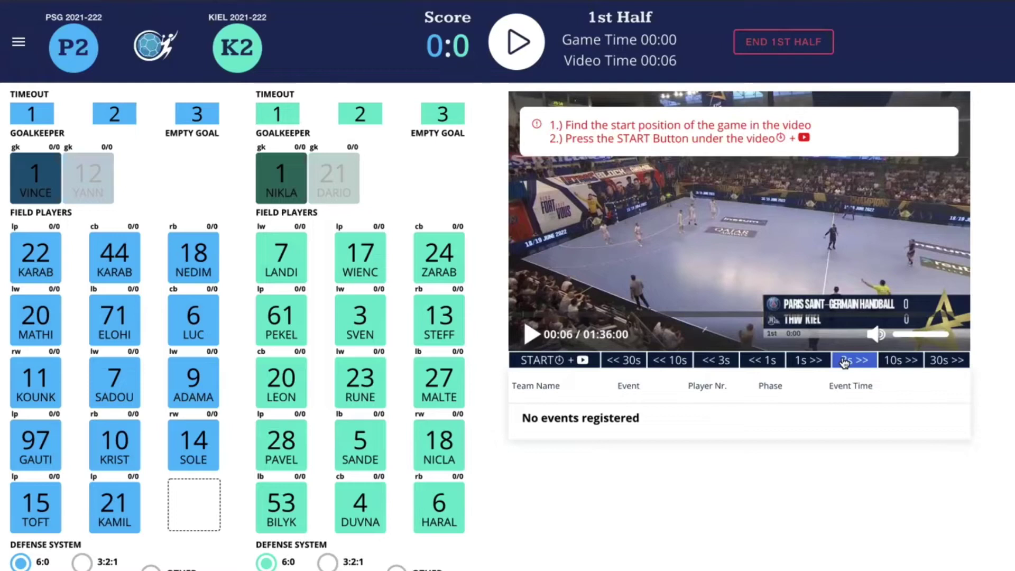
click(845, 361)
click(719, 361)
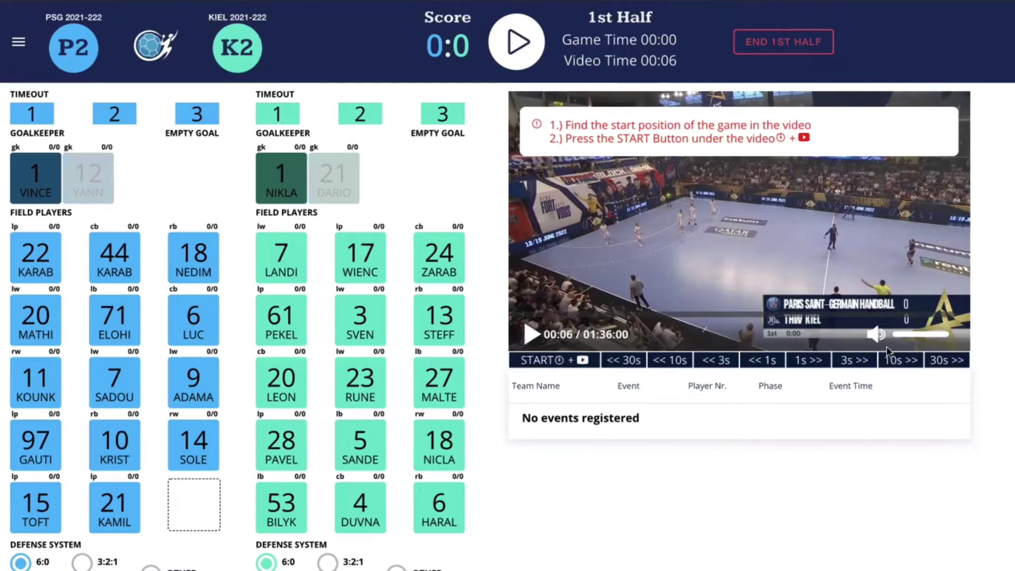
click(571, 365)
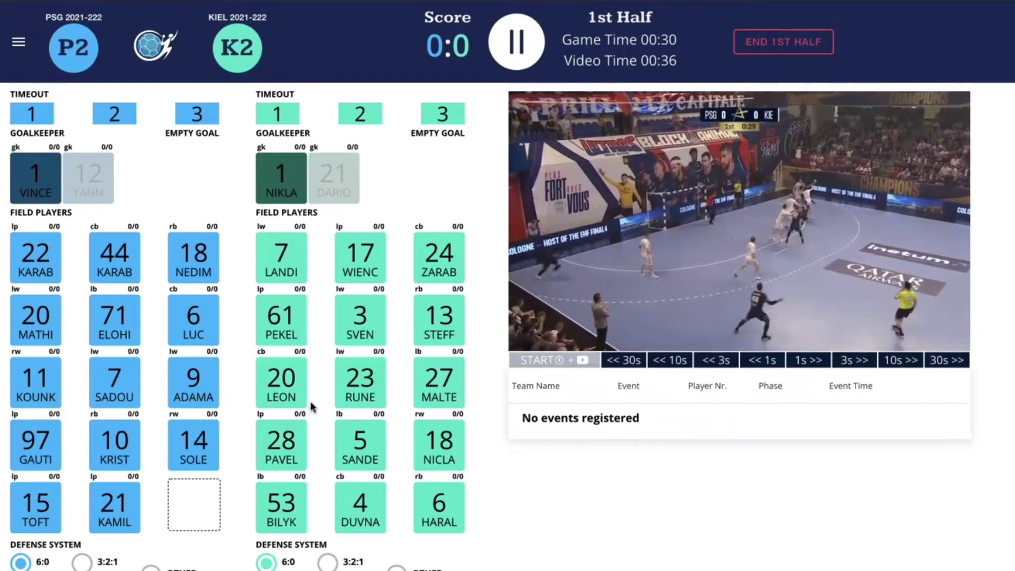
Record a positional-offense 7M provoke for PSG's number 18, with Kiel's number 7 as the player involved
click(205, 279)
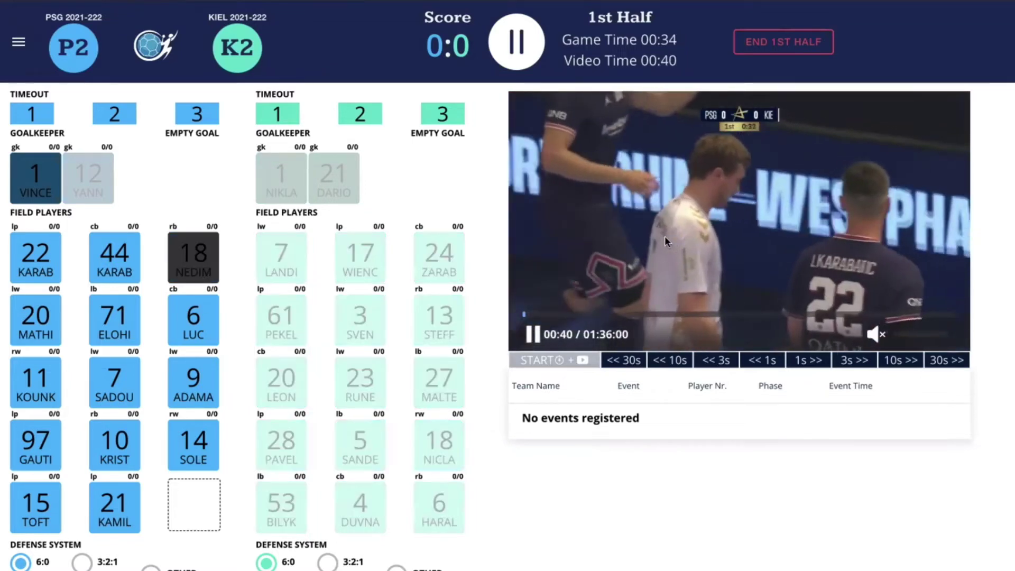
click(664, 236)
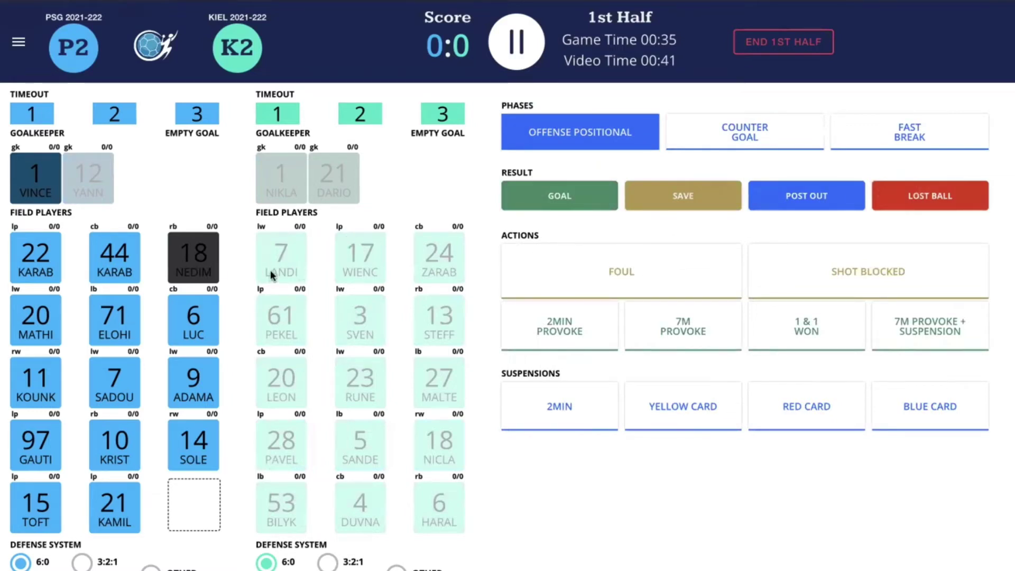
click(192, 272)
click(192, 271)
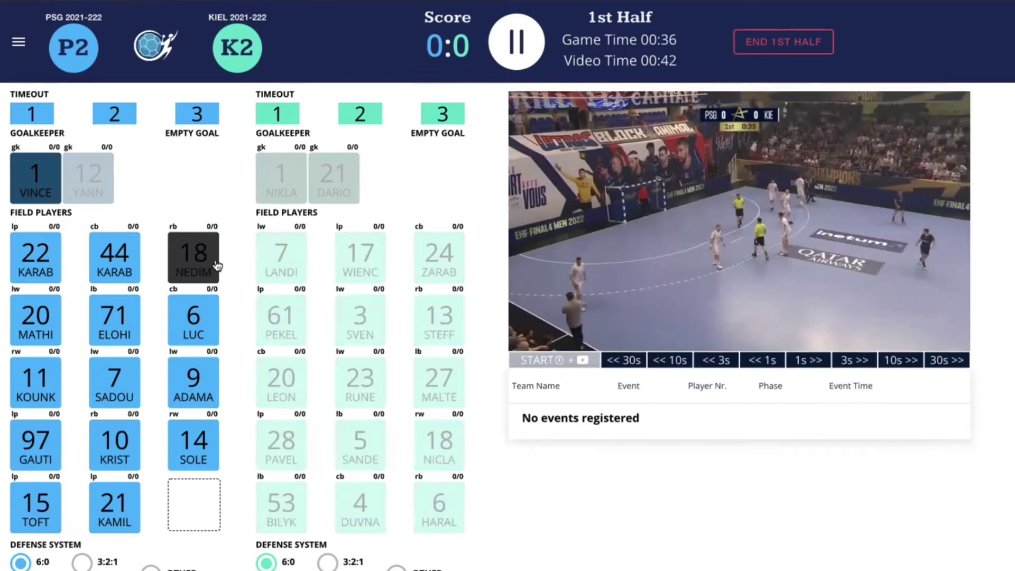
click(673, 216)
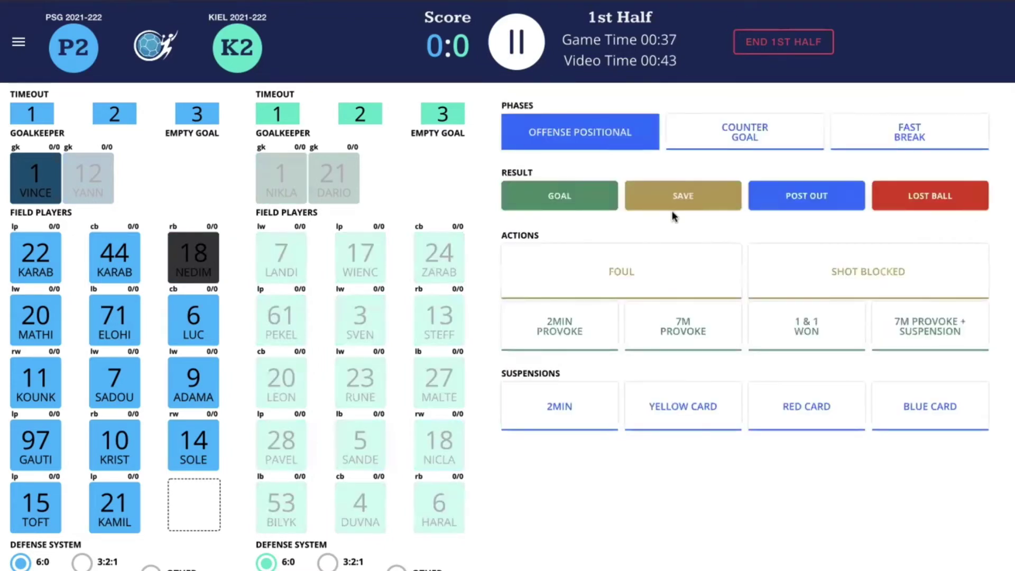
click(704, 332)
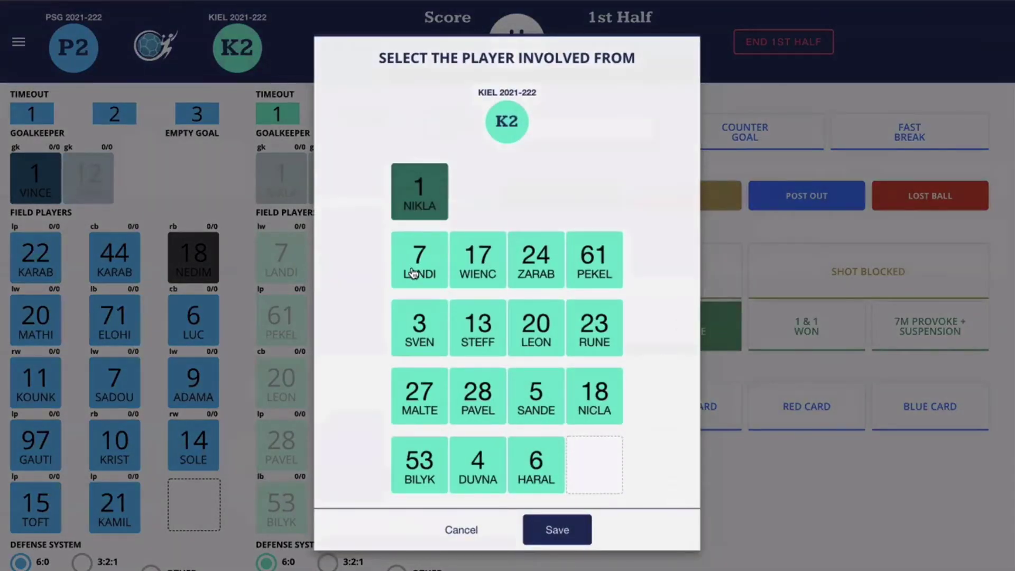
click(413, 272)
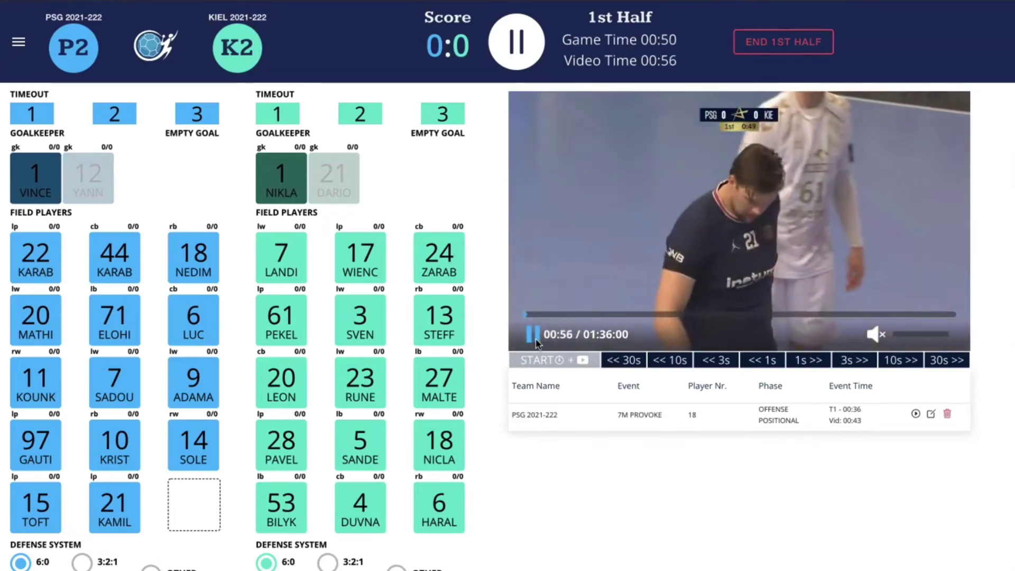
Pause the video to examine the editable details of the 7M provoke event, leave them unsaved, and resume playback
click(536, 342)
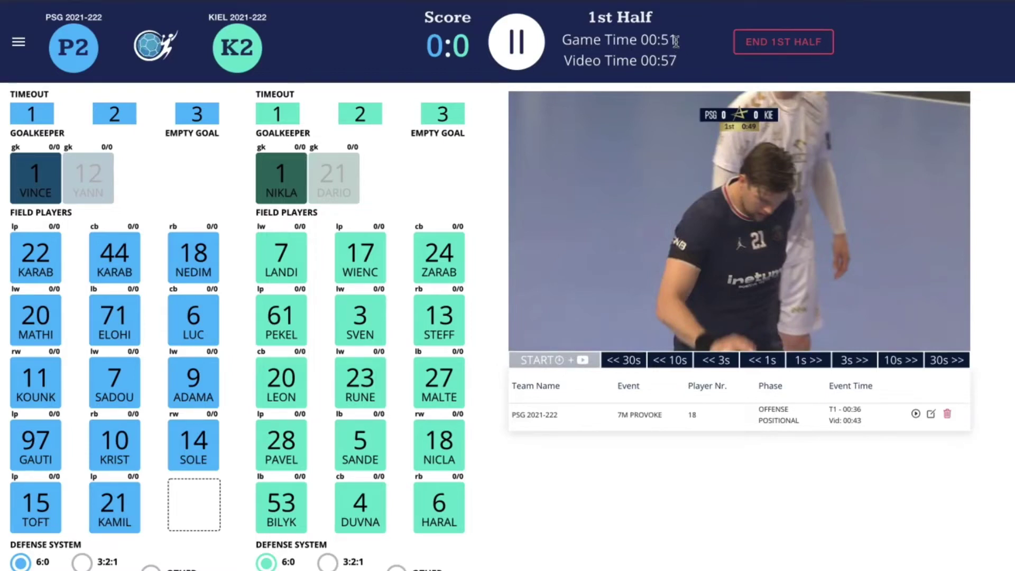
mouse_move(724, 121)
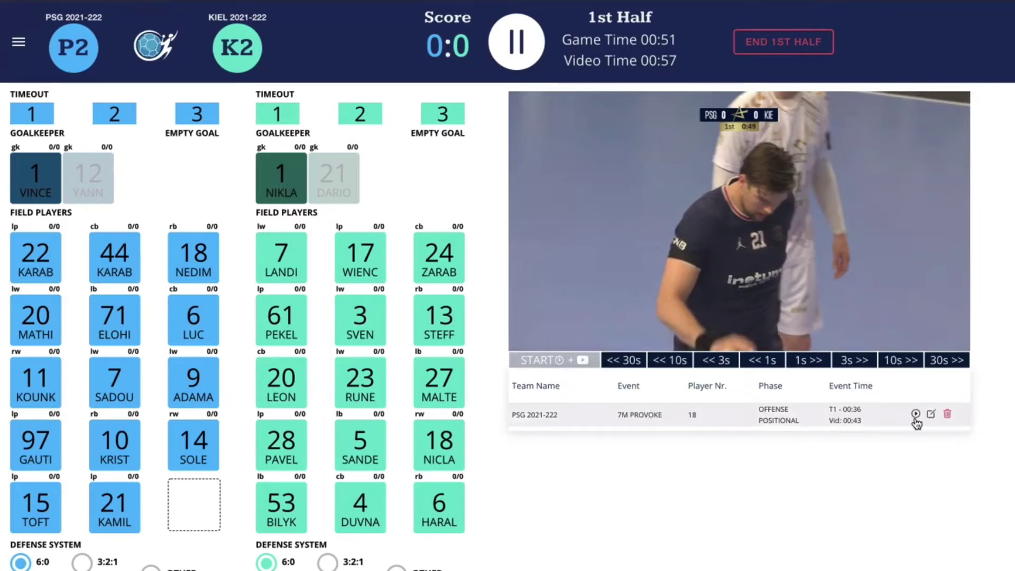
click(932, 415)
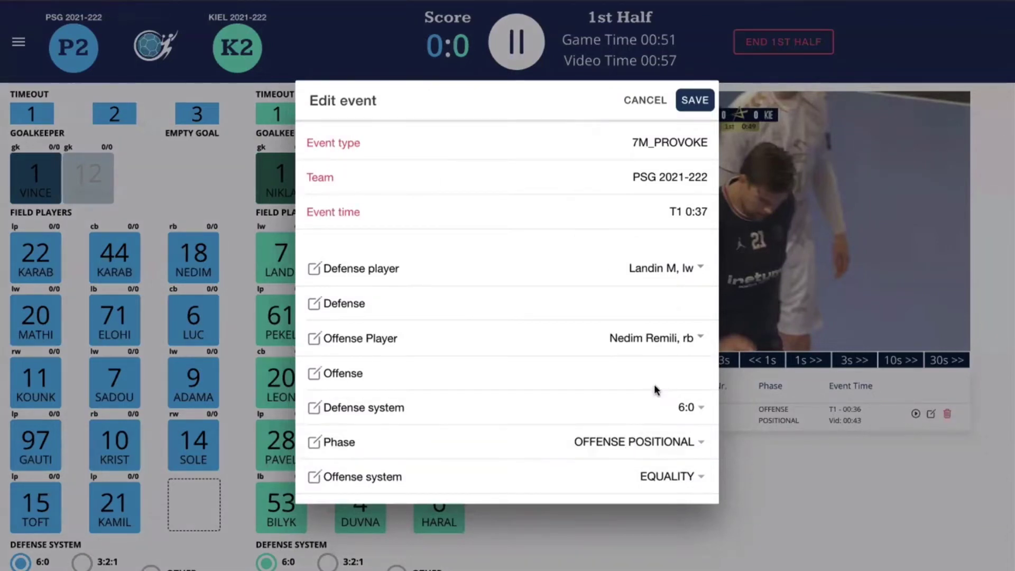
scroll(655, 390, down, 1)
scroll(655, 390, up, 1)
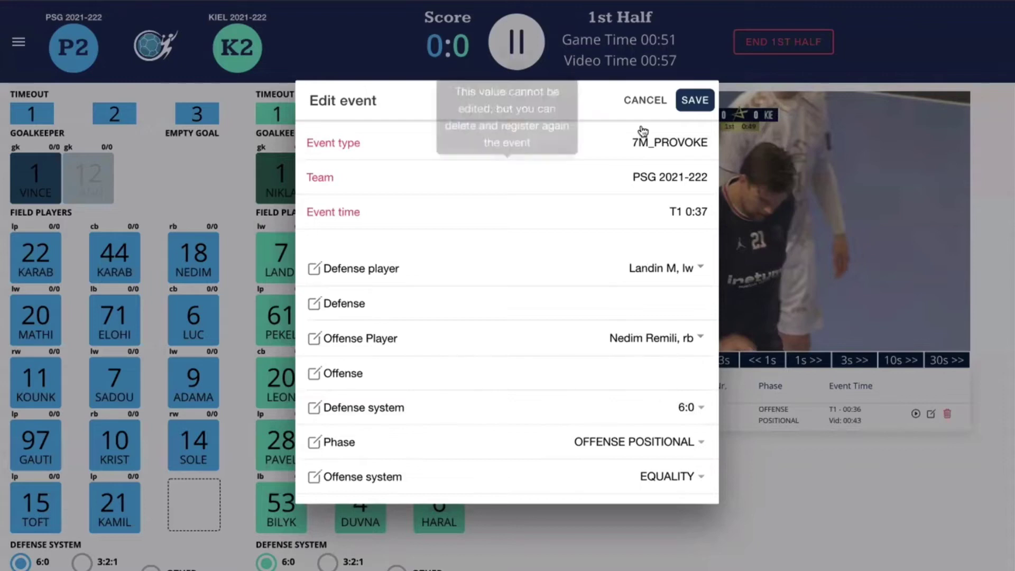
click(643, 101)
click(530, 338)
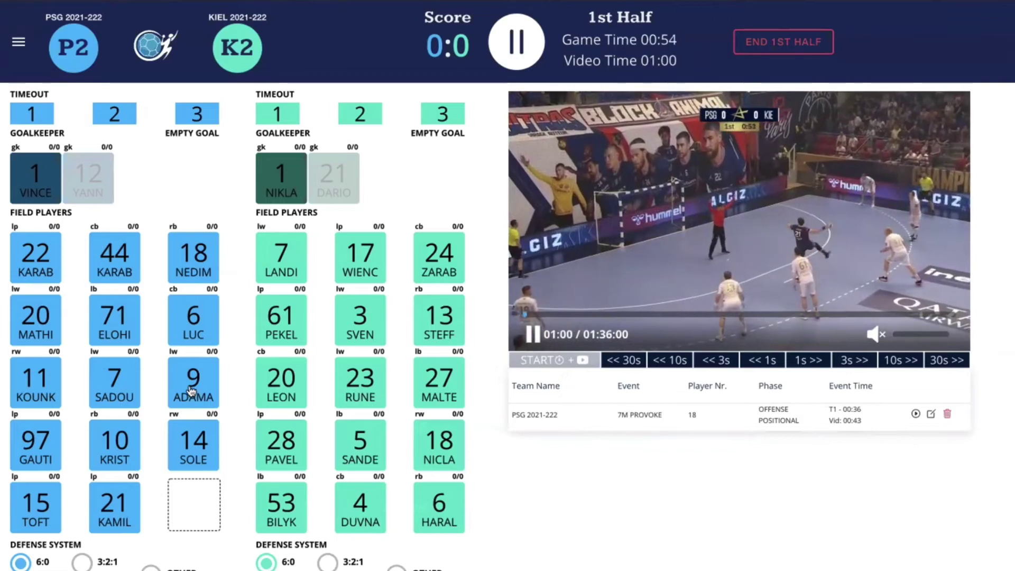
Record a goal for PSG's number 21 from 7 Meters into goal zone 2
click(128, 501)
click(697, 262)
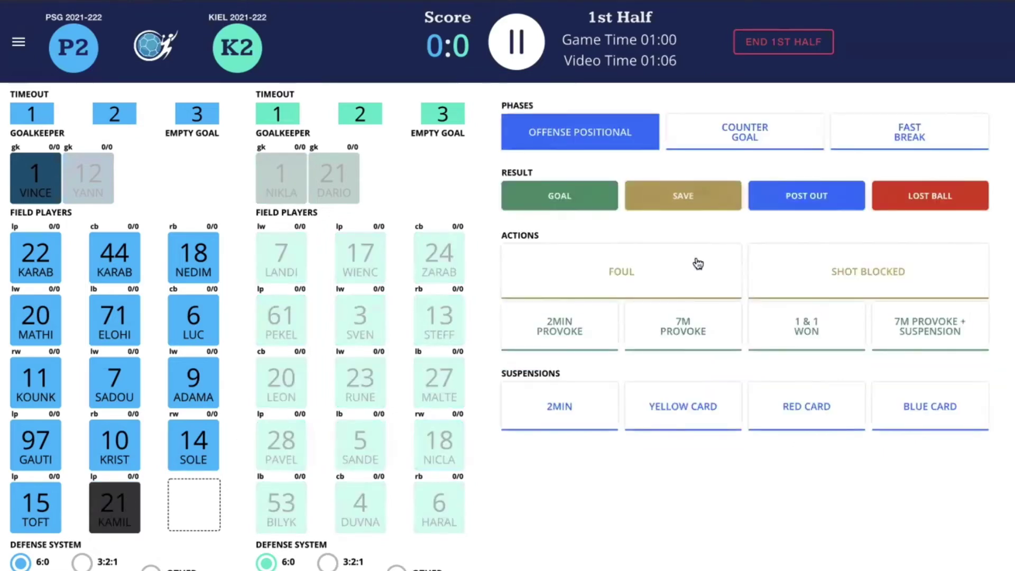
click(579, 198)
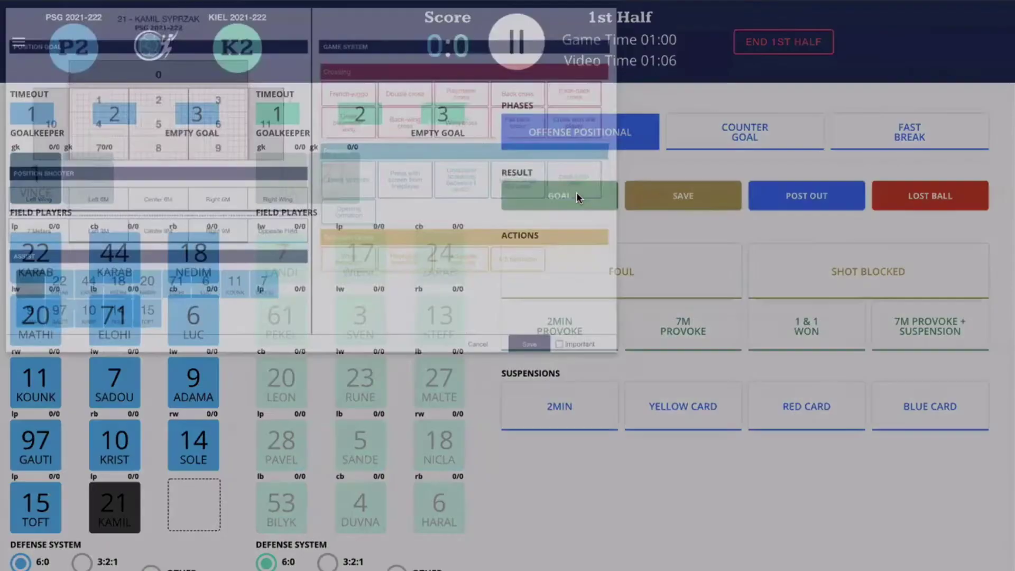
click(66, 380)
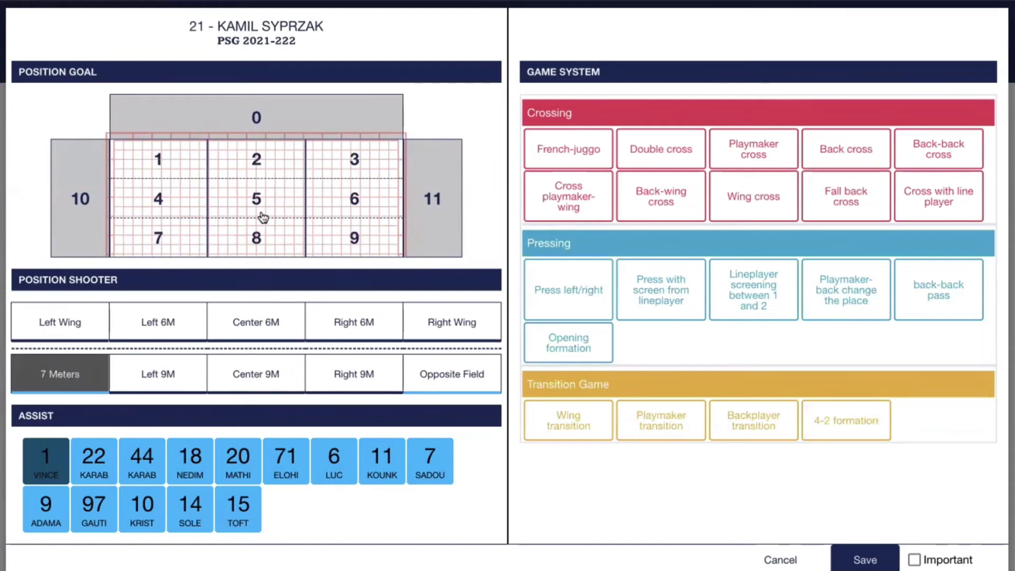
click(301, 174)
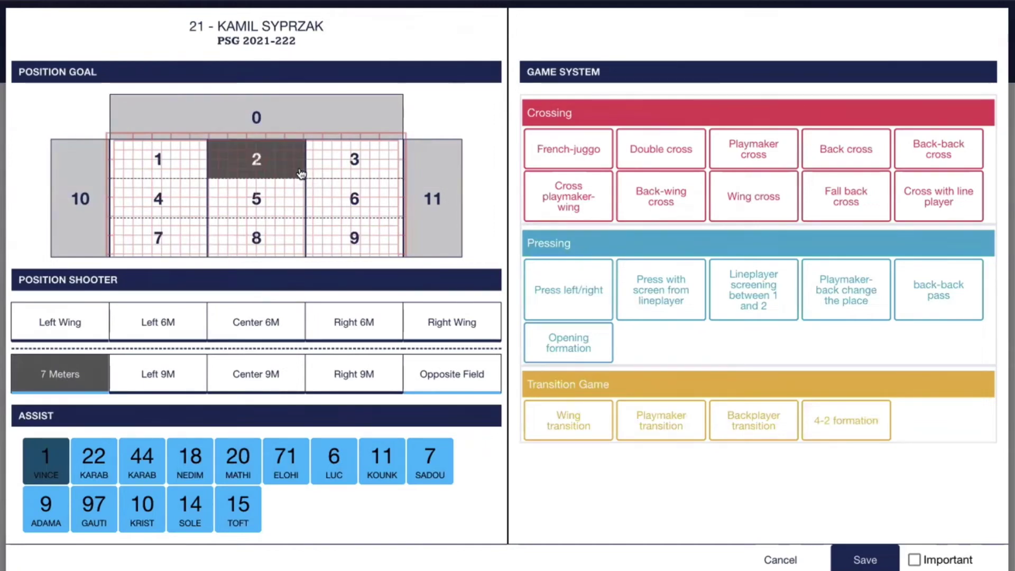
click(864, 560)
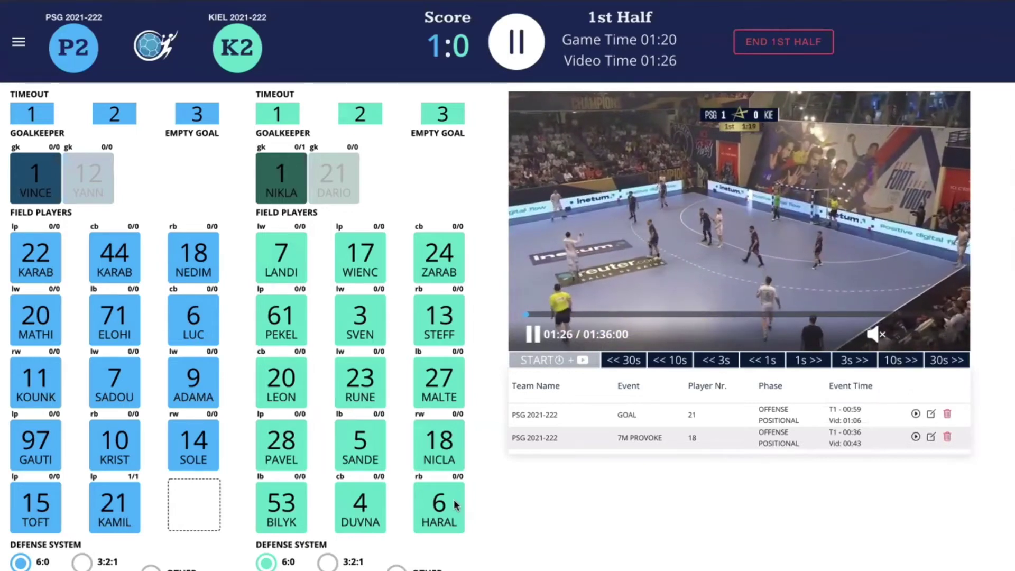
Set PSG's defense system to 5:1
scroll(195, 537, down, 1)
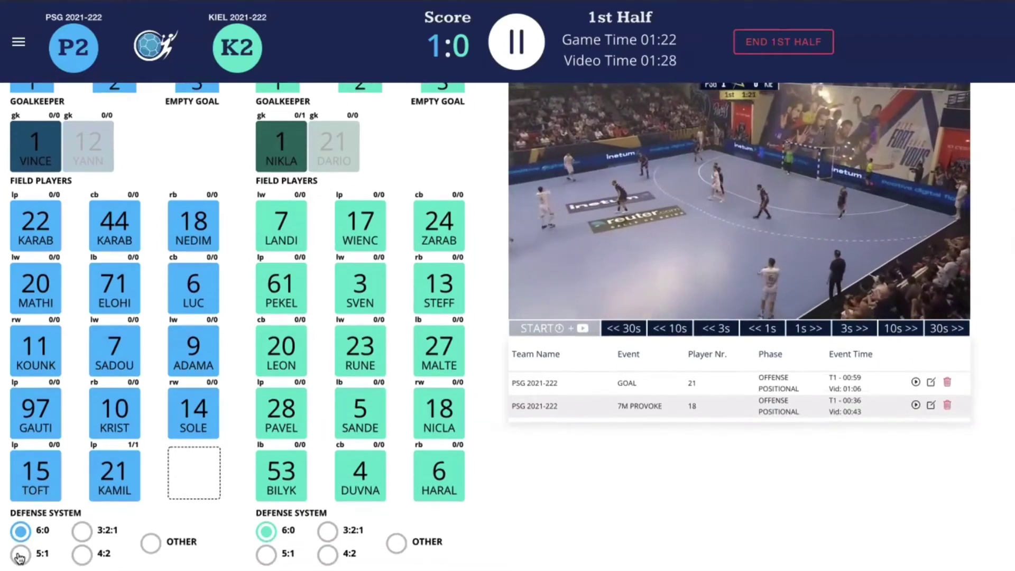
click(20, 555)
scroll(527, 525, up, 1)
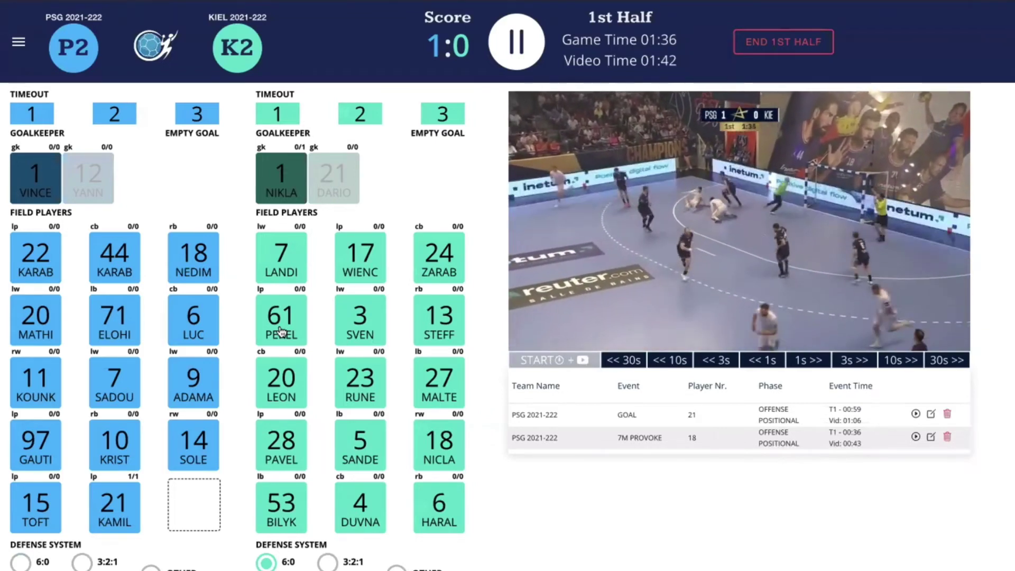
Record a goal for Kiel's number 61 from Left 6M into goal zone 4, with Playmaker transition as the game system
click(281, 332)
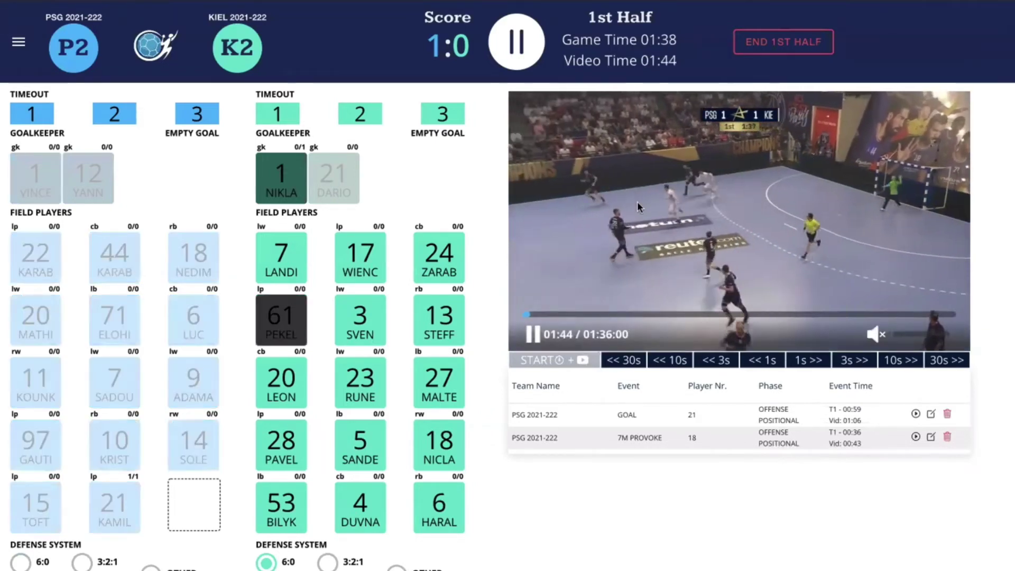
click(589, 204)
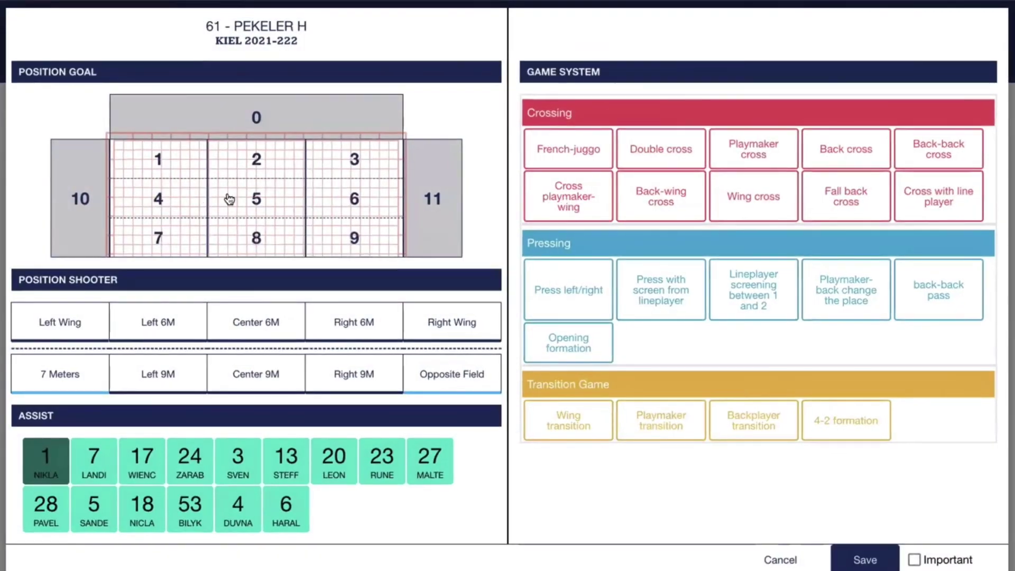
click(191, 198)
click(178, 334)
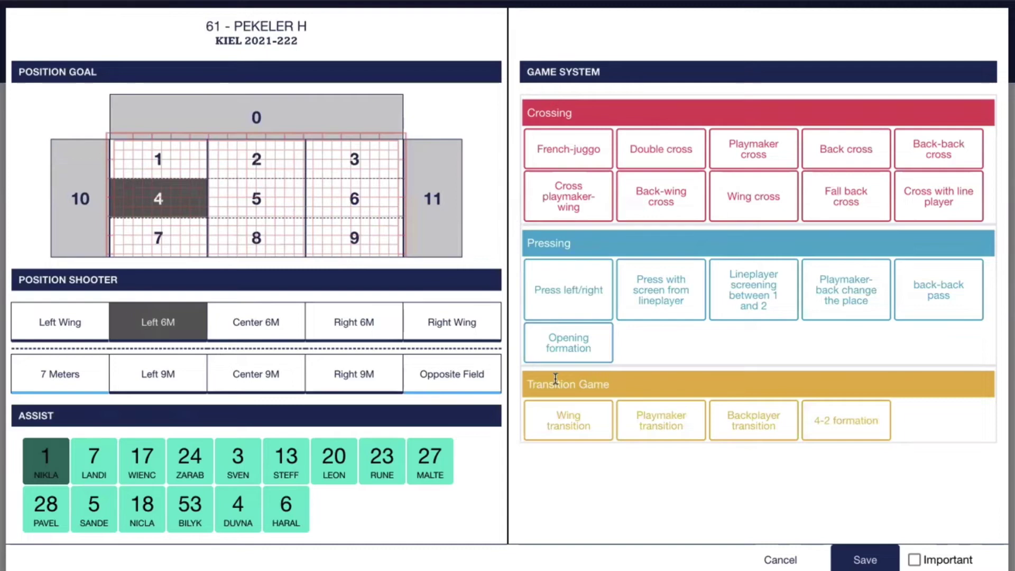
click(682, 433)
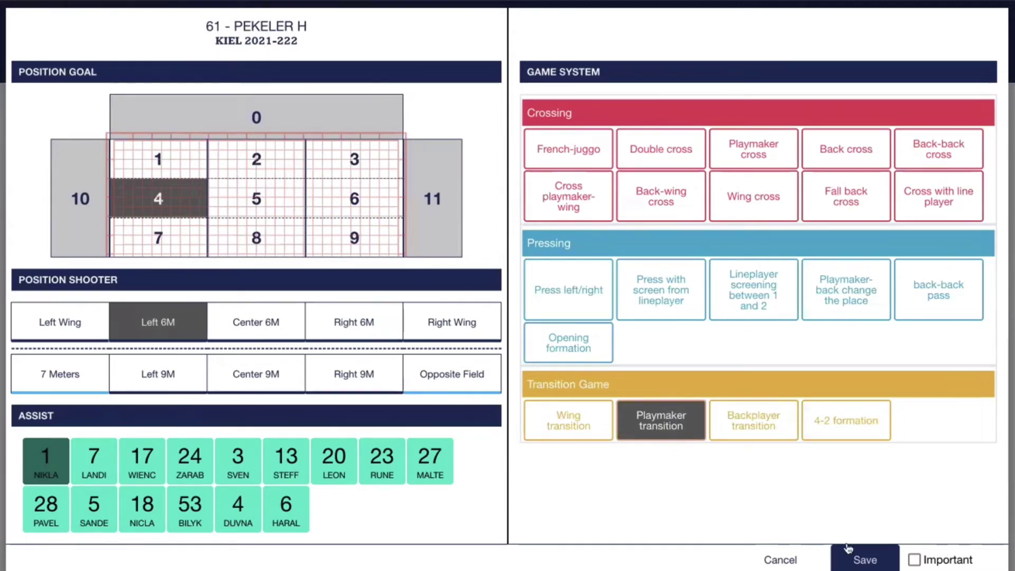
click(856, 560)
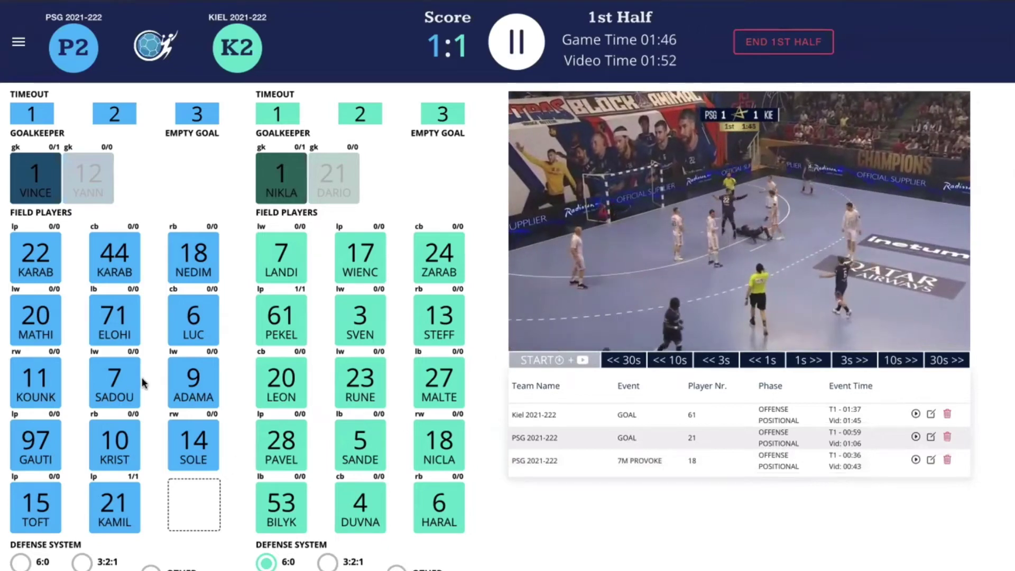
Record a 7M provoke + suspension for PSG's number 44, with Kiel's number 4 as the player involved
click(127, 272)
click(665, 226)
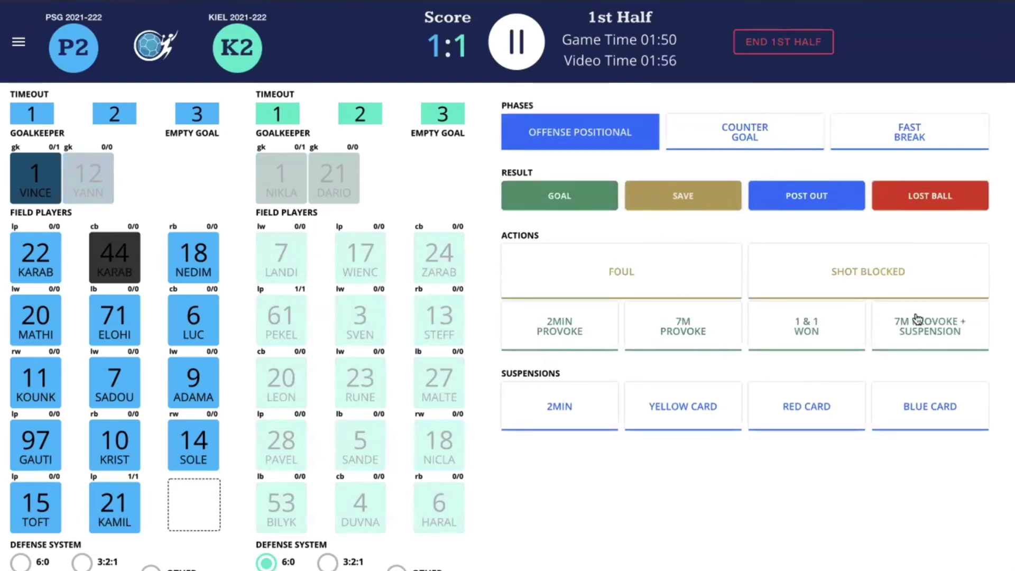
click(920, 334)
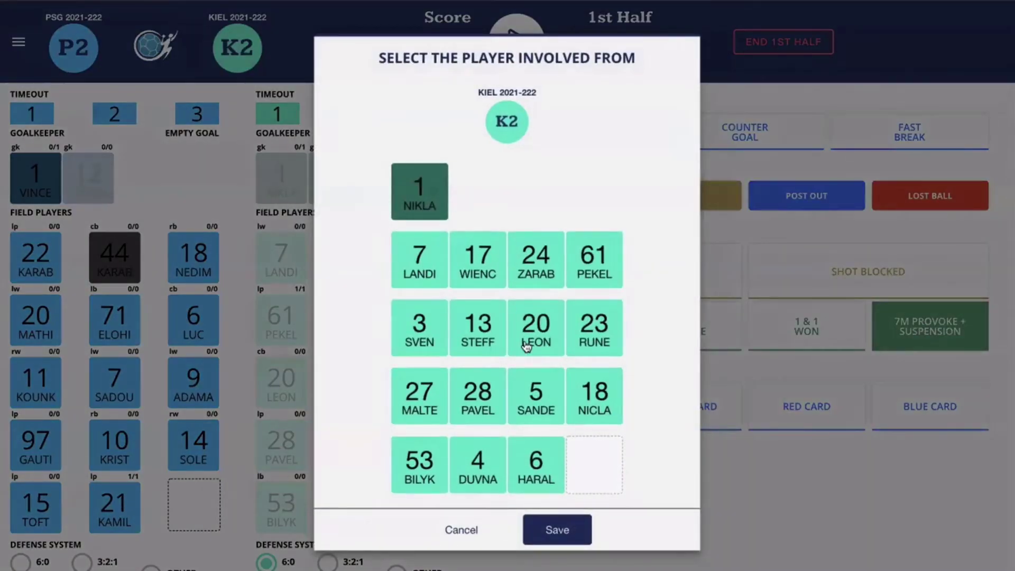
click(476, 472)
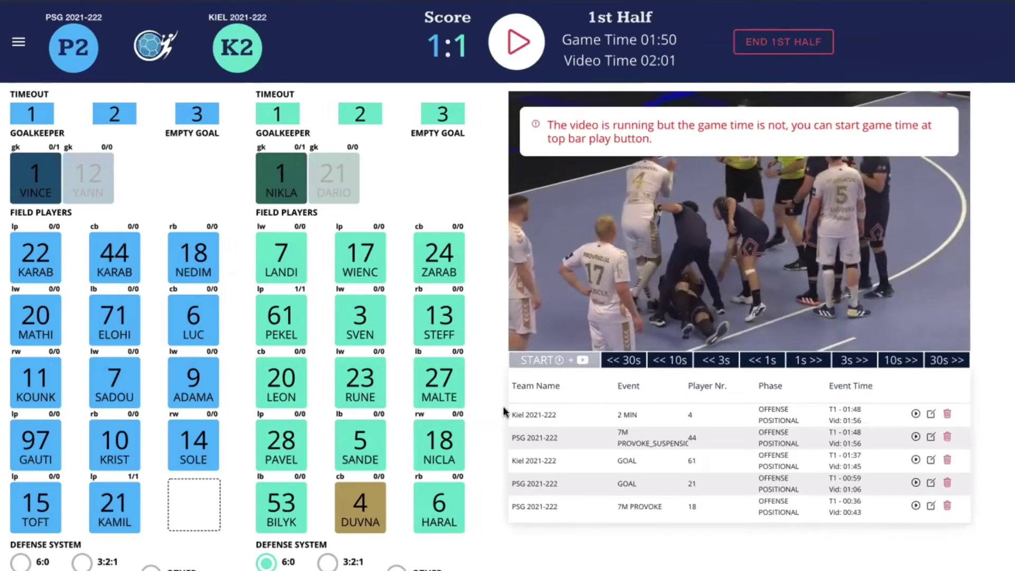
Restart the game time and record a save against PSG's number 21, shot from 7 Meters into goal zone 3
mouse_move(629, 227)
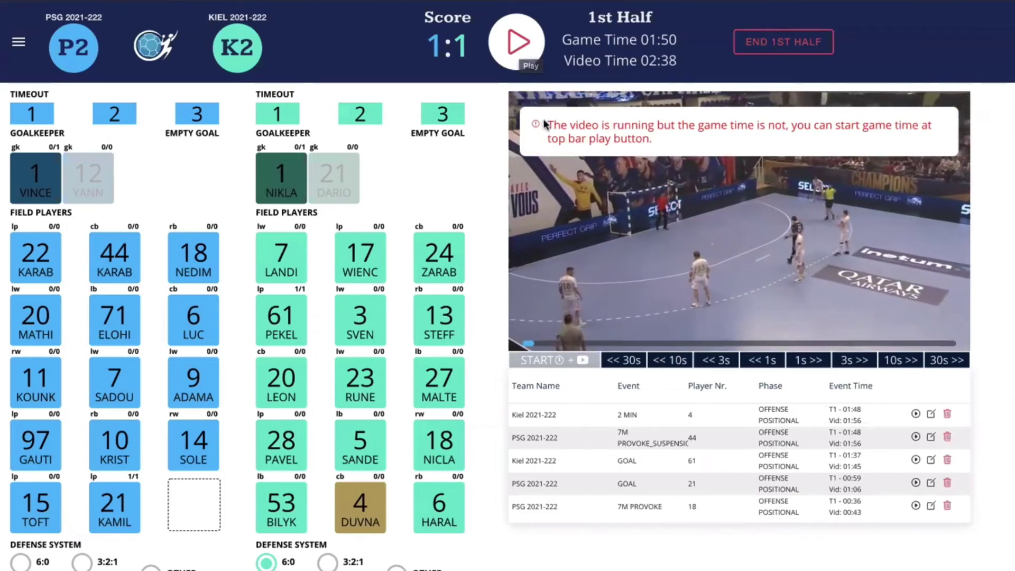
click(524, 51)
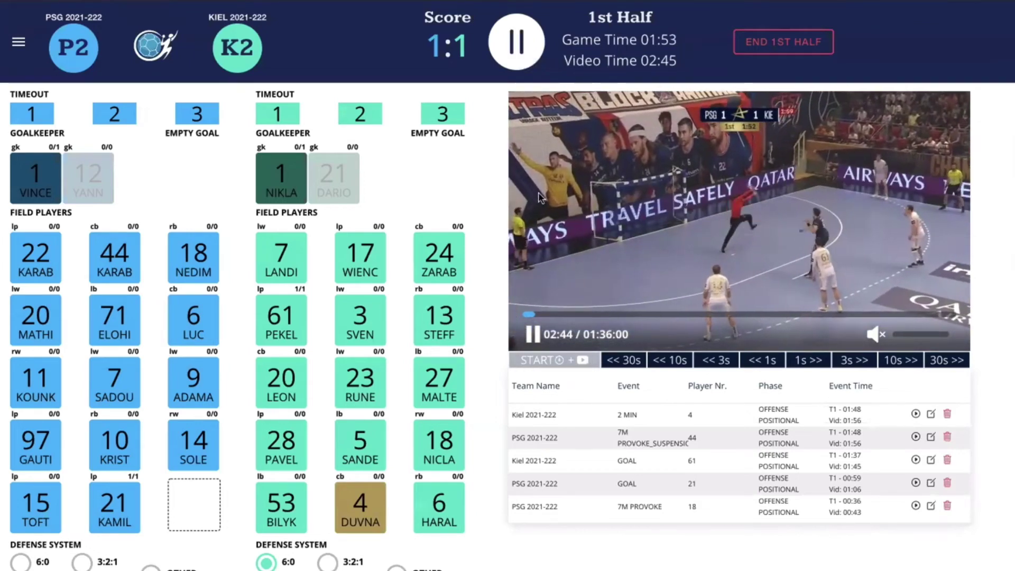
click(115, 501)
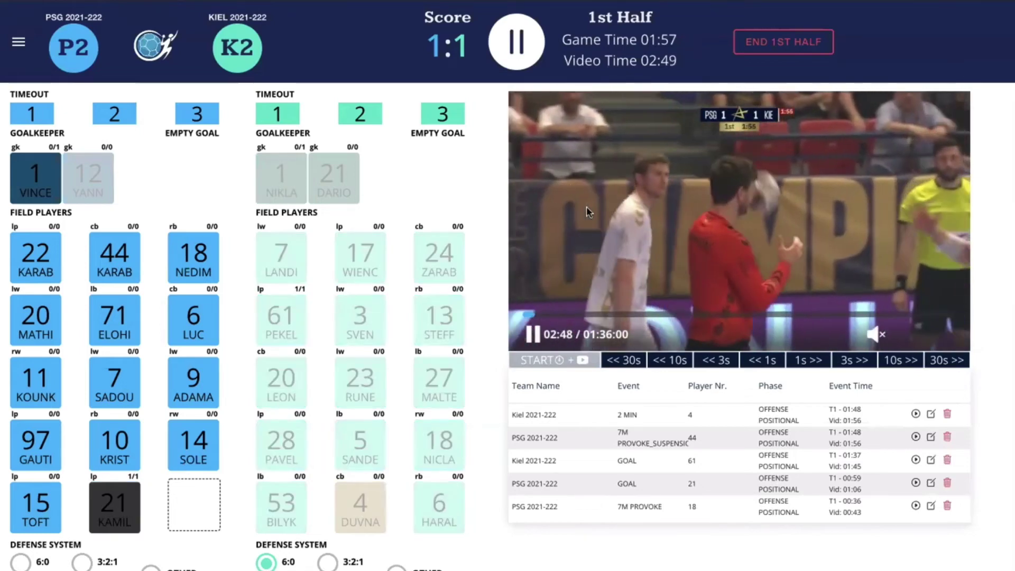
click(647, 206)
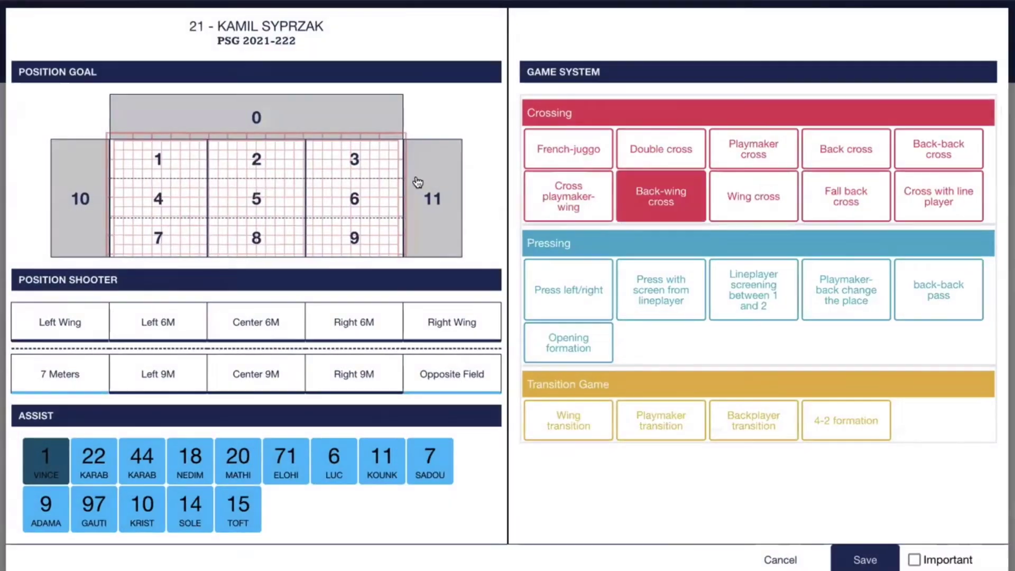
click(325, 176)
click(82, 385)
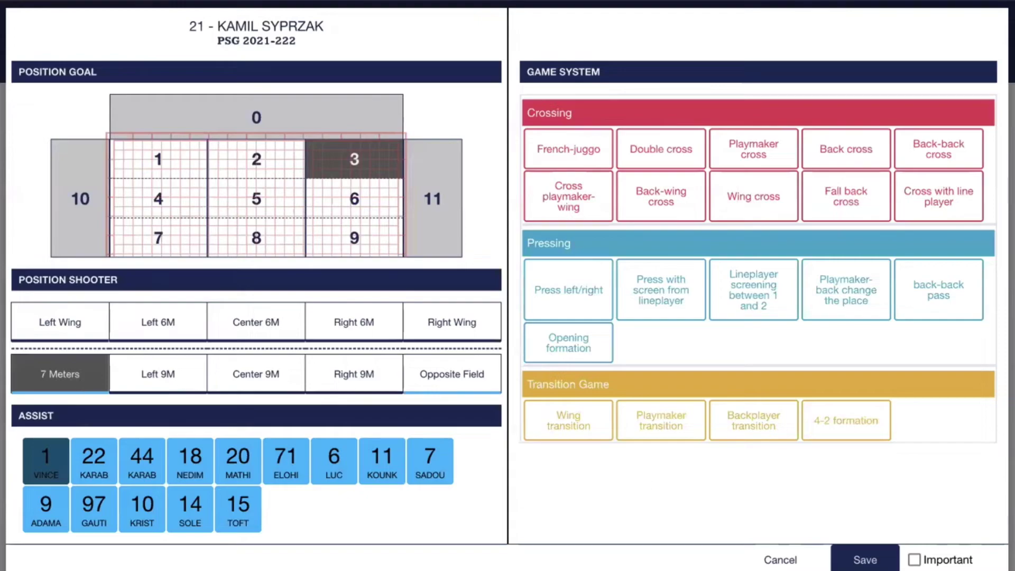
click(861, 560)
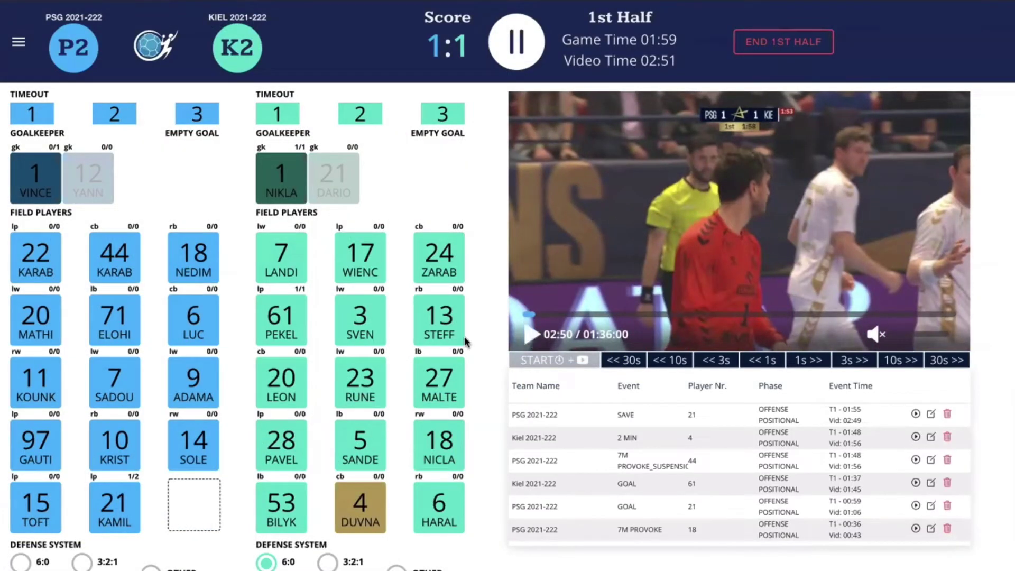
Replay recorded events from the event list, including Kiel number 4's 2 MIN, PSG number 21's goal and PSG number 18's 7M provoke
scroll(483, 384, down, 1)
scroll(483, 385, up, 1)
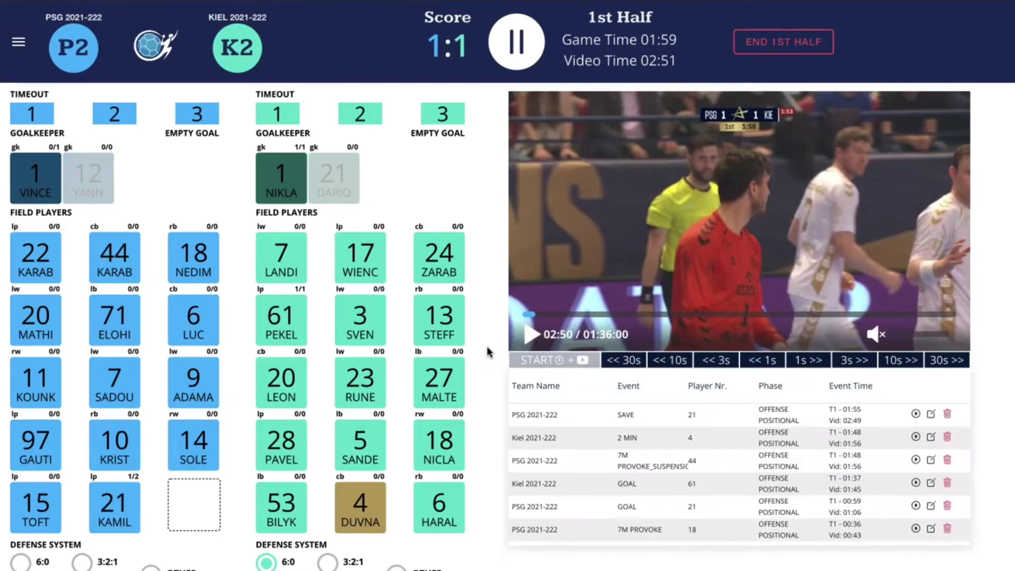
scroll(487, 351, down, 1)
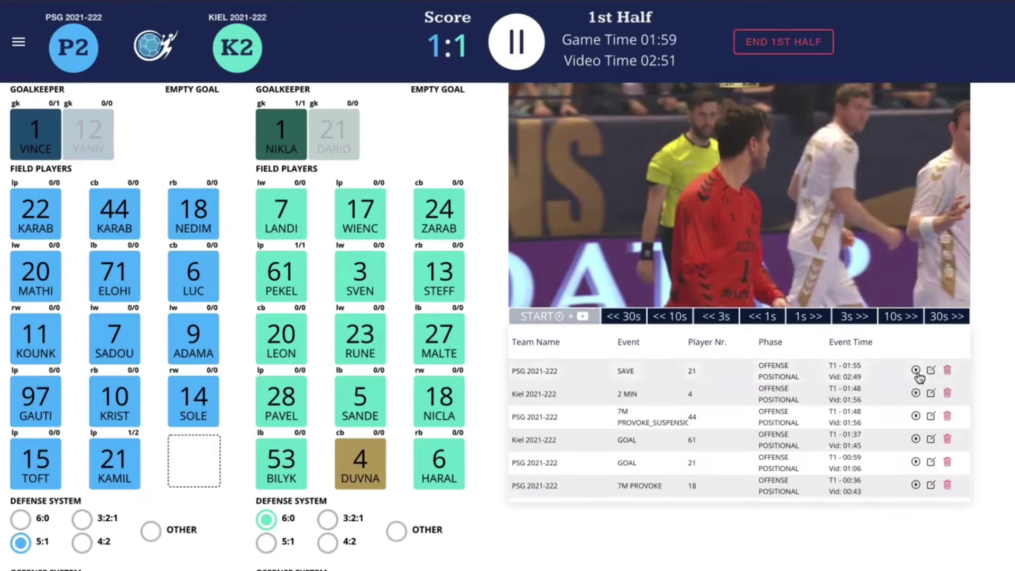
click(916, 394)
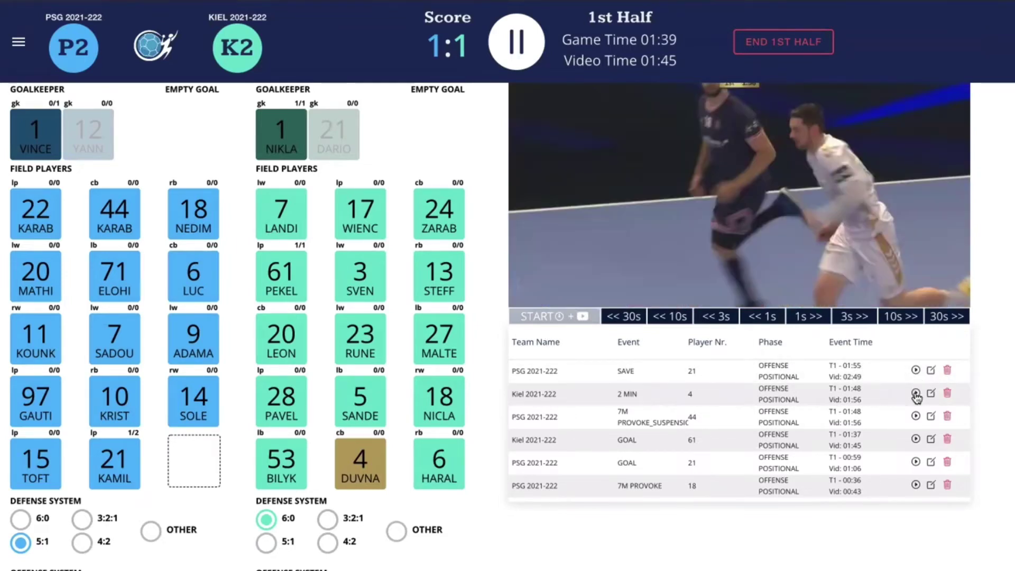
mouse_move(596, 288)
click(526, 292)
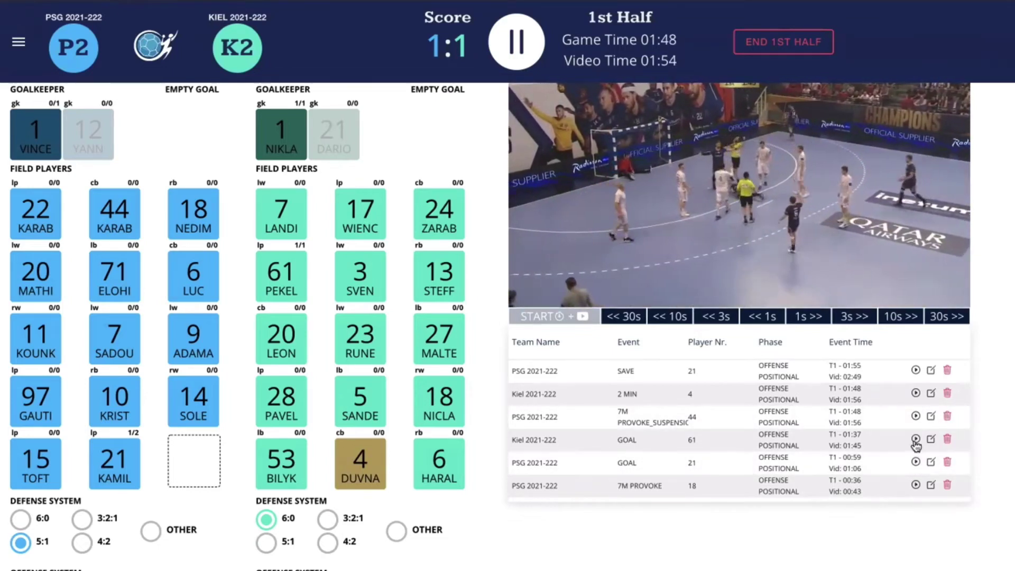
click(917, 463)
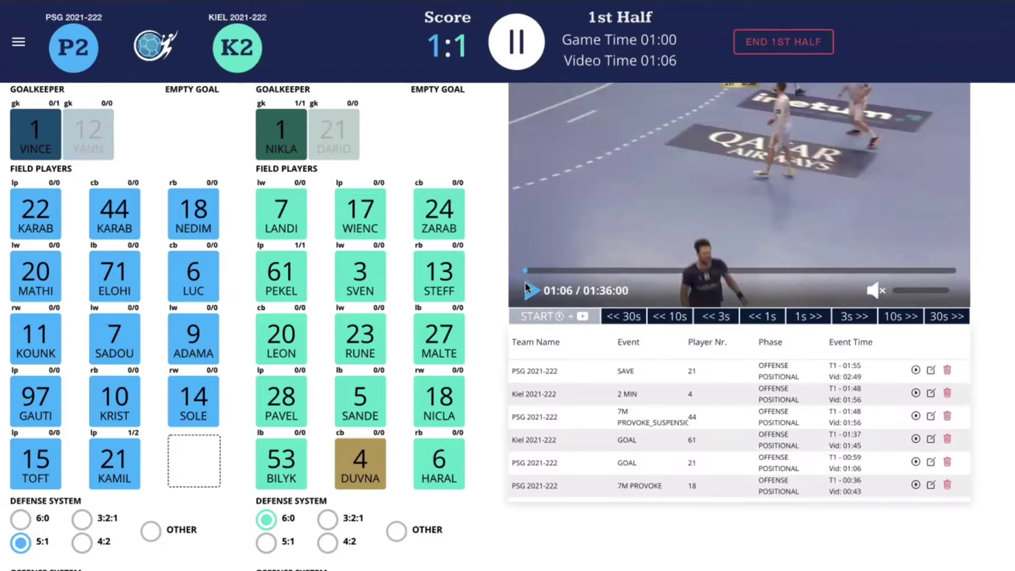
scroll(735, 415, up, 1)
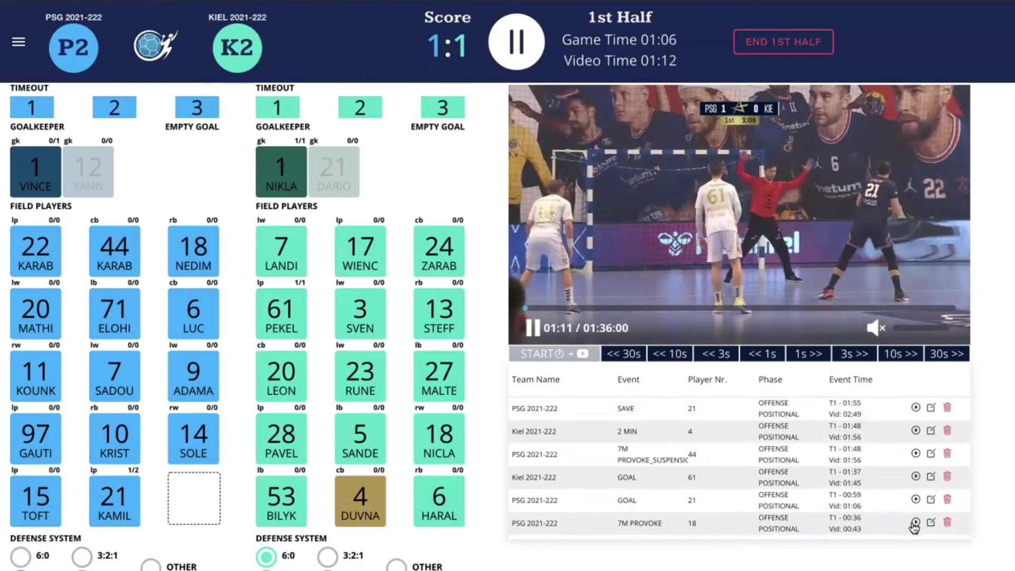
click(915, 522)
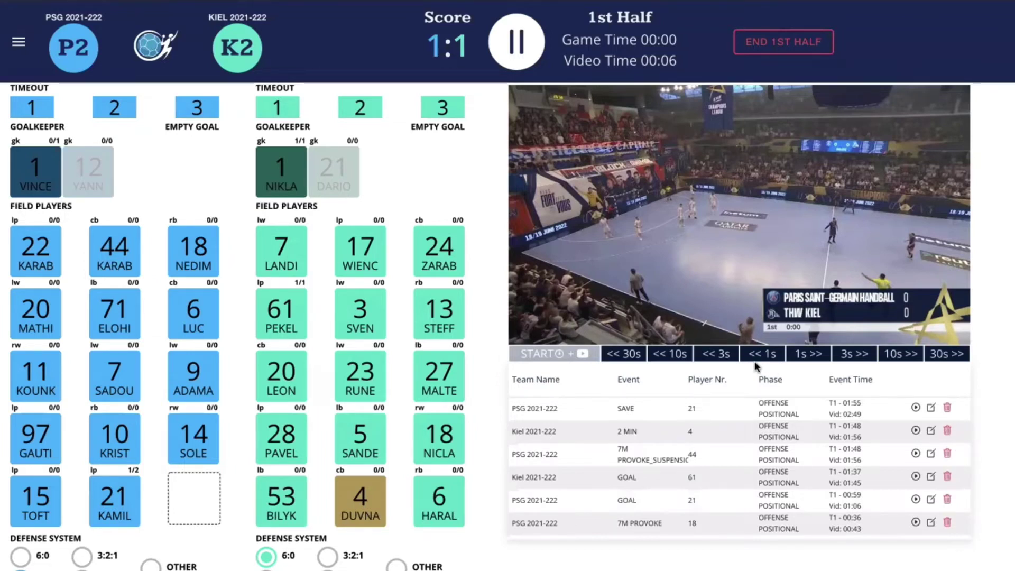
mouse_move(666, 285)
scroll(490, 304, down, 1)
scroll(489, 304, up, 1)
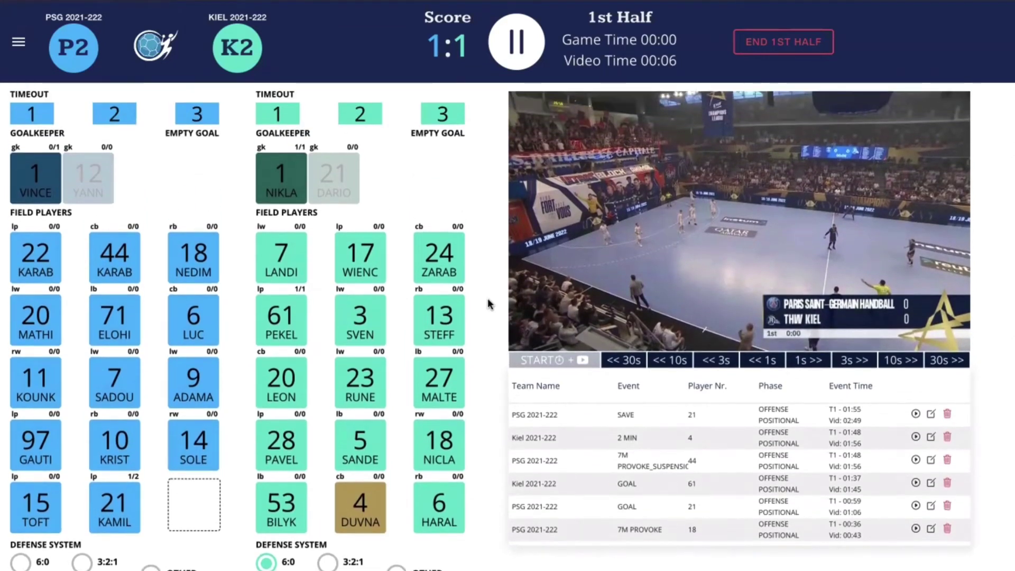
End the 1st half and the PSG versus Kiel game
mouse_move(768, 102)
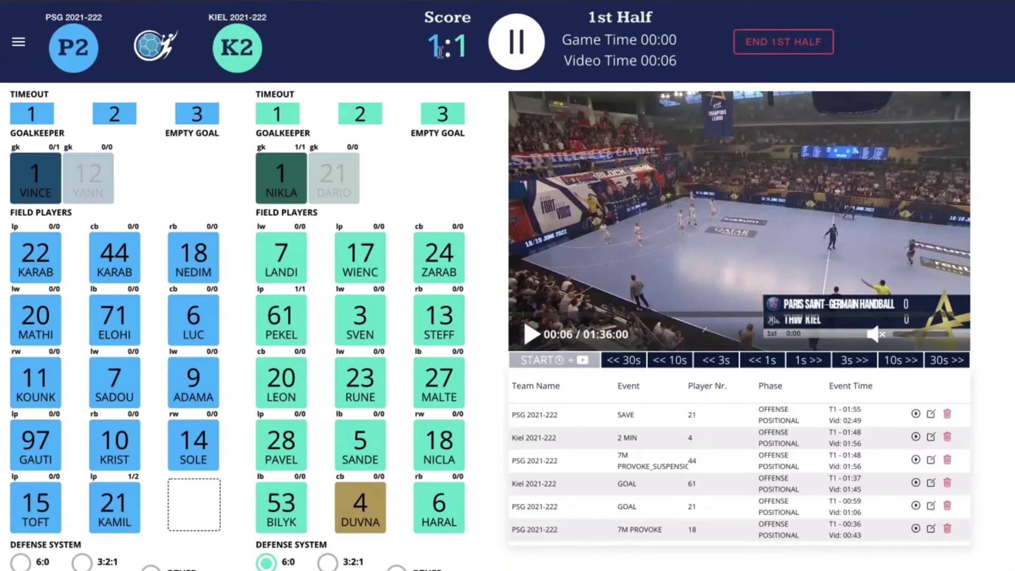
click(762, 43)
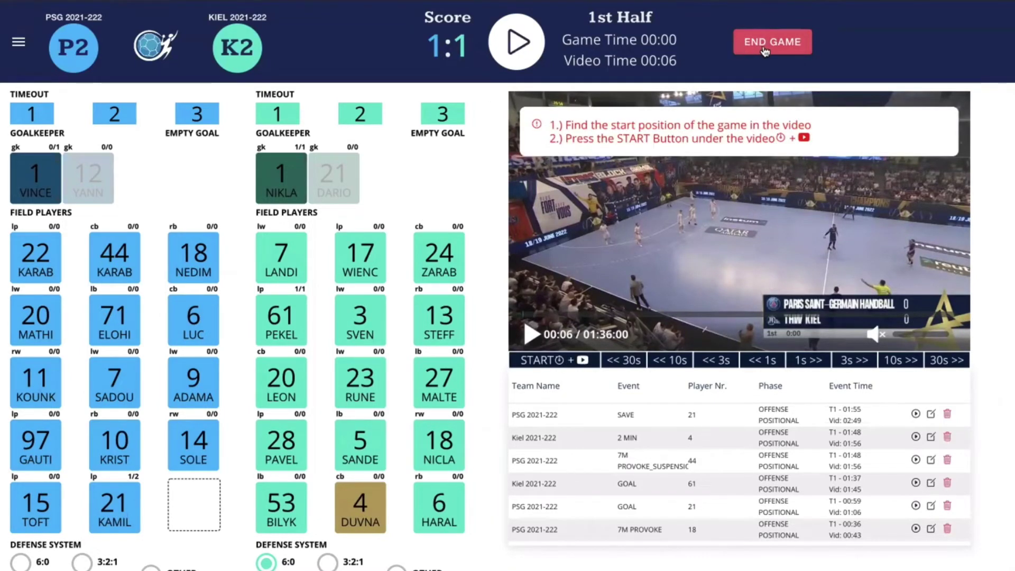
click(765, 49)
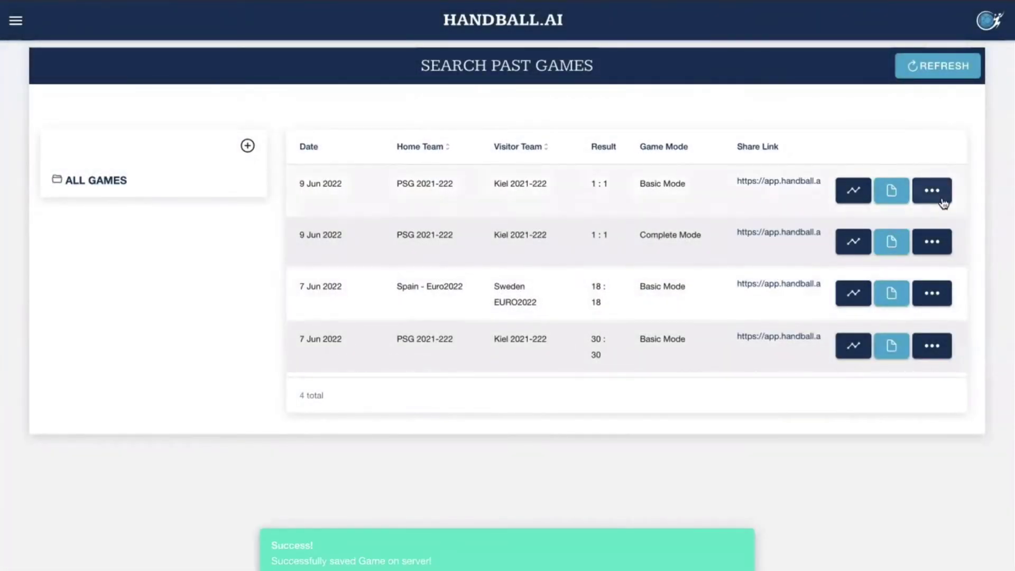
Delete the 9 Jun 2022 Complete Mode game from the past games and show the options of the 9 Jun 2022 Basic Mode game
click(935, 239)
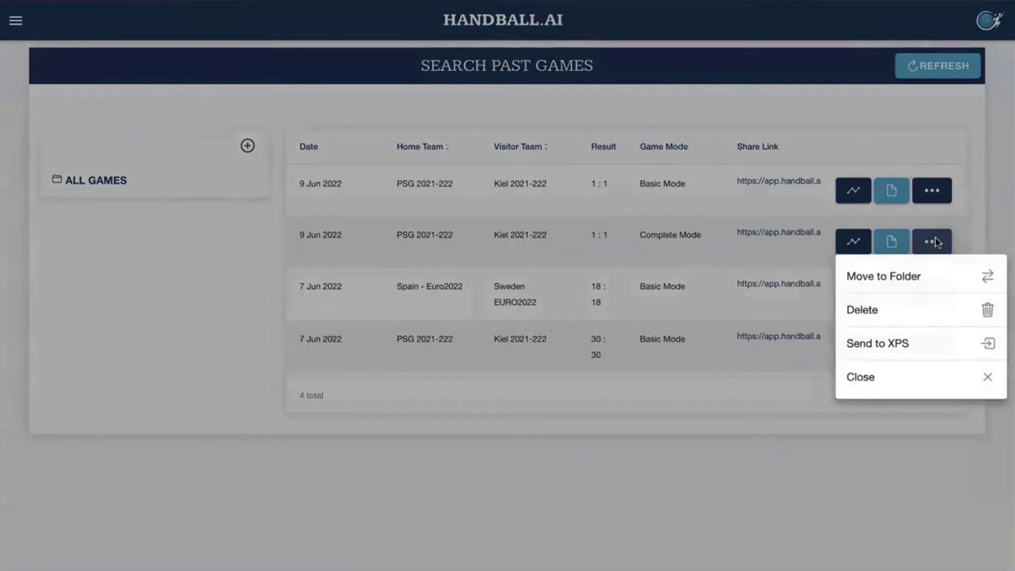
click(888, 312)
click(561, 329)
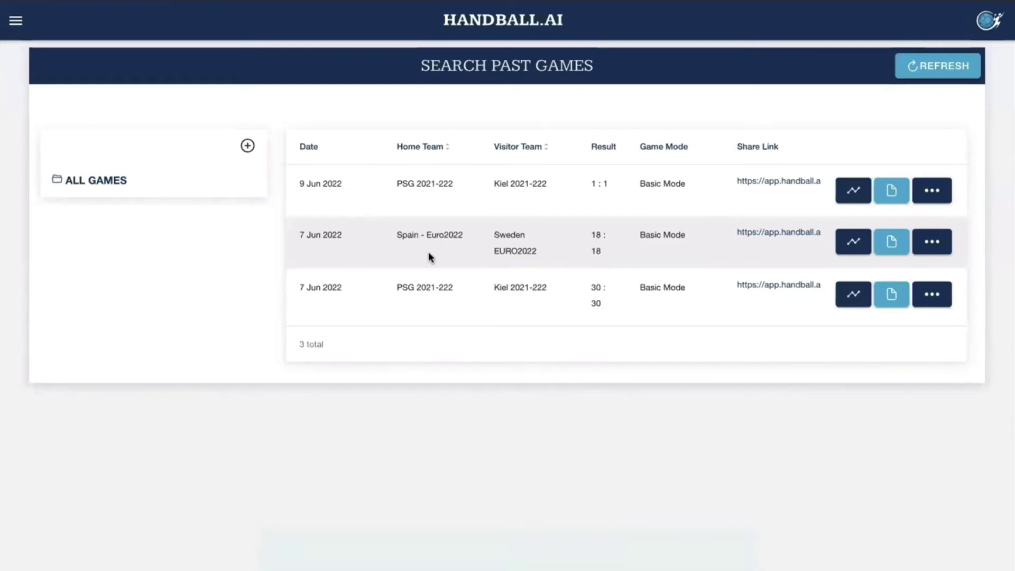
click(933, 193)
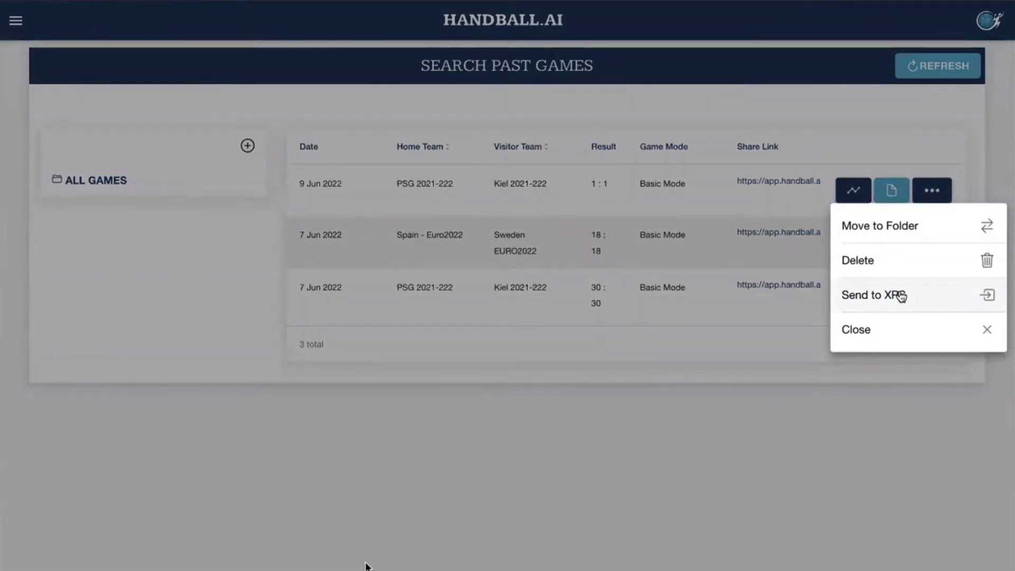
Send everyone the chat message "If anyone has questions, please write them here" and bring up the organizations list in Handball.ai
key(super+shift+h)
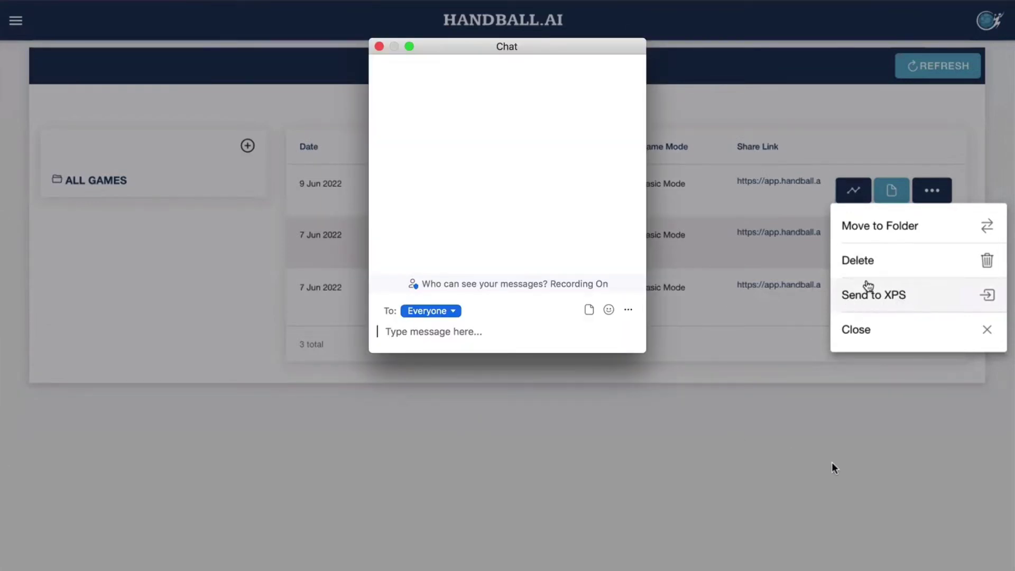
text(If anyo)
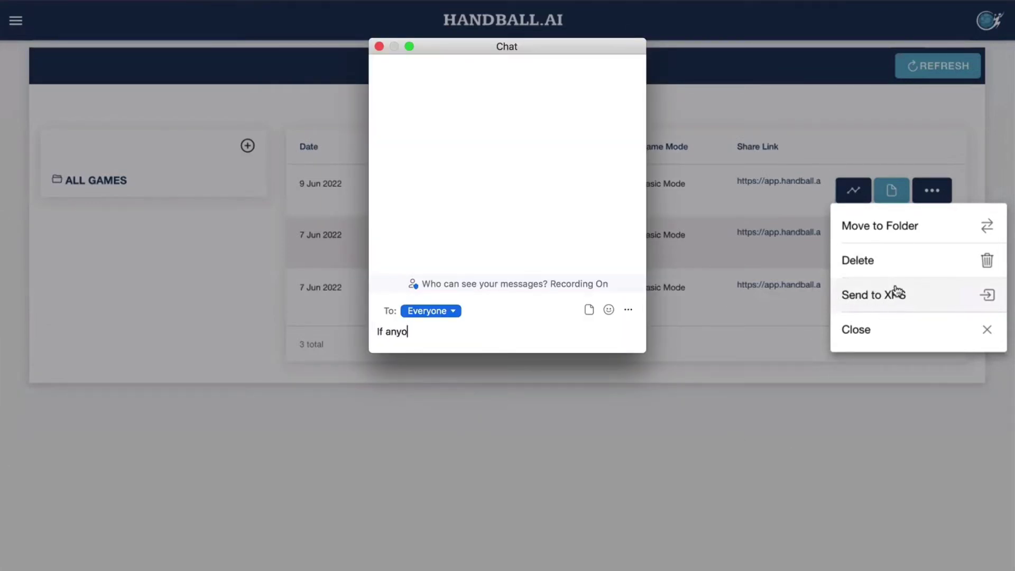
text(ne has ques)
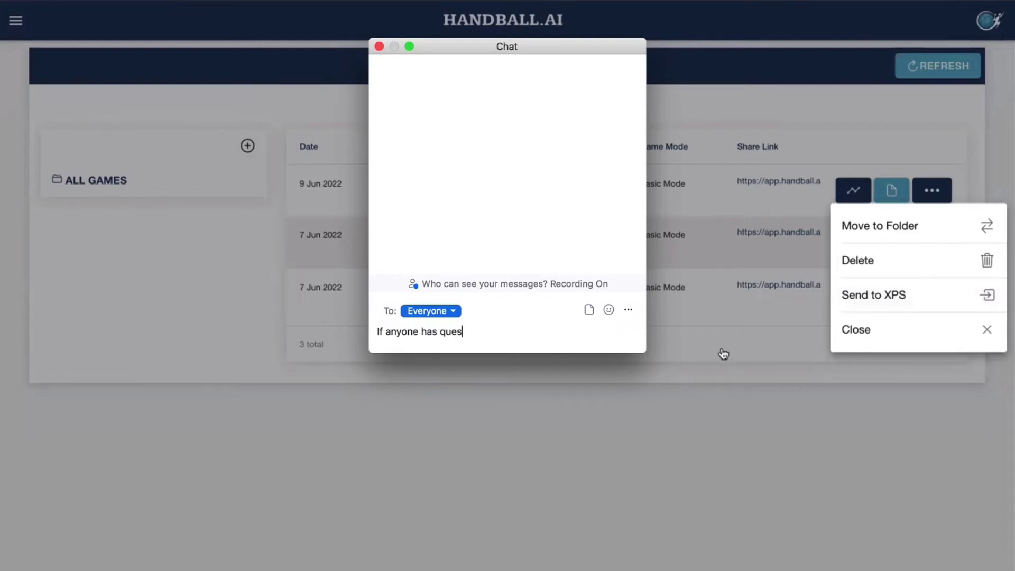
text(tions, please)
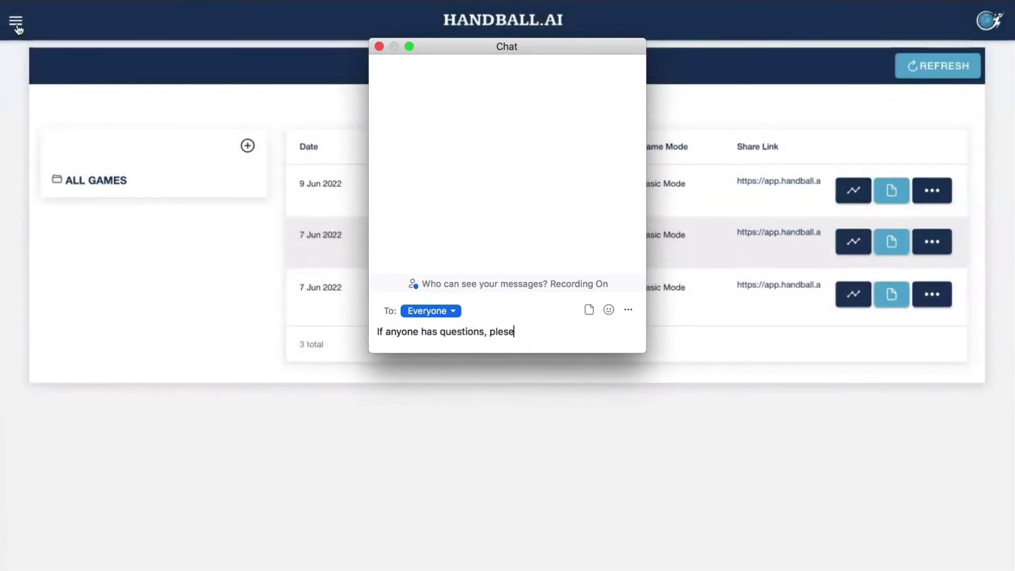
key(BackSpace)
key(BackSpace)
click(16, 22)
text(ase wr)
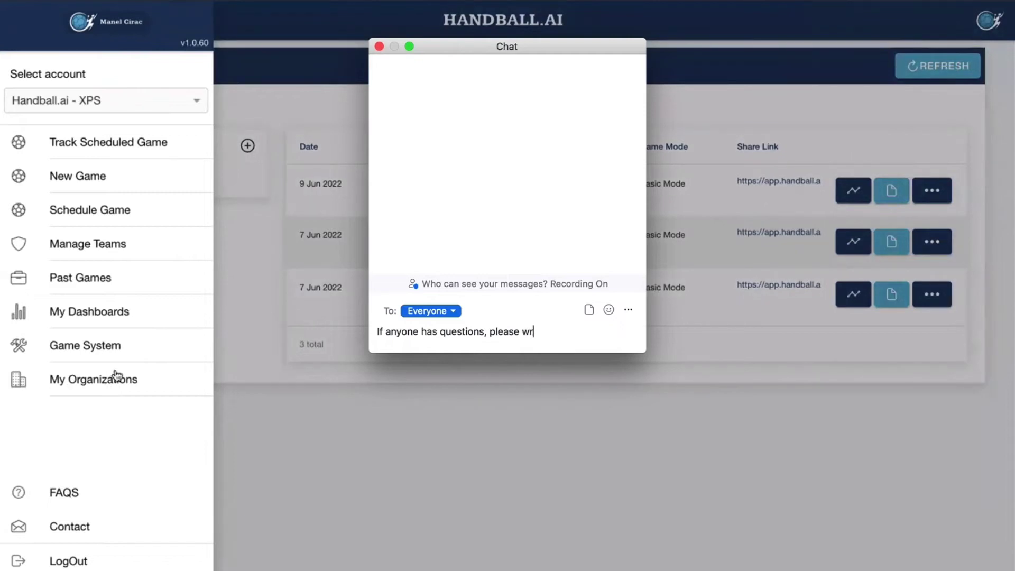
text(here)
click(121, 377)
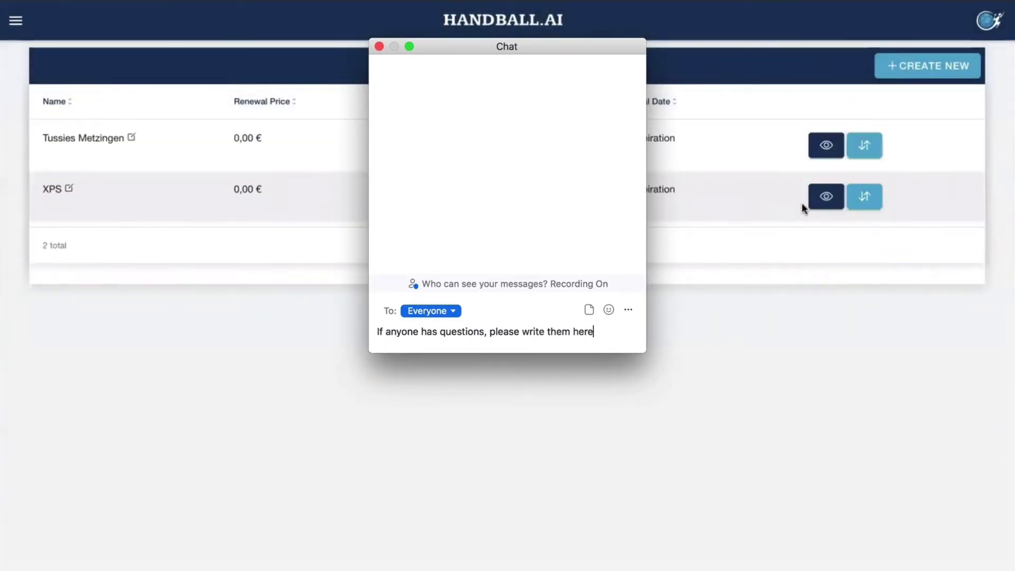
key(Return)
View the accounts of the XPS organization, return to the organizations list and move the chat window out of the way
click(827, 197)
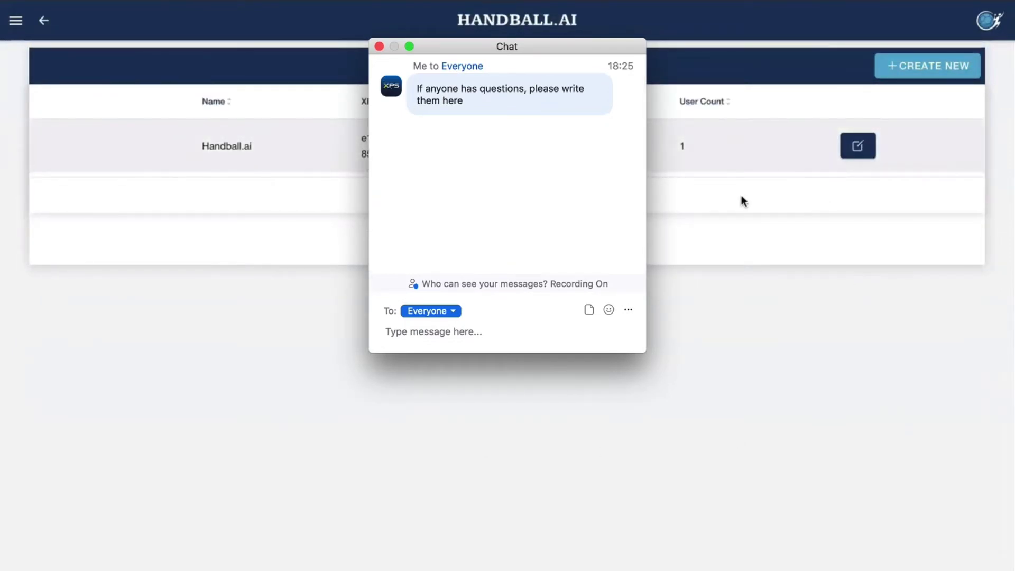
key(super+bracketleft)
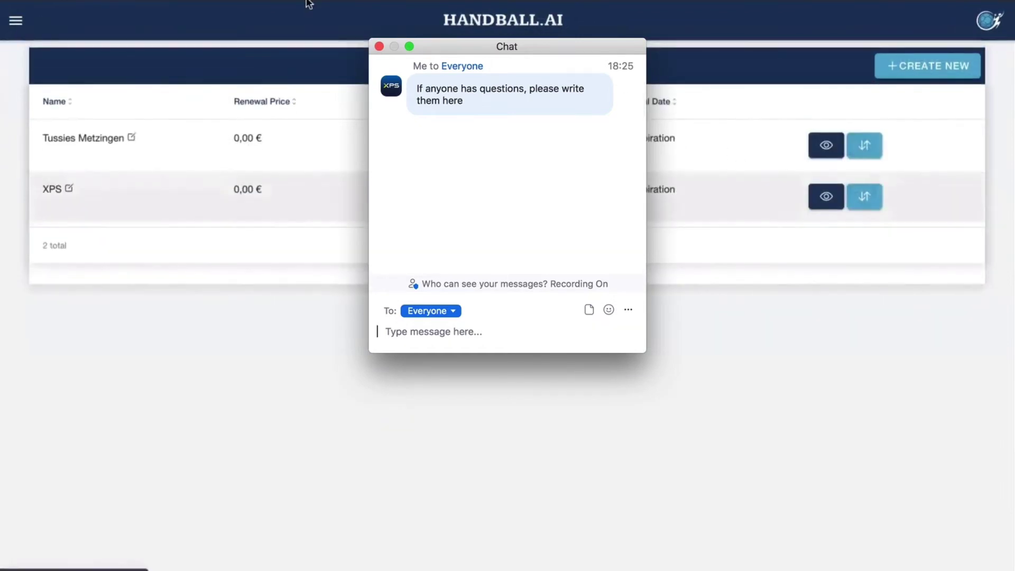
drag(474, 46, 0, 38)
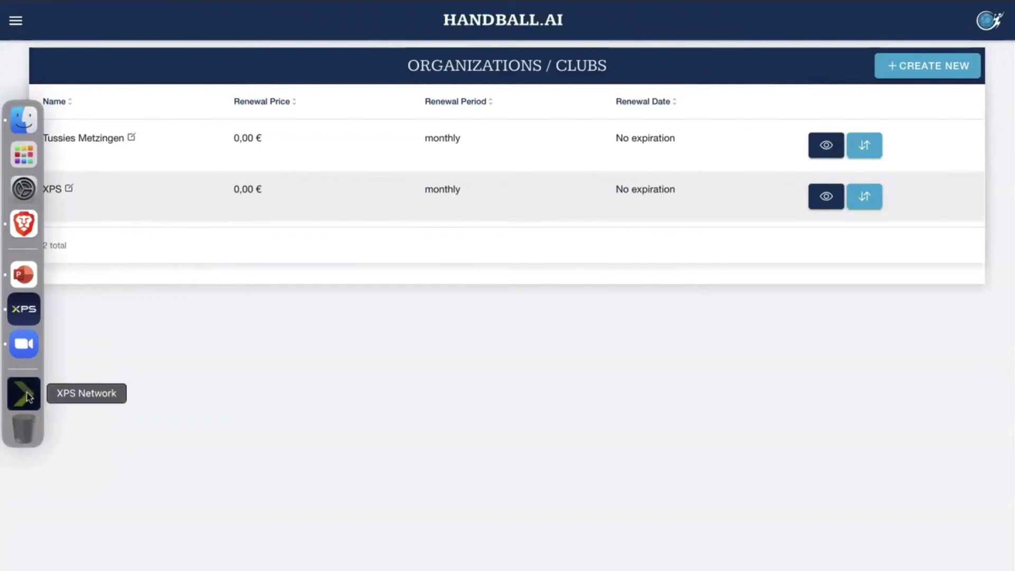
Switch to XPS Network, view the handball.ai token dialog in its general settings, and return to Handball.ai in Brave Browser
click(25, 393)
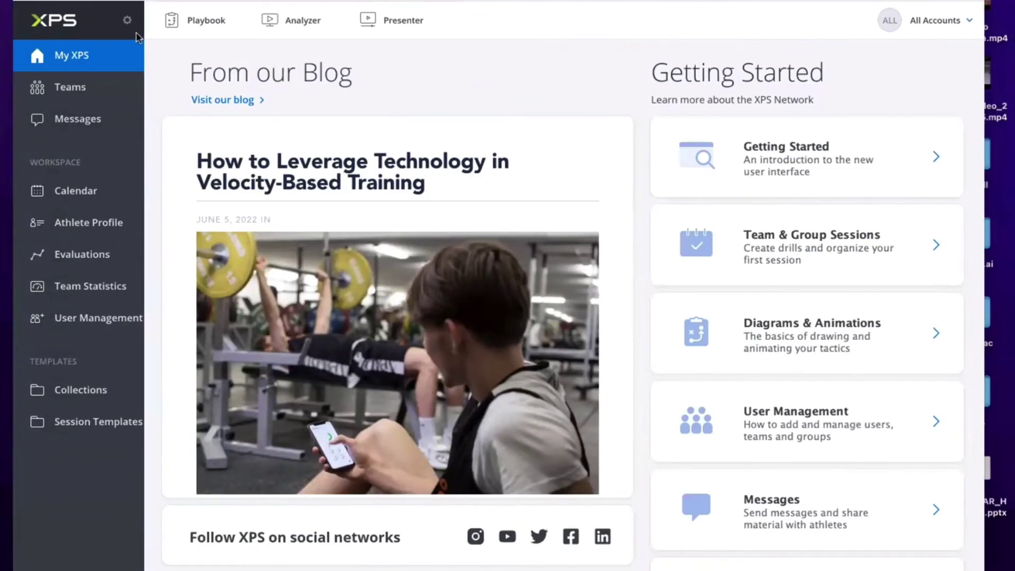
click(128, 23)
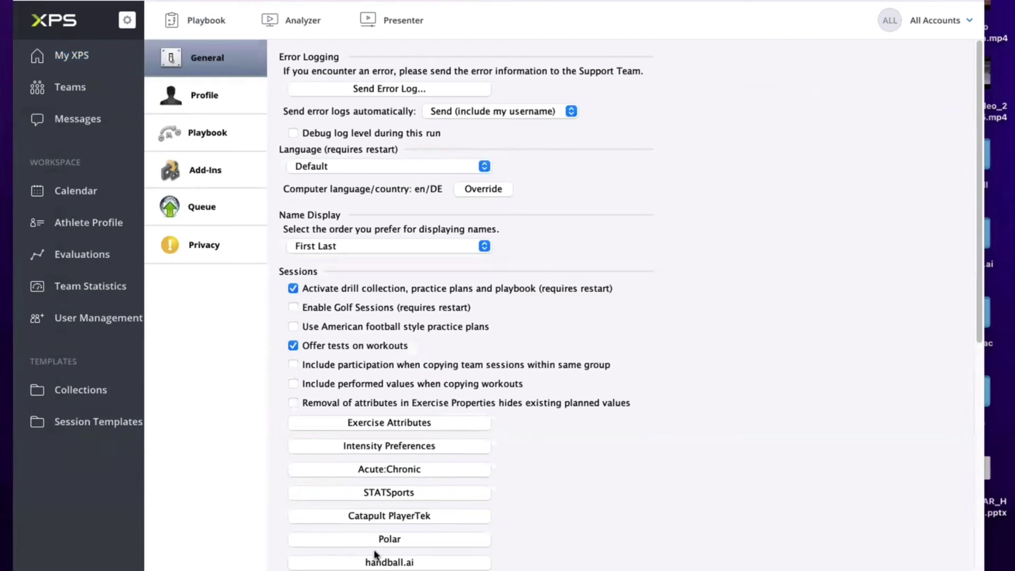
click(393, 562)
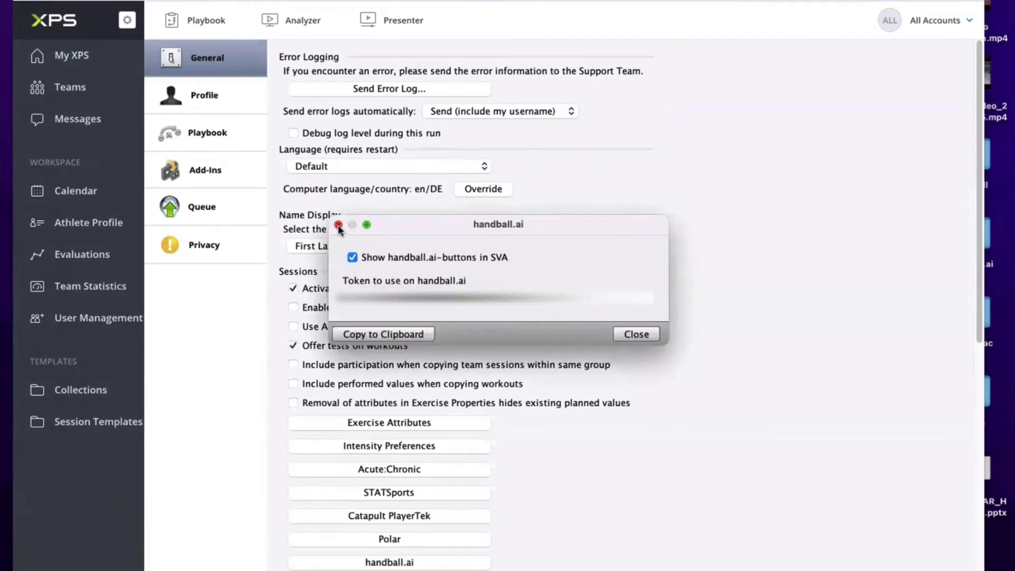
click(339, 226)
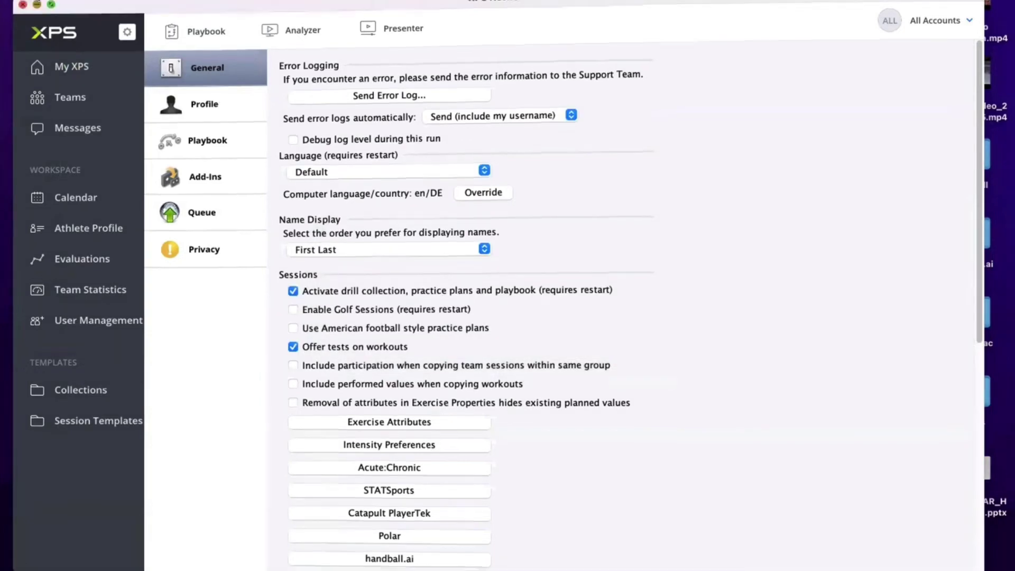
key(super+q)
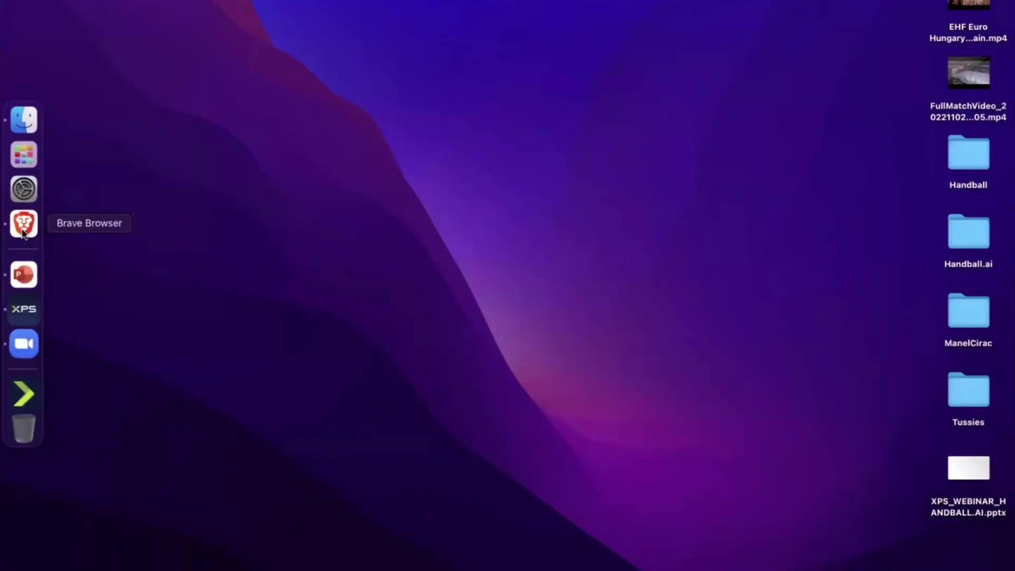
click(23, 224)
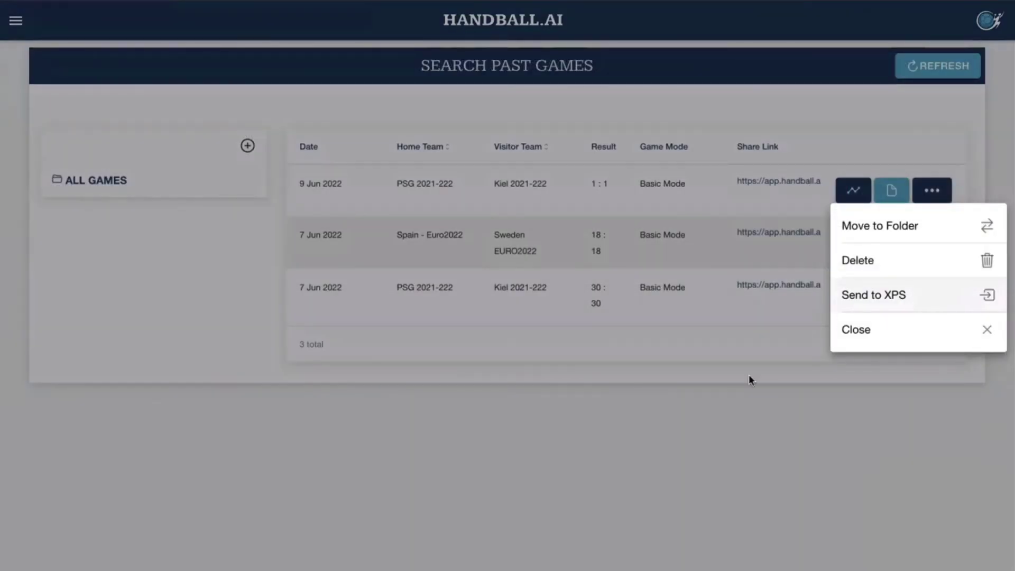
Send the 9 Jun 2022 Basic Mode game between PSG 2021-222 and Kiel 2021-222 to XPS
click(749, 375)
click(932, 191)
click(895, 306)
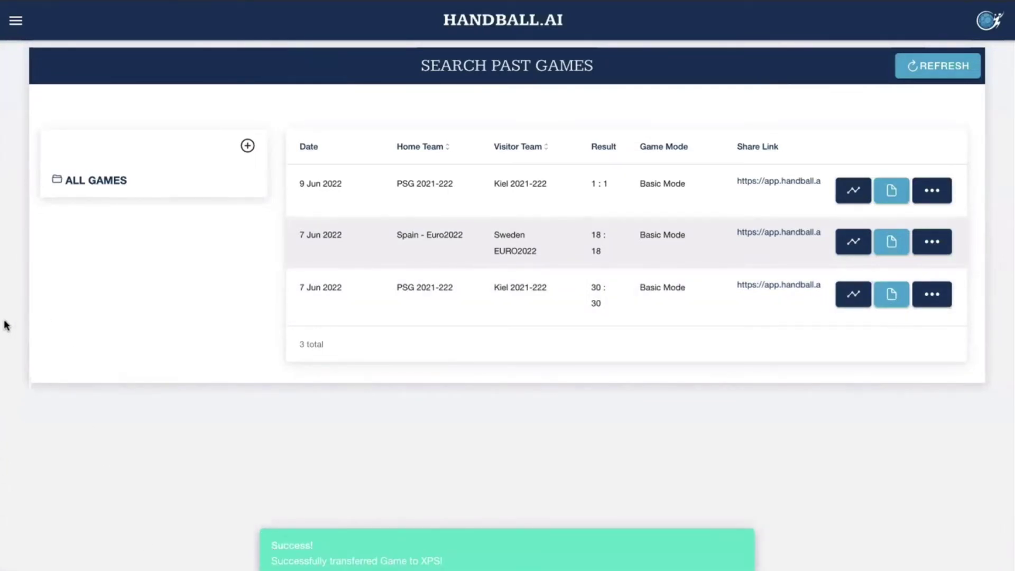
Switch to XPS Network, open the Video Analyzer's Game Navigator and expand the Handball.ai folder
click(21, 311)
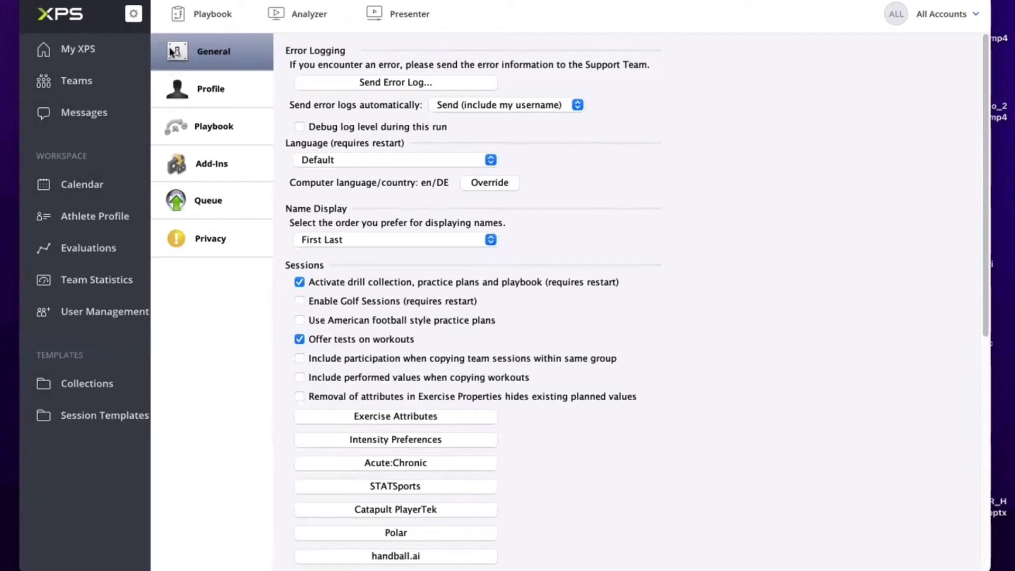
click(308, 14)
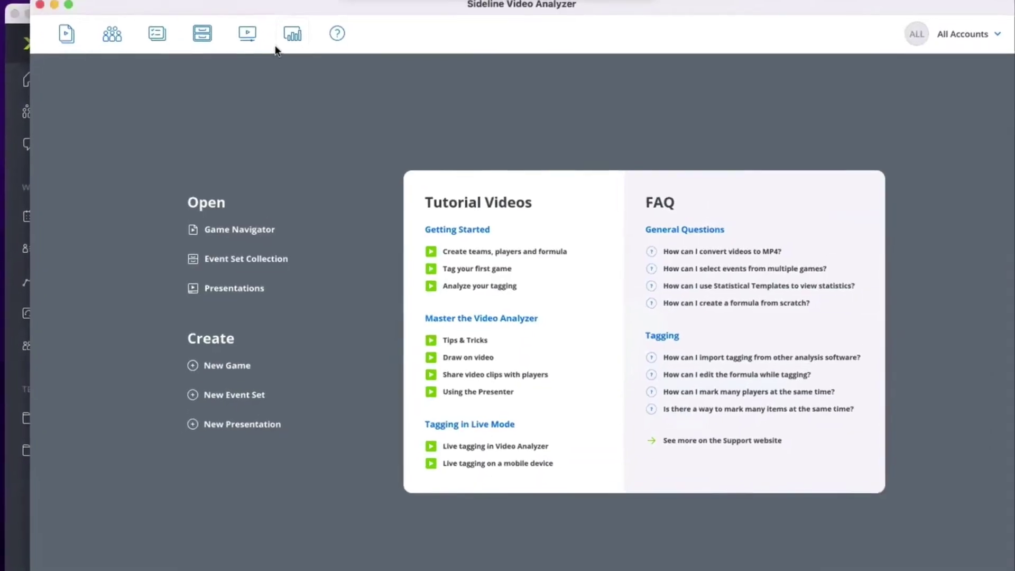
click(62, 44)
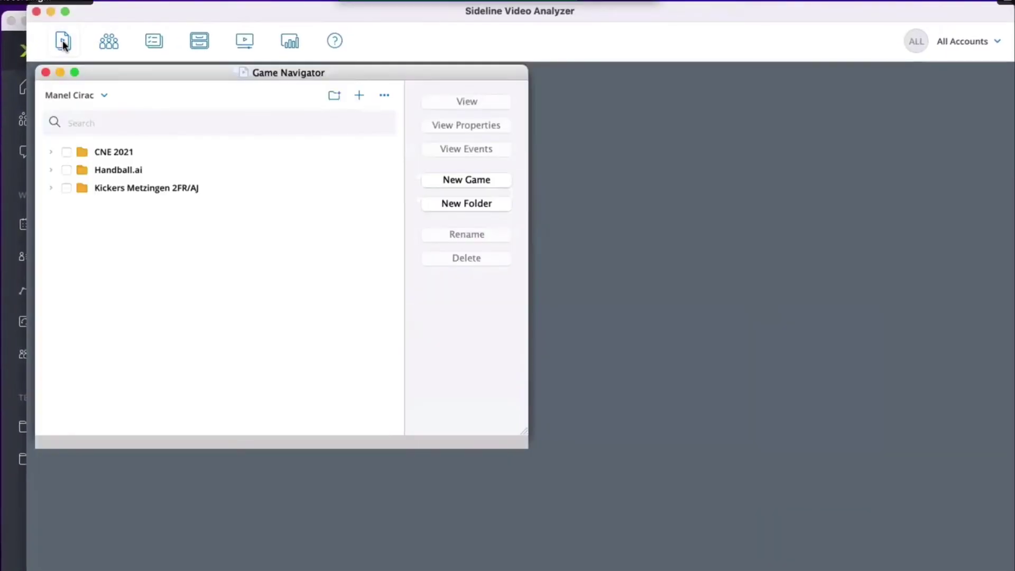
click(50, 171)
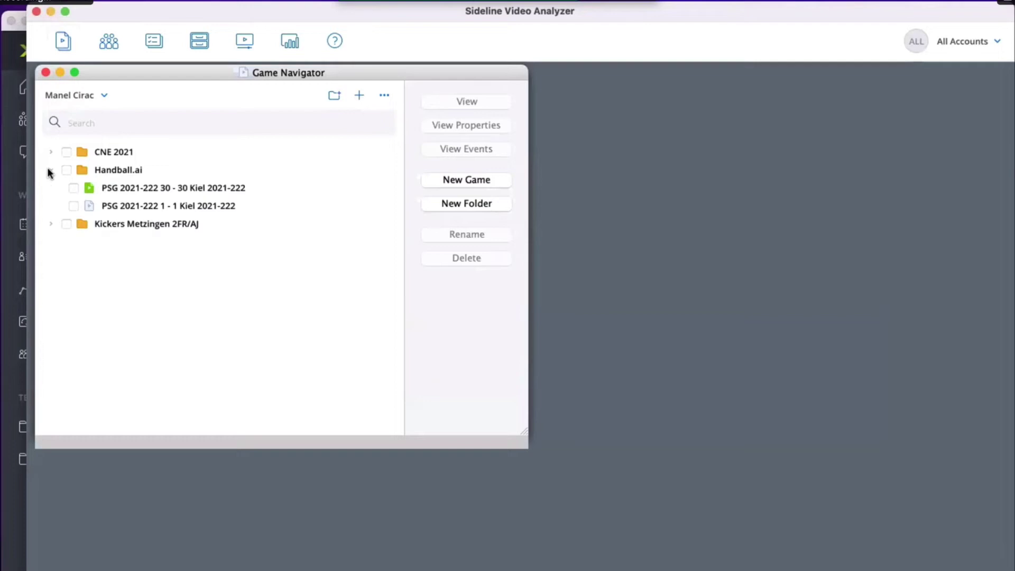
Open the PSG 1 - 1 Kiel game, create a new athlete for PSG player number 7 and accept the player matching with compact events
double_click(154, 205)
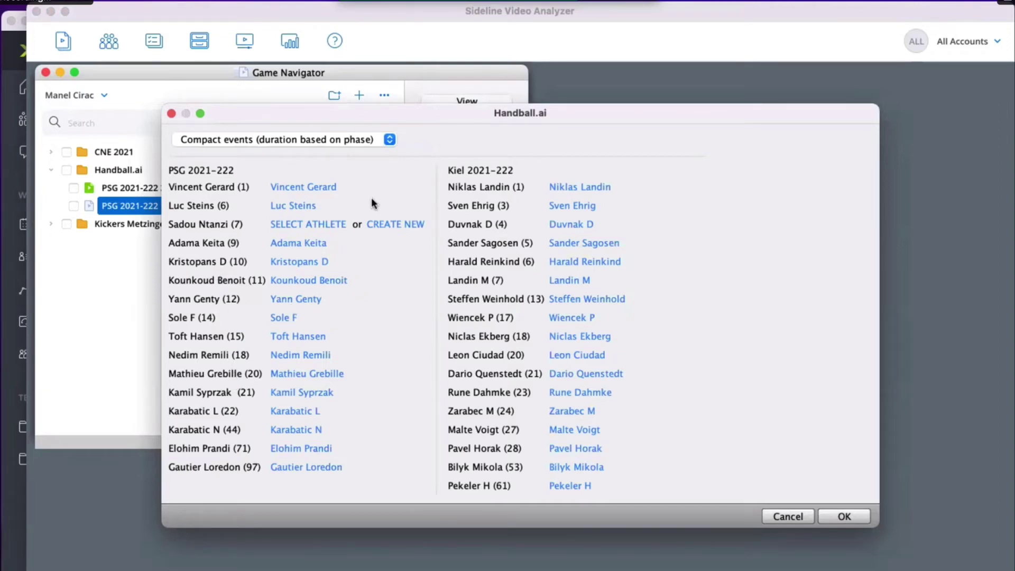
click(385, 227)
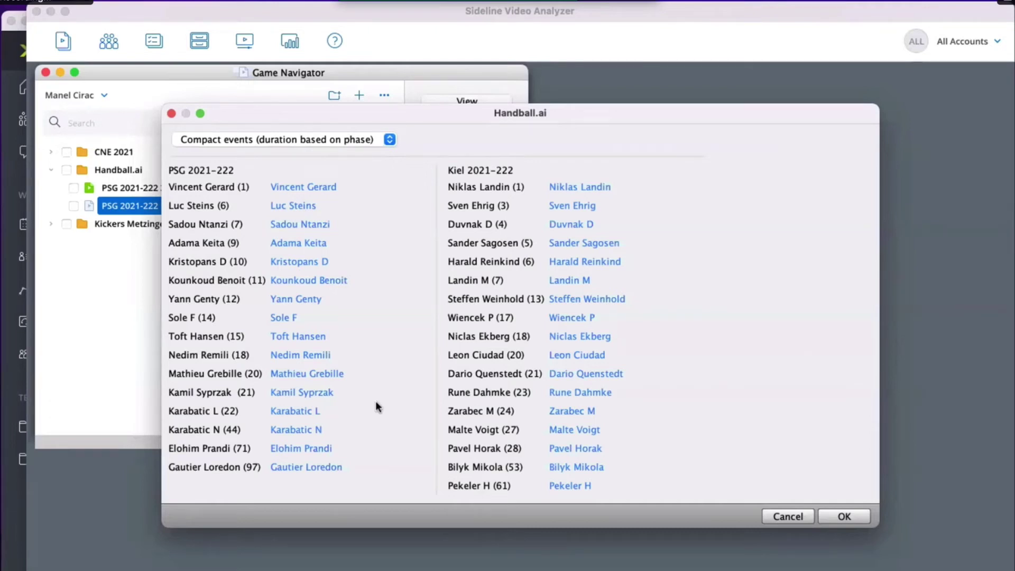
click(821, 516)
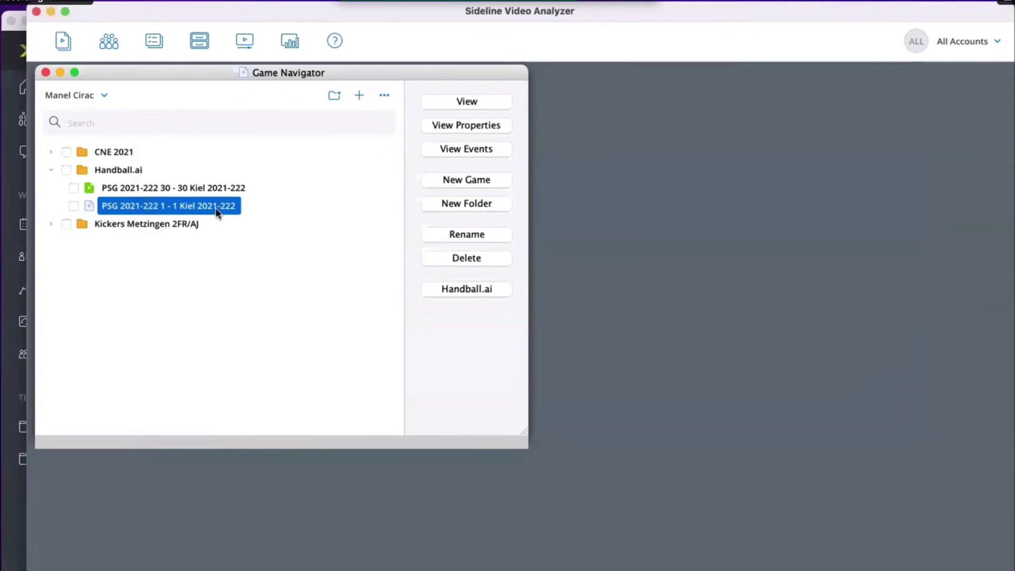
View the event set of the PSG 1 - 1 Kiel game, close it and widen the Game Navigator window
click(444, 150)
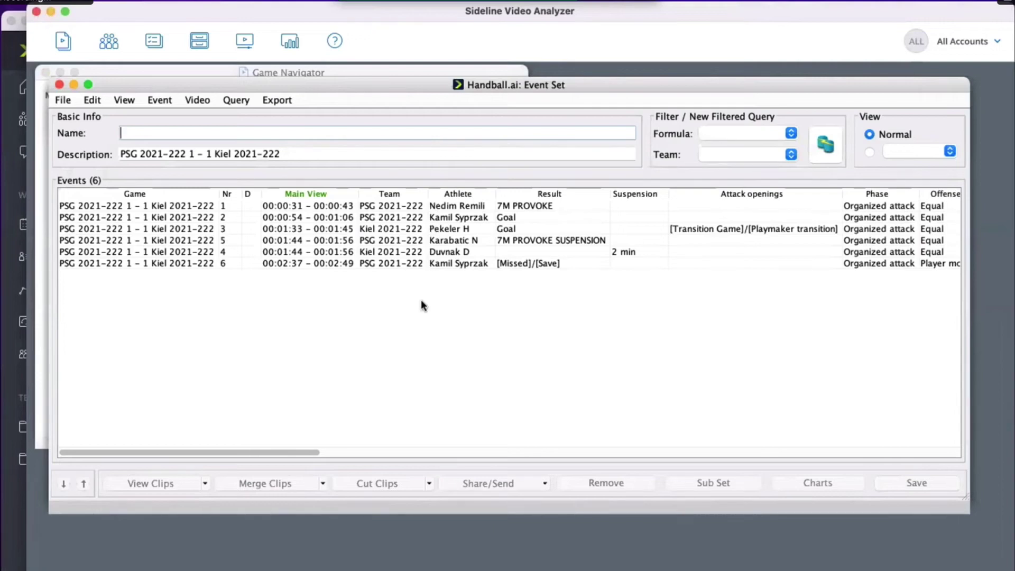
click(59, 85)
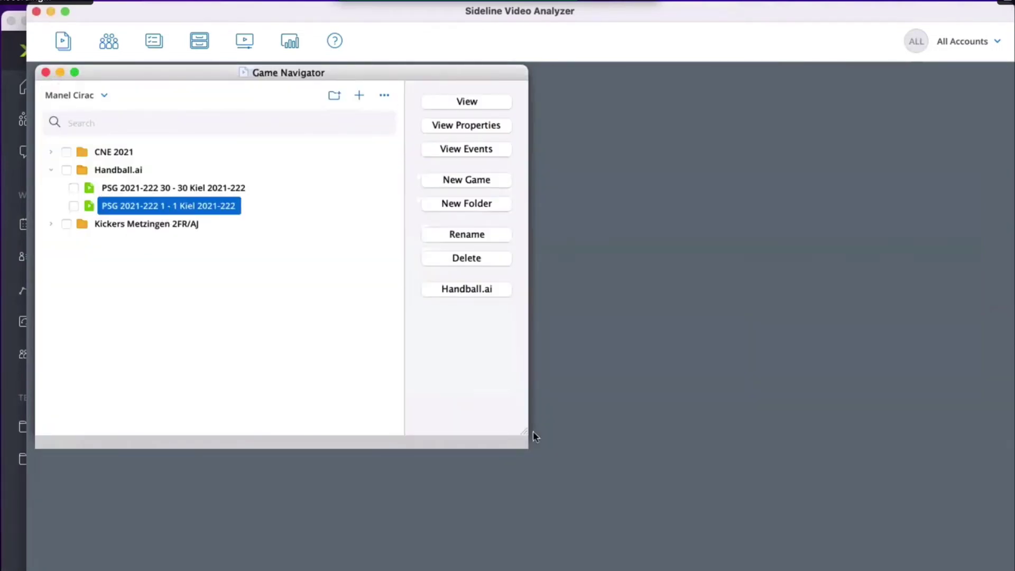
drag(523, 432, 656, 430)
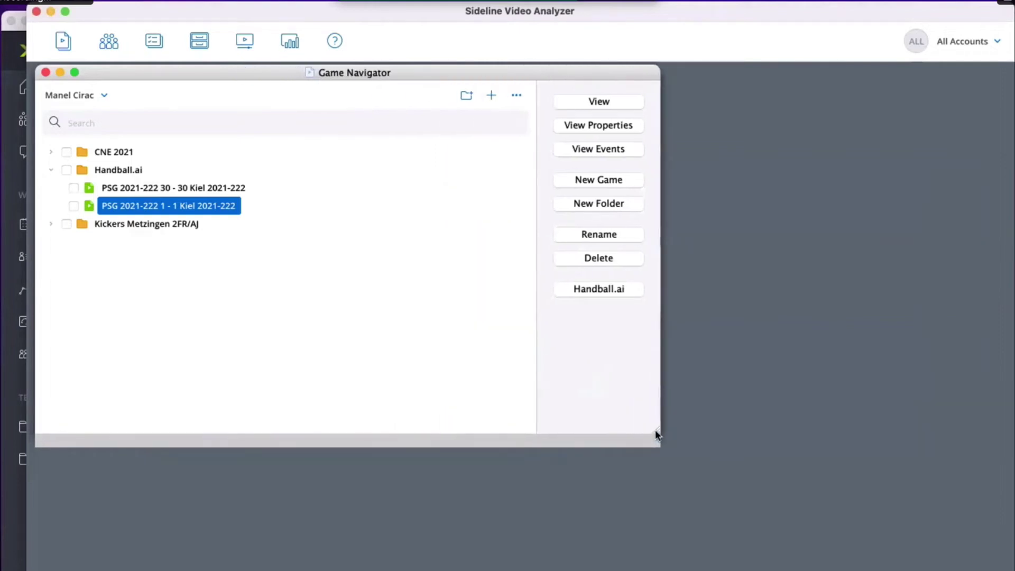
Open the PSG 30 - 30 Kiel game with its video, mute the sound and play event clips such as 24 and 34
click(207, 189)
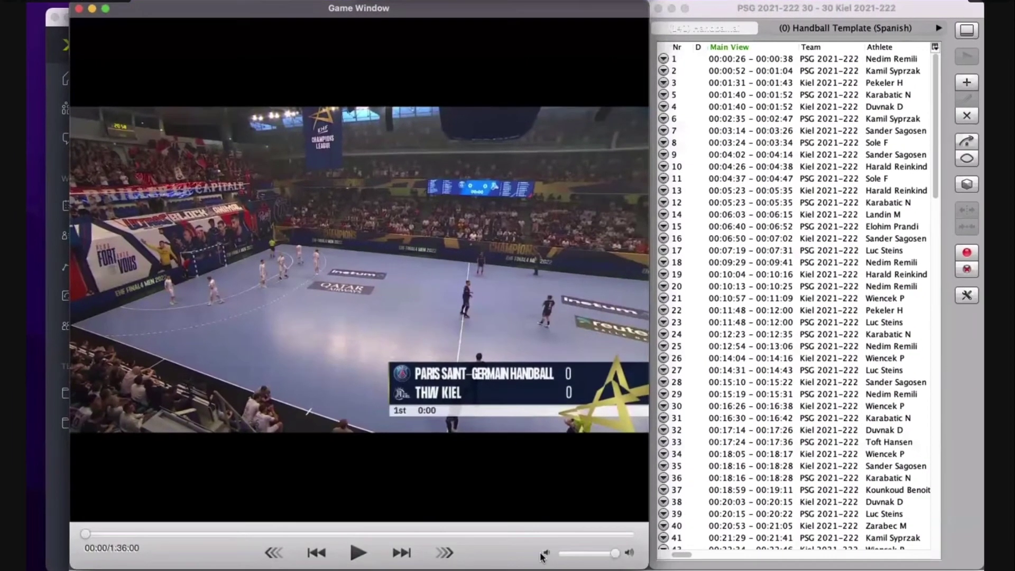
click(545, 553)
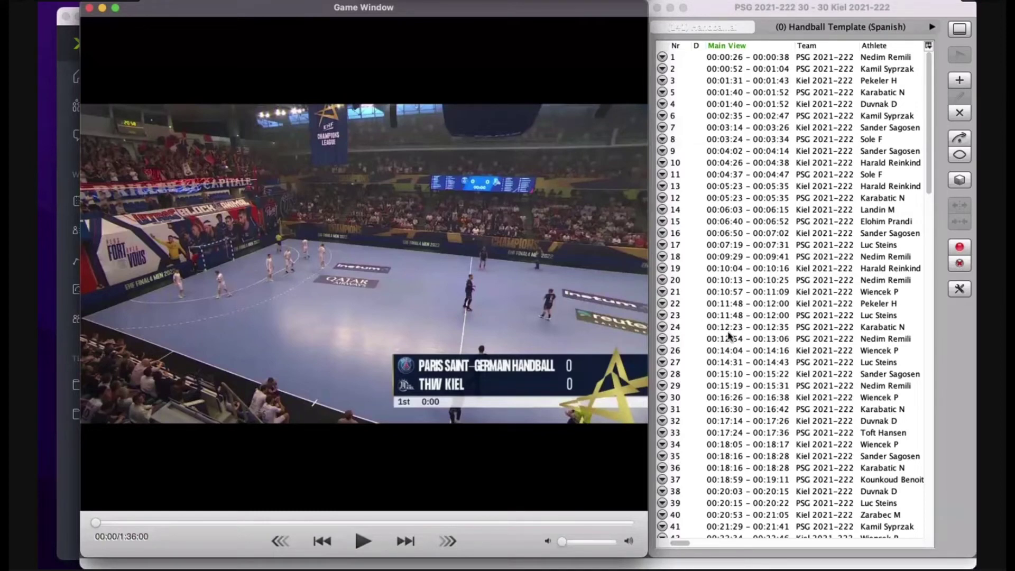
click(734, 329)
click(734, 329)
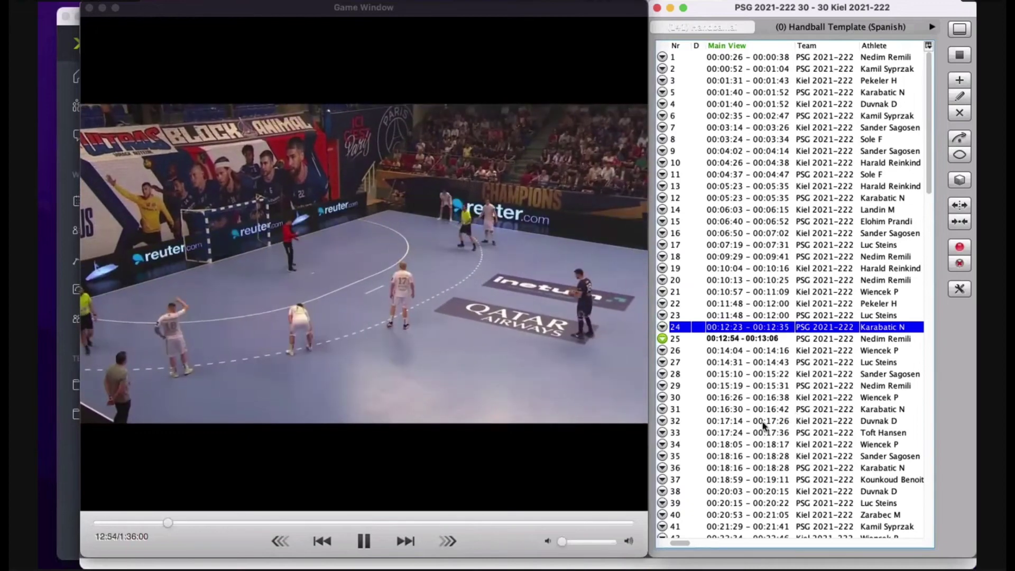
click(746, 446)
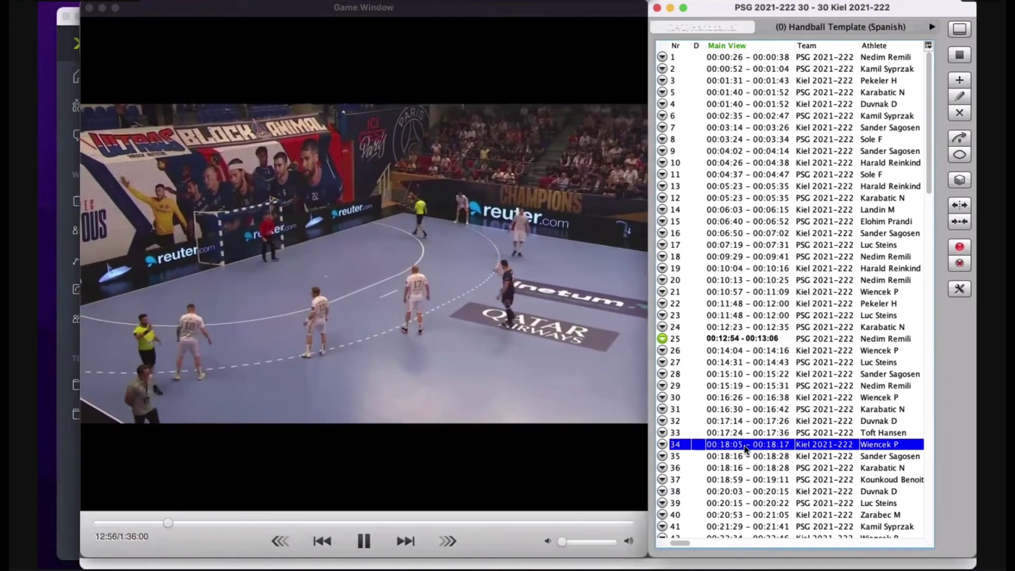
double_click(746, 448)
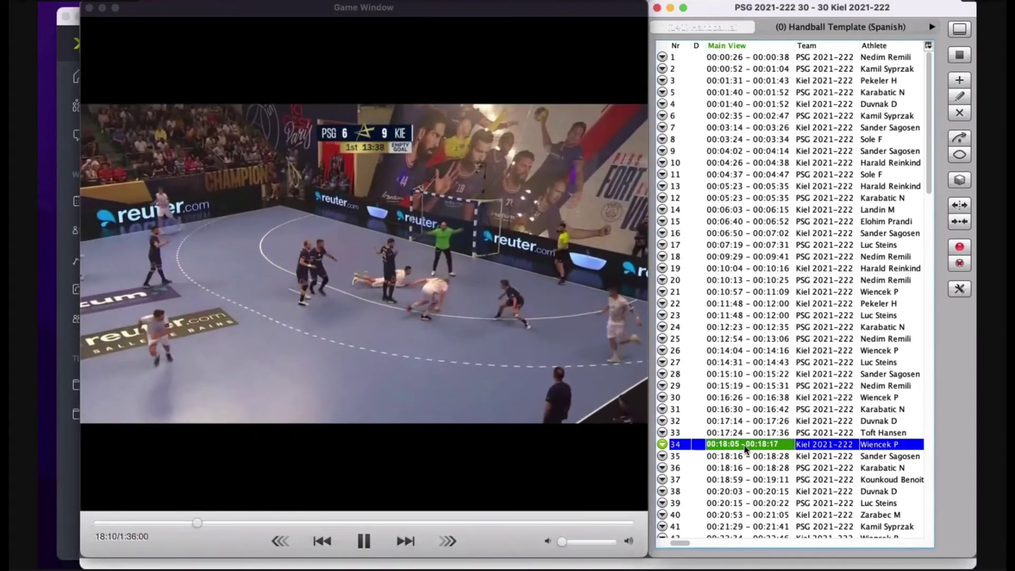
click(740, 504)
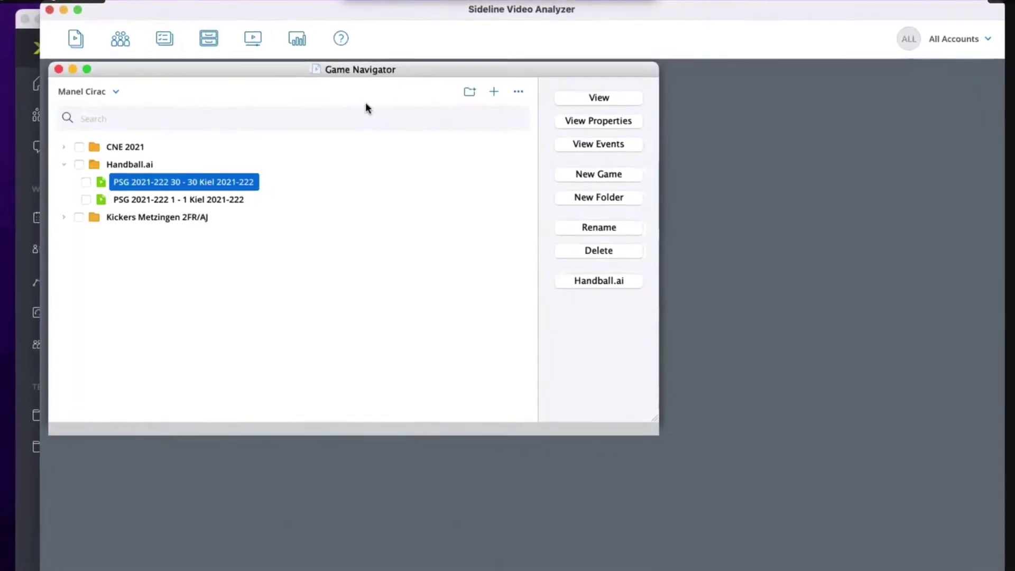
Bring up the event set of the PSG 30 - 30 Kiel game from the Game Navigator
click(410, 163)
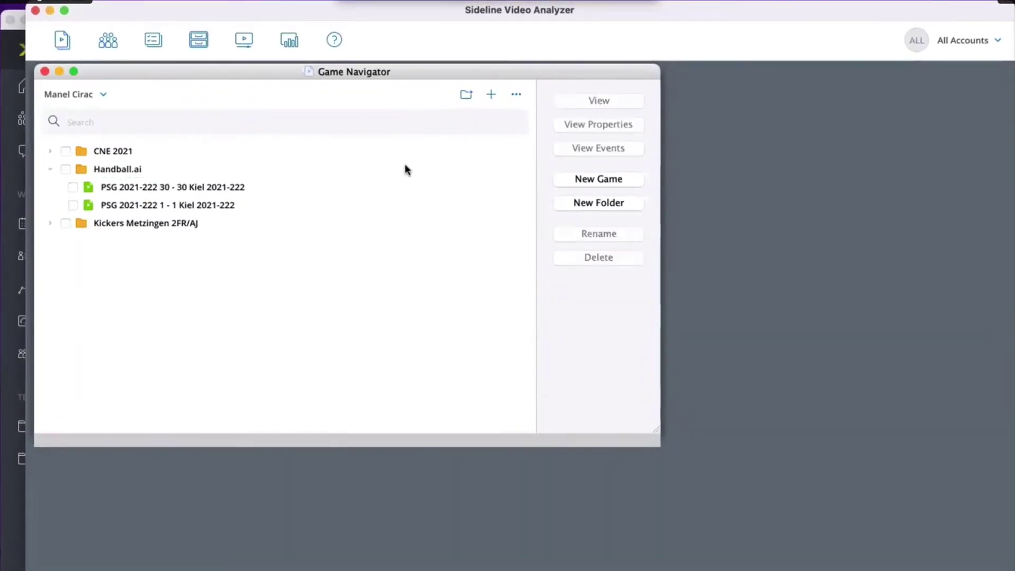
click(231, 184)
click(595, 149)
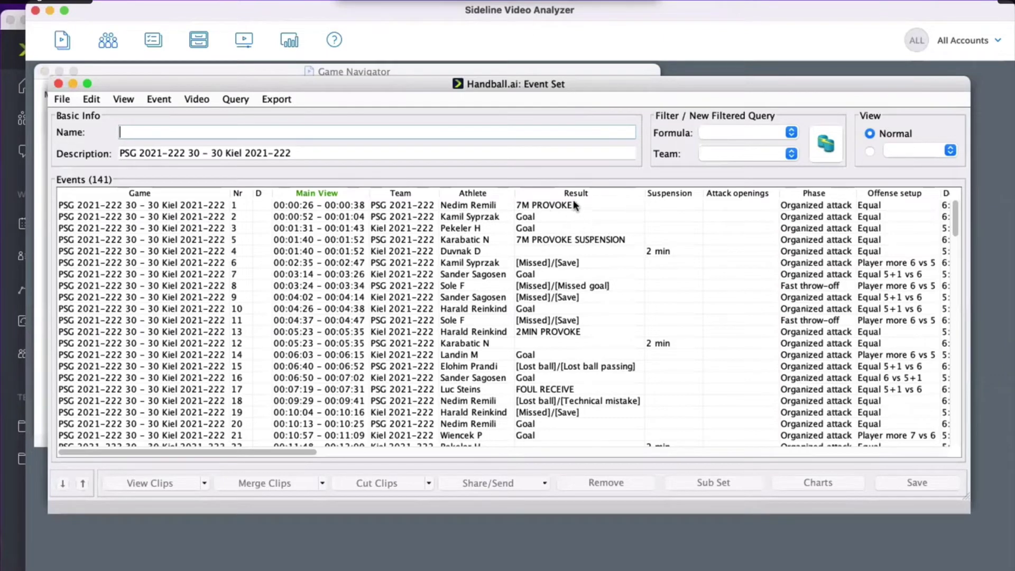
Run a new filtered query on the event set for events whose offense player is Luc Steins
click(826, 145)
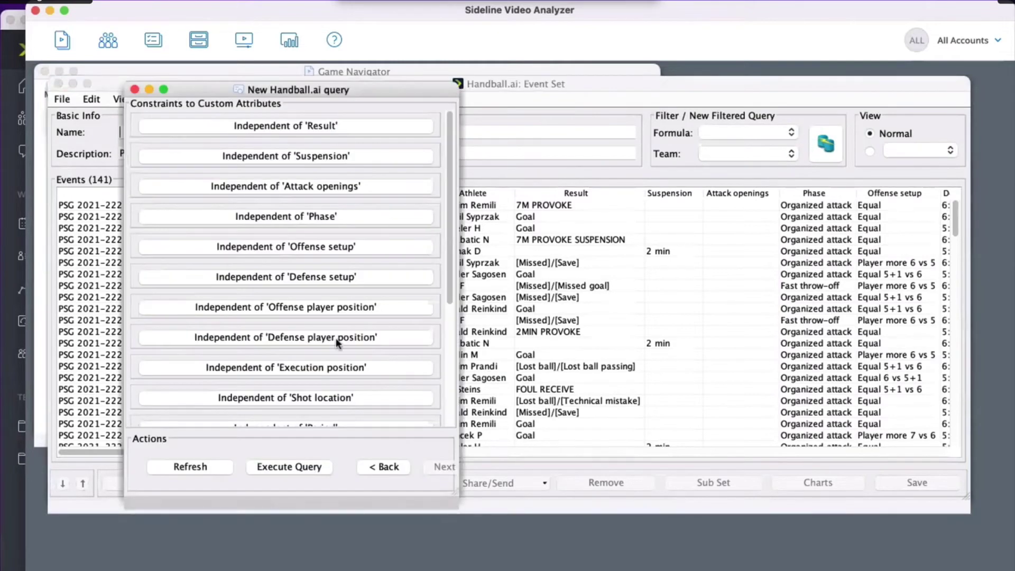
scroll(337, 342, down, 2)
scroll(337, 343, down, 5)
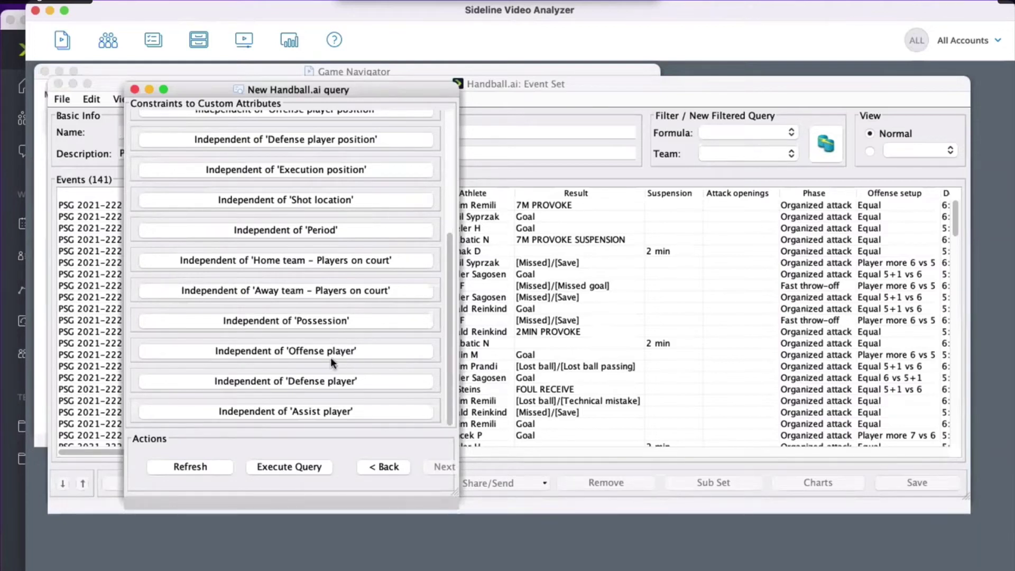
click(335, 350)
click(272, 352)
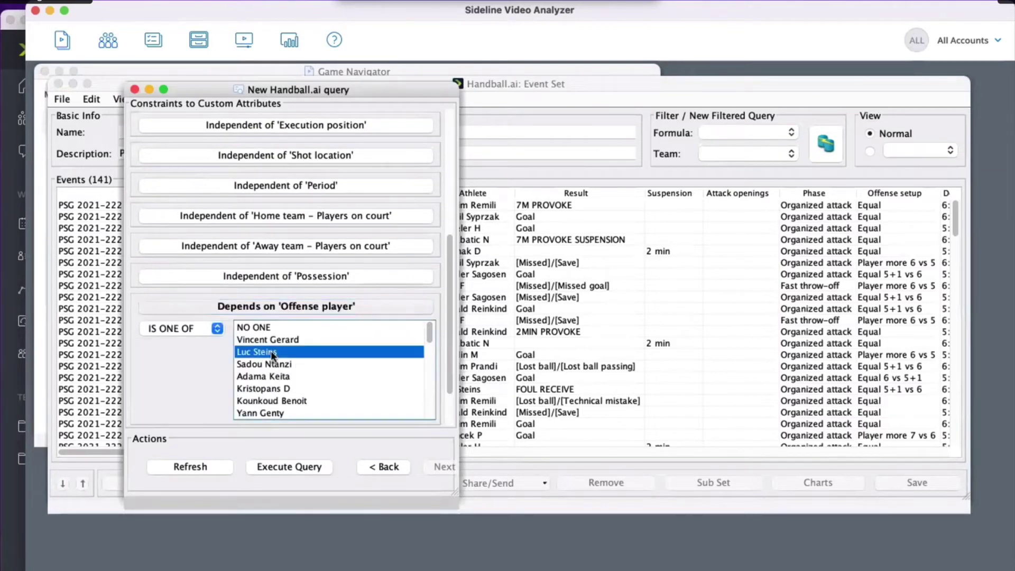
click(280, 467)
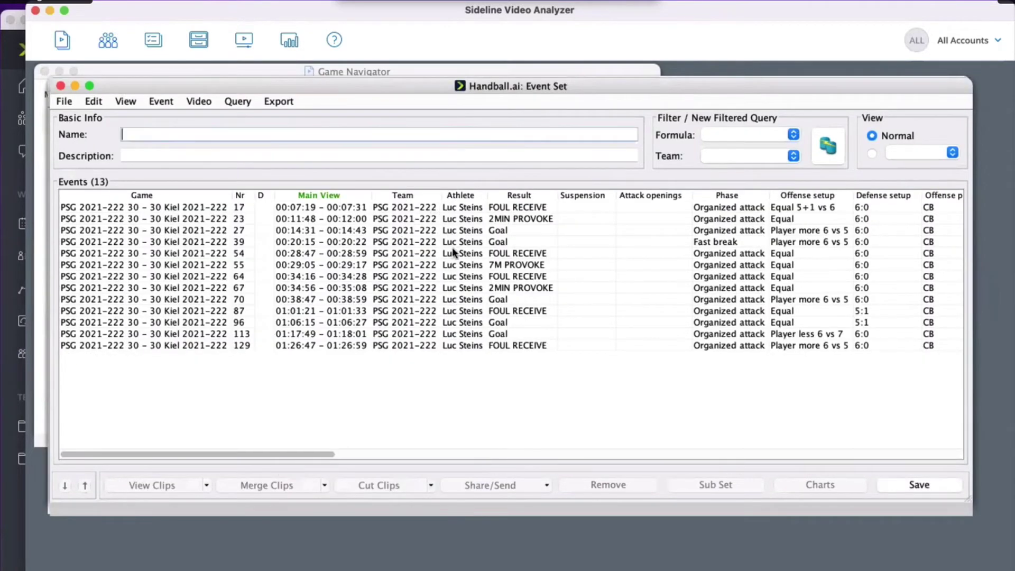
Select all events in the query result and view the sharing and sending options without choosing one
click(462, 208)
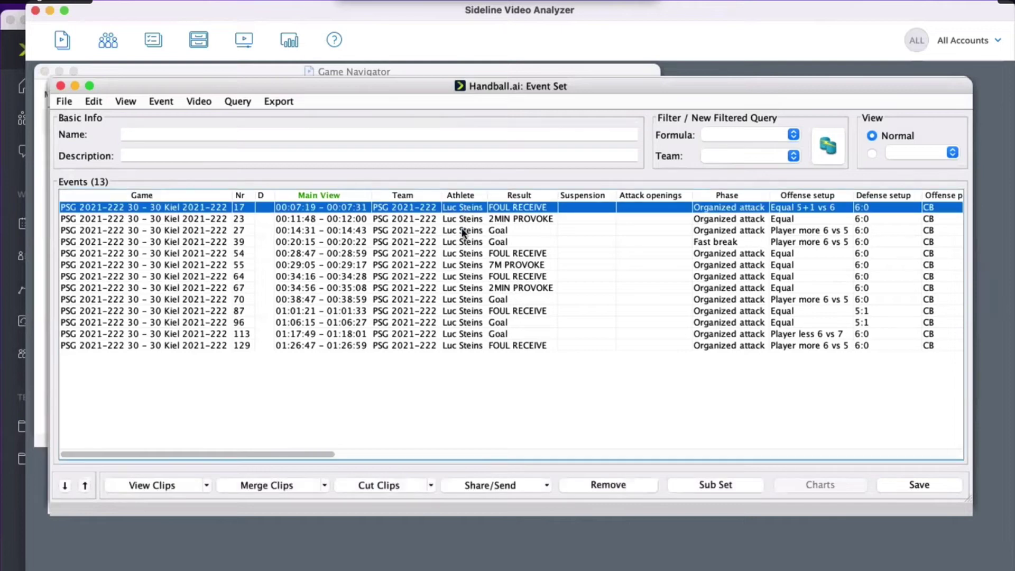
shift+click(466, 346)
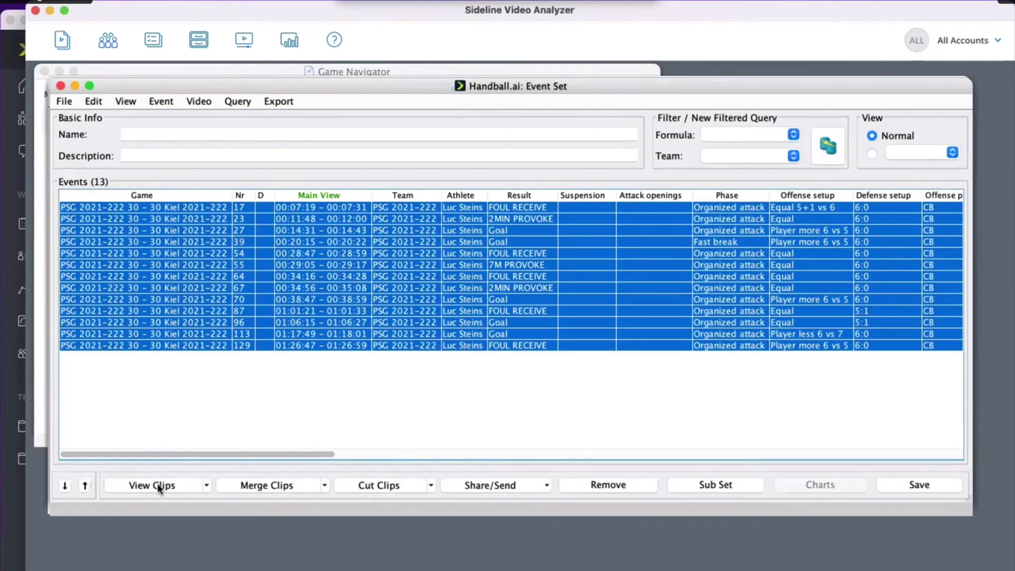
click(547, 480)
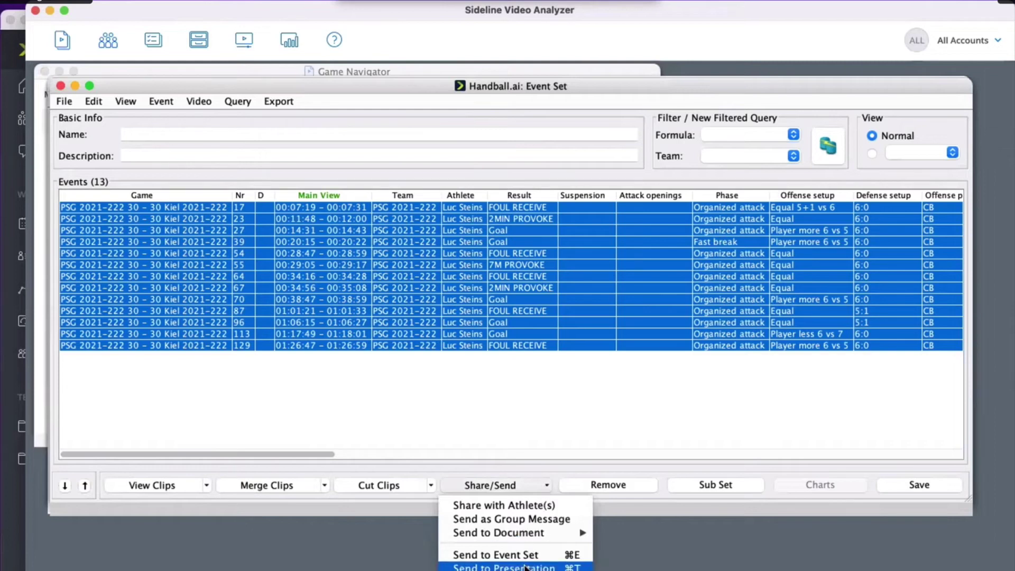
click(512, 442)
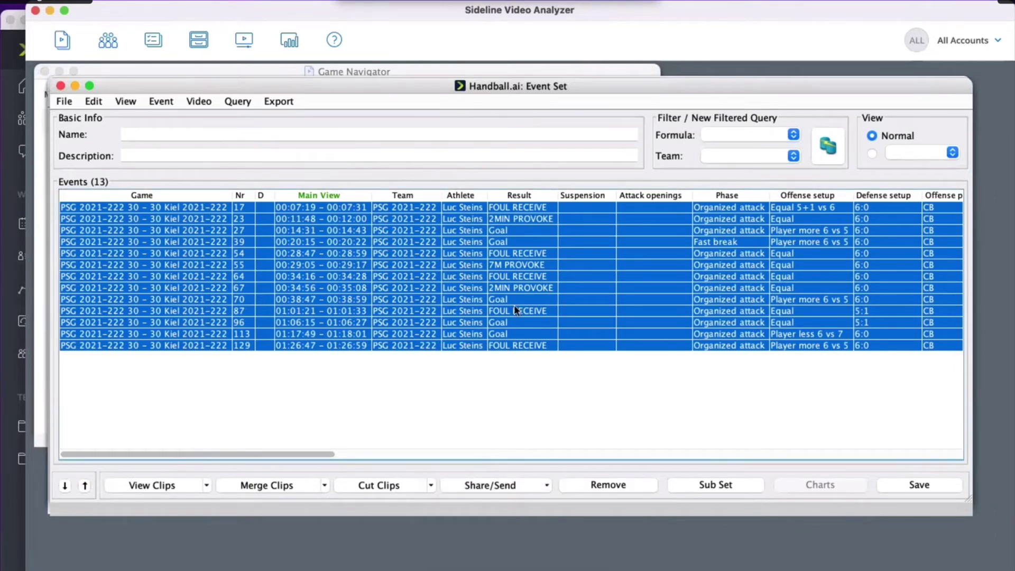
Sort the filtered events by result, play the clips of all Goal events and close the game video
click(519, 199)
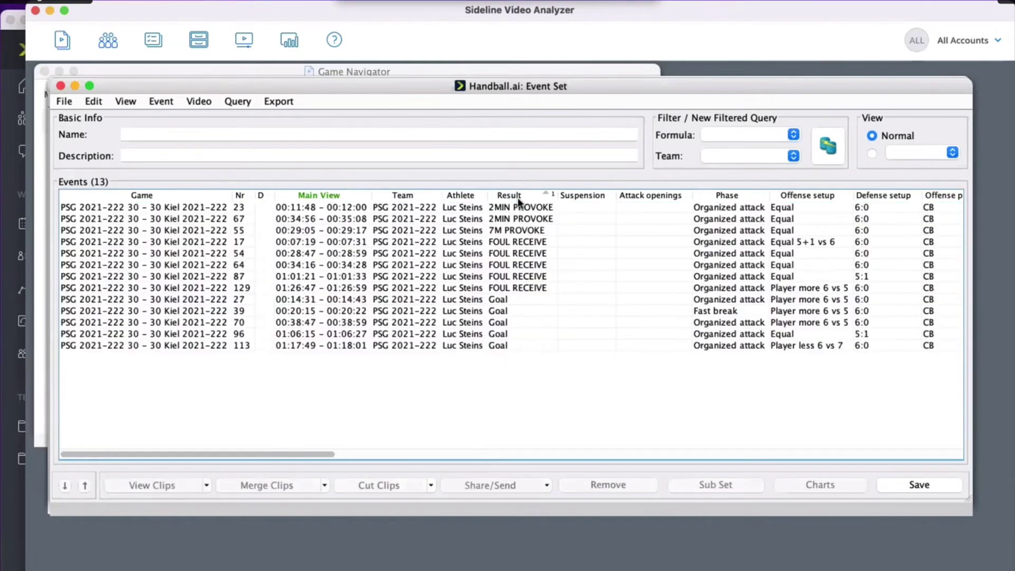
click(522, 299)
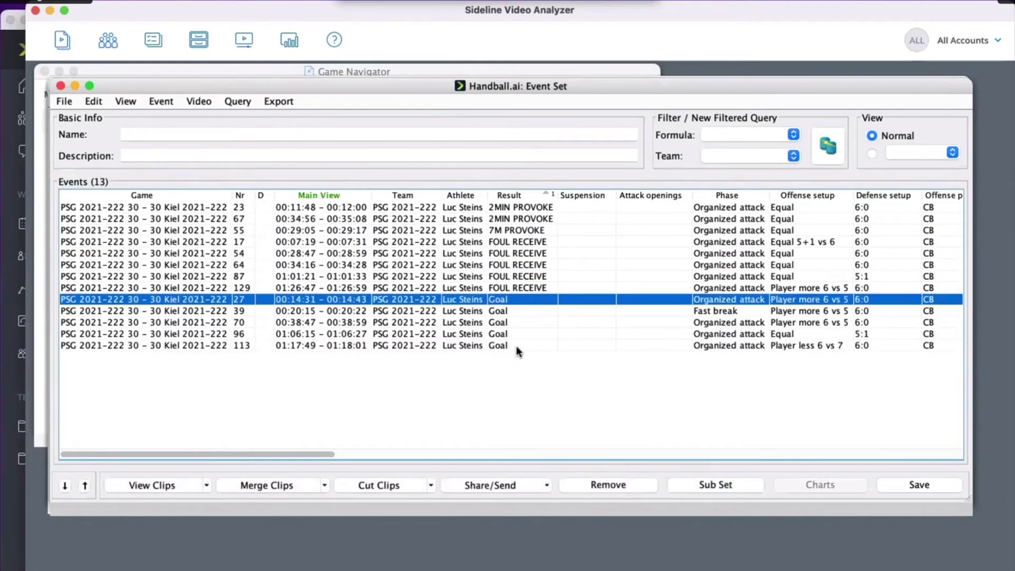
shift+click(516, 346)
click(175, 484)
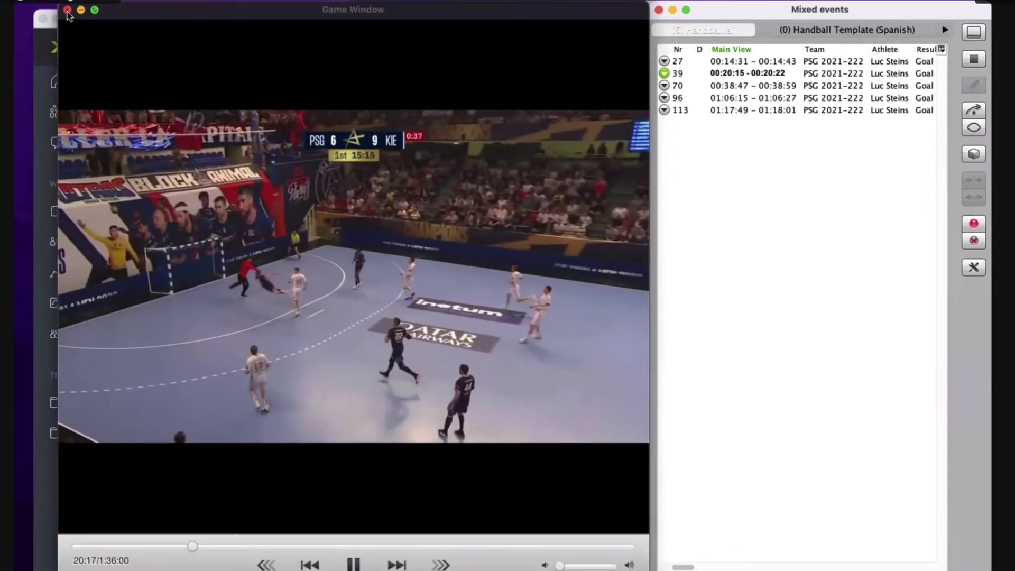
click(67, 10)
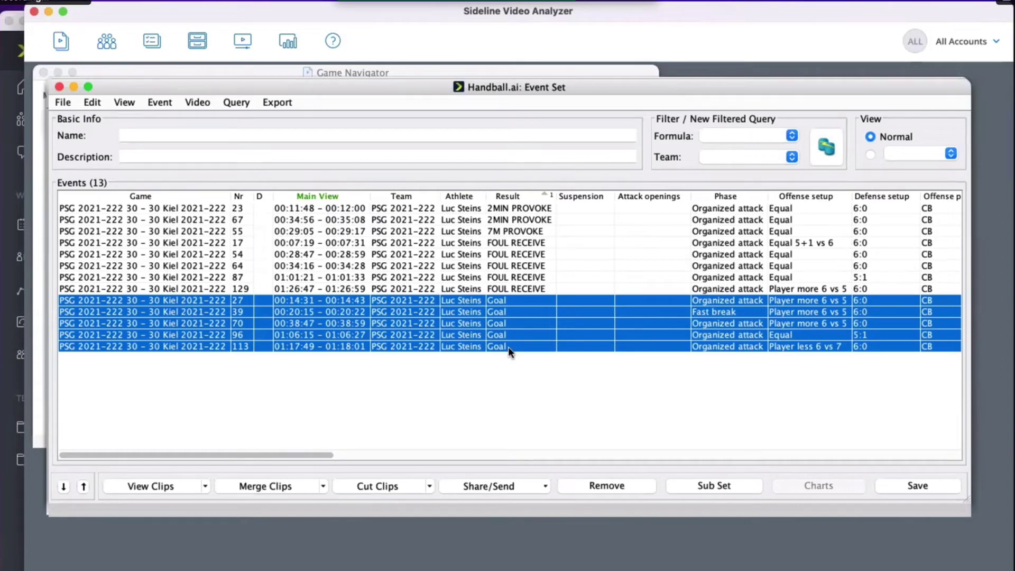
Review the remaining columns of the filtered events, including possession and defense player, and close the query and both event sets
drag(318, 454, 934, 425)
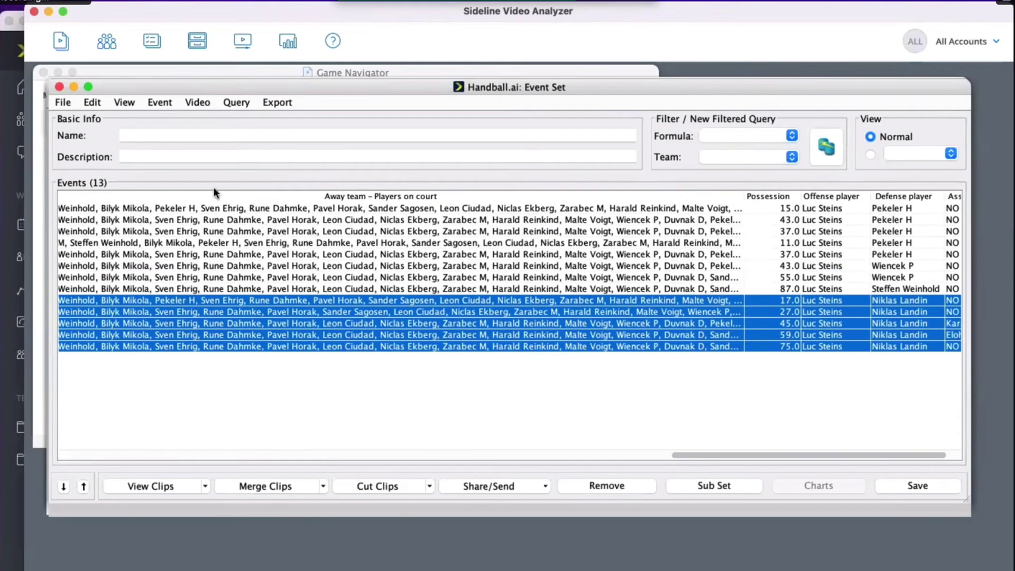
click(59, 87)
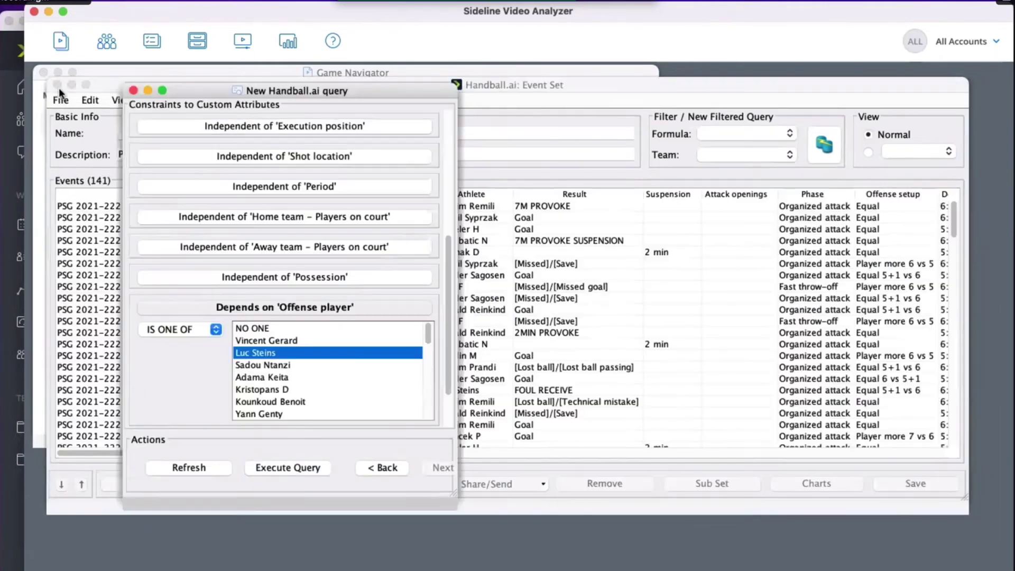
click(130, 91)
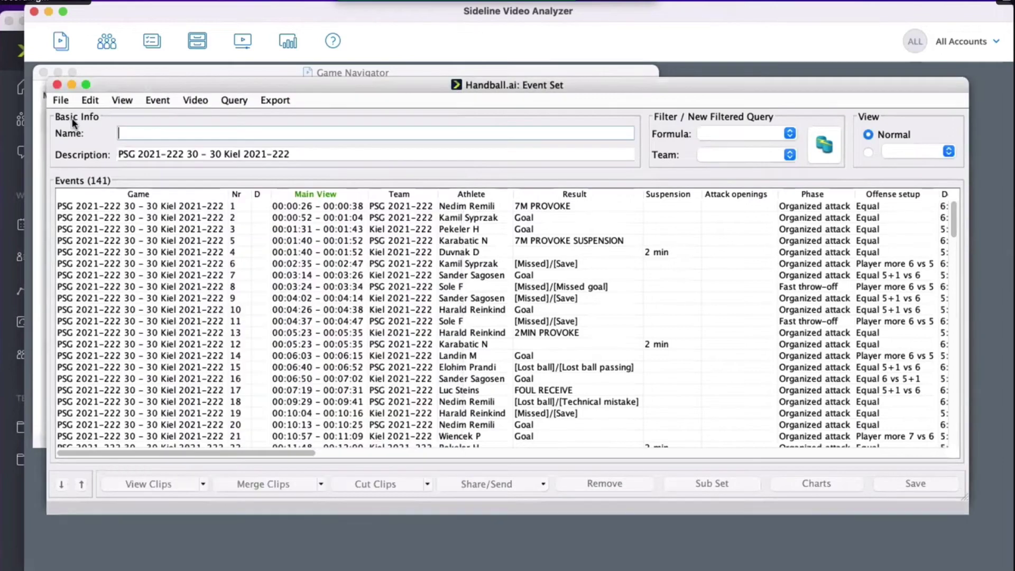
click(57, 85)
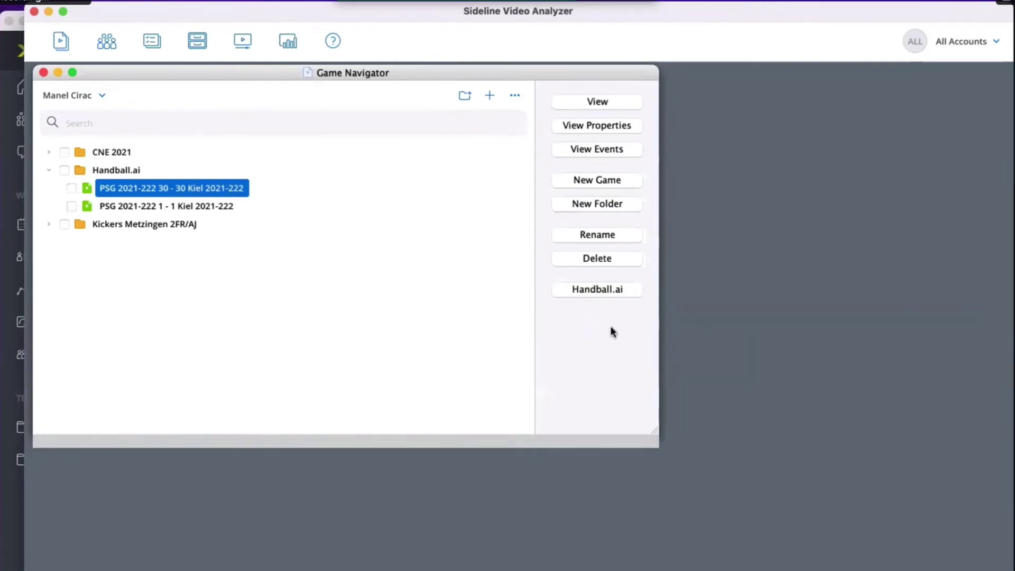
Open the Handball.ai statistics for the PSG 2021-222 30 - 30 Kiel 2021-222 game and generate their PDF report
click(604, 290)
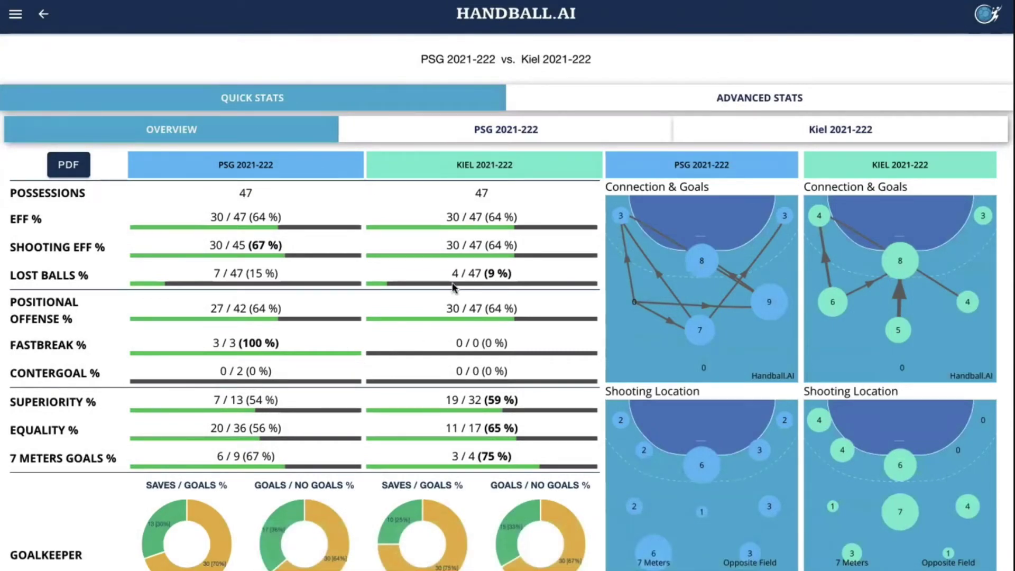
scroll(453, 285, down, 2)
scroll(453, 285, up, 1)
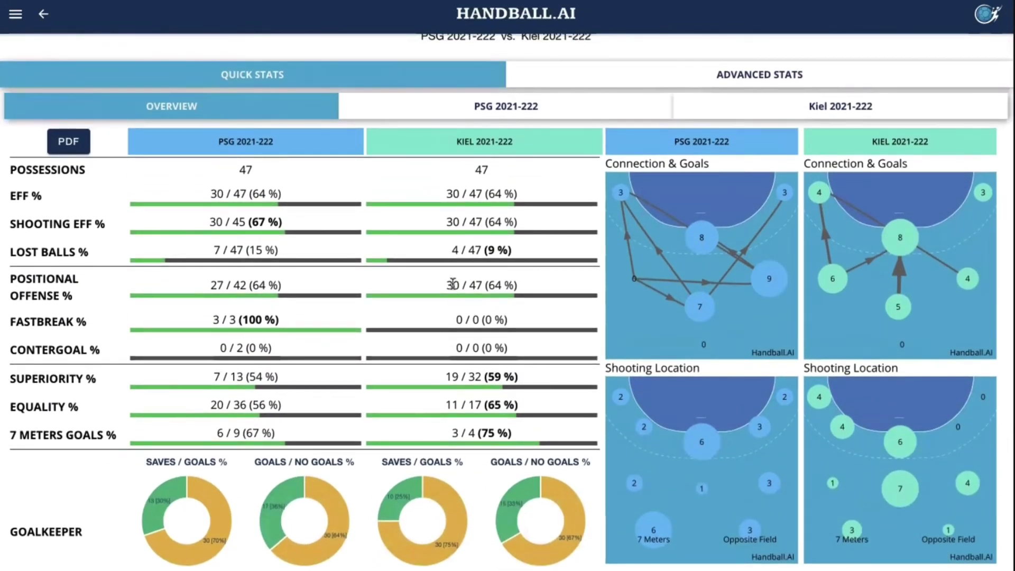
click(67, 149)
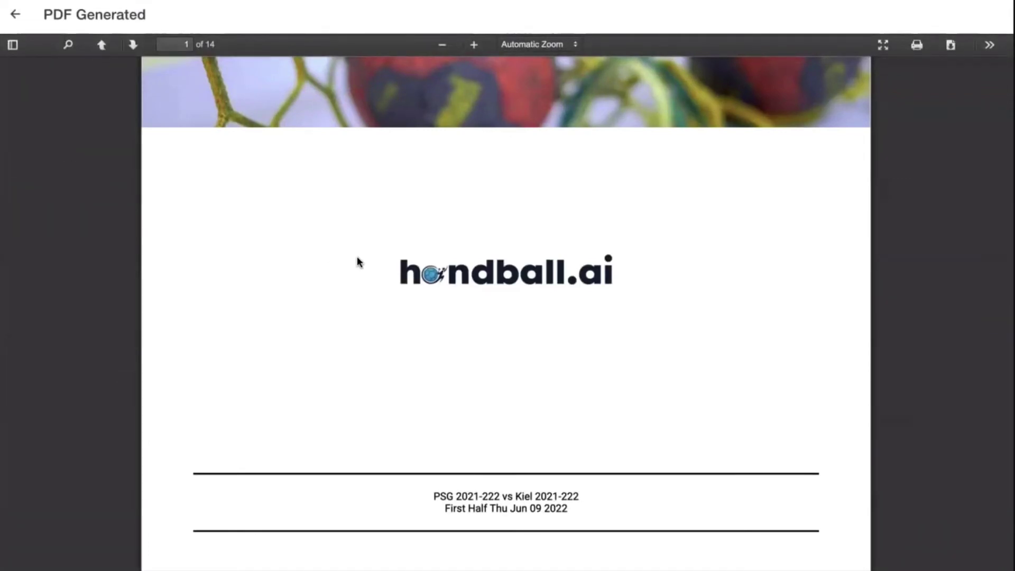
Examine the team overview and goalkeeper shooting pages of both PSG and Kiel in the PDF report
scroll(358, 262, down, 7)
scroll(359, 262, down, 3)
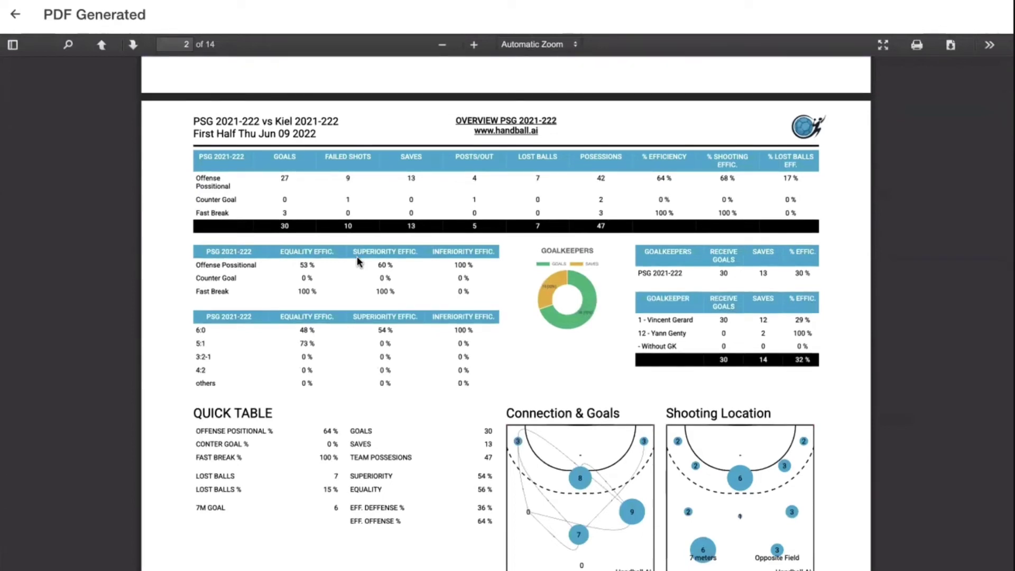
scroll(357, 256, down, 5)
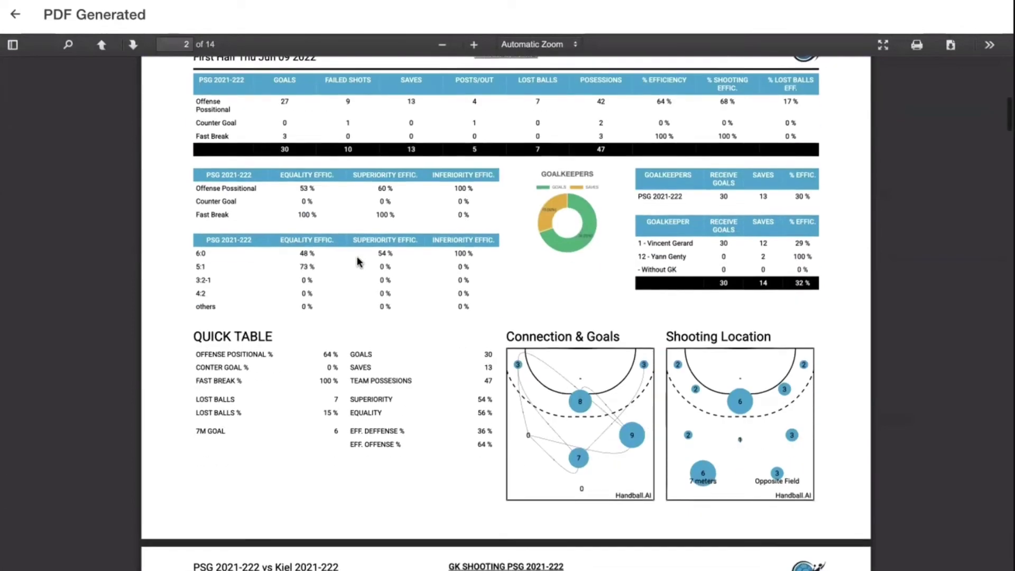
scroll(358, 258, down, 6)
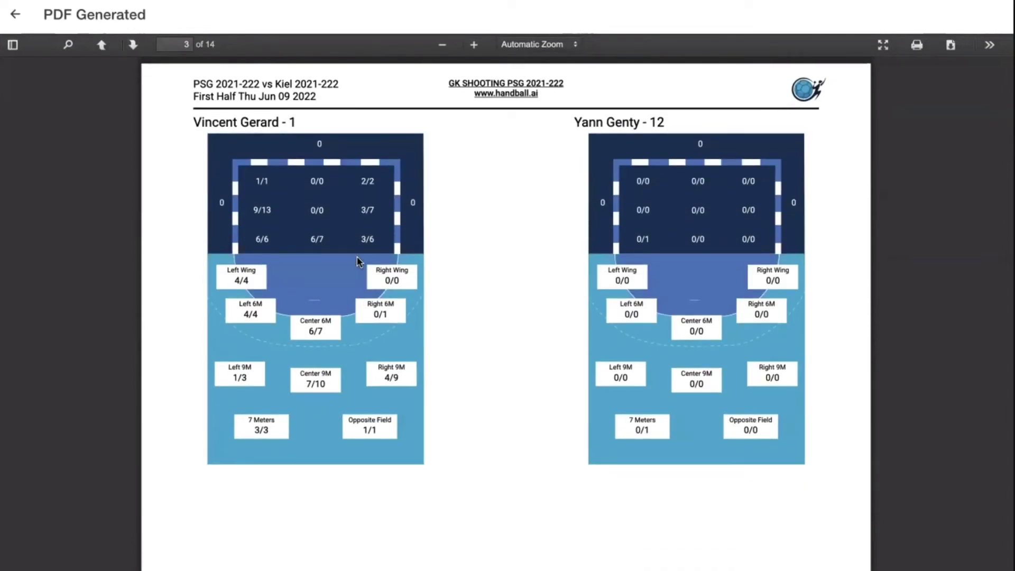
scroll(358, 261, down, 6)
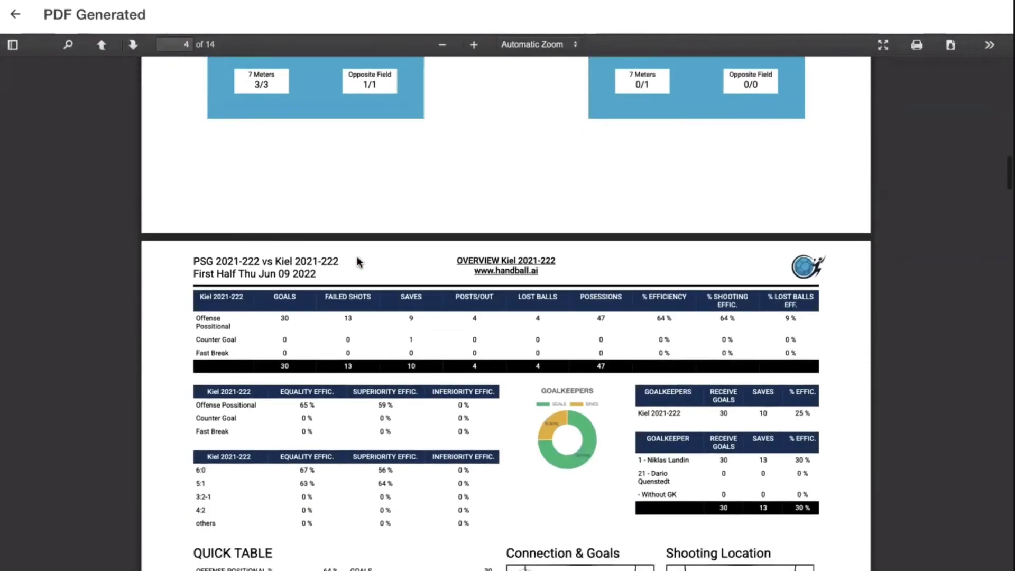
scroll(357, 261, down, 5)
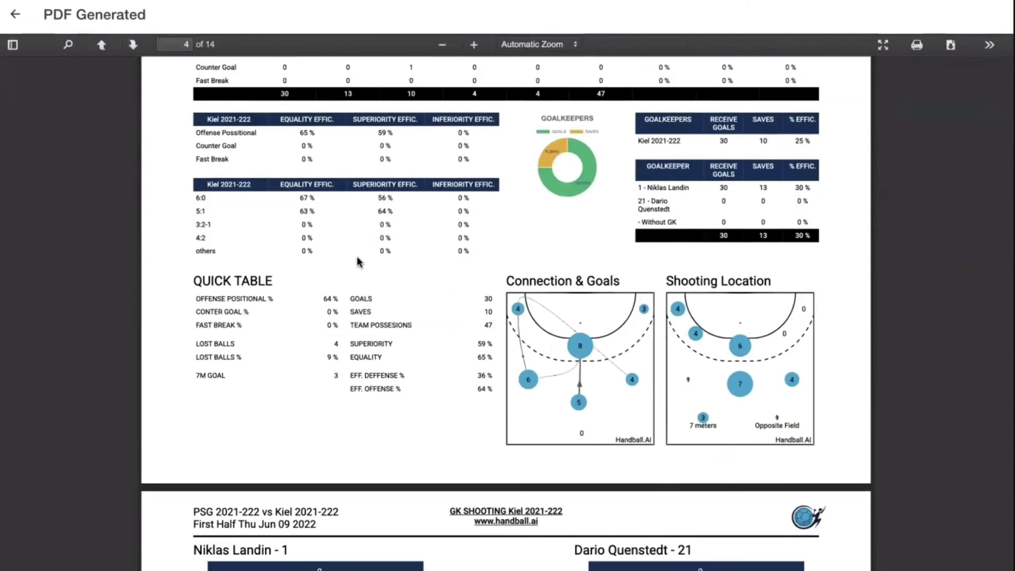
scroll(357, 261, down, 3)
scroll(357, 262, down, 6)
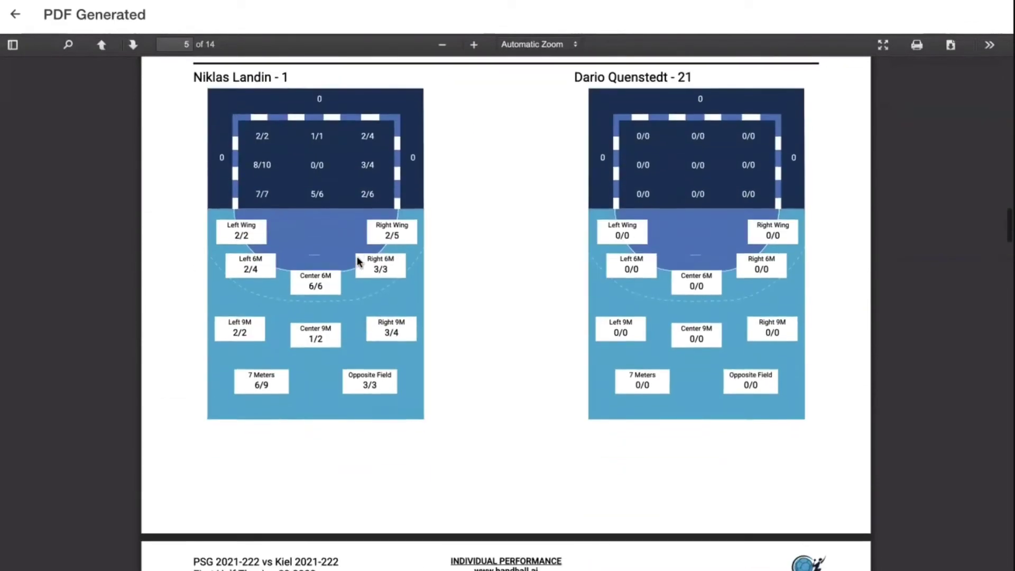
Examine PSG's individual performance tables, stacked bar chart and player event timeline in the PDF report
scroll(358, 261, down, 6)
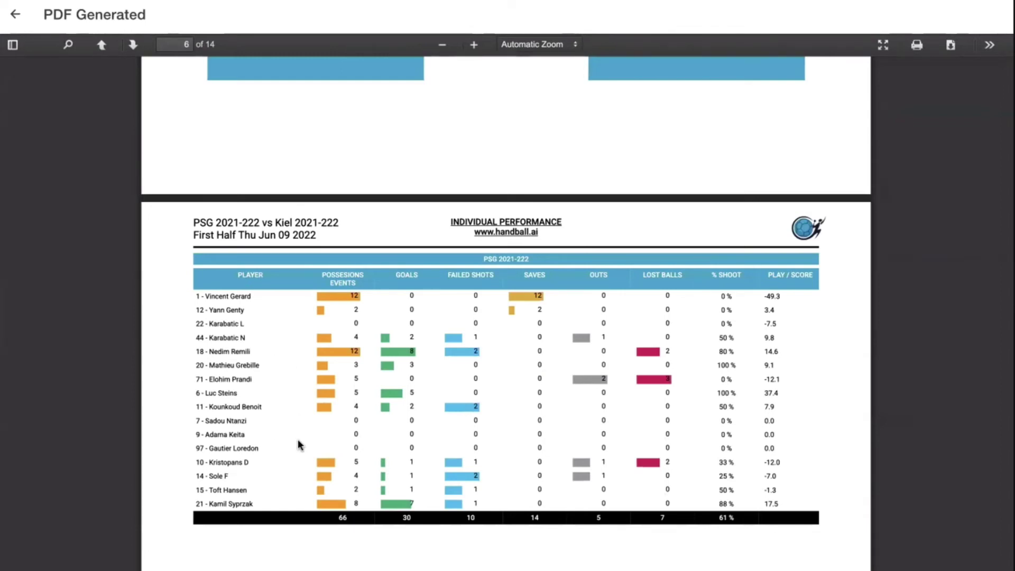
scroll(300, 444, down, 8)
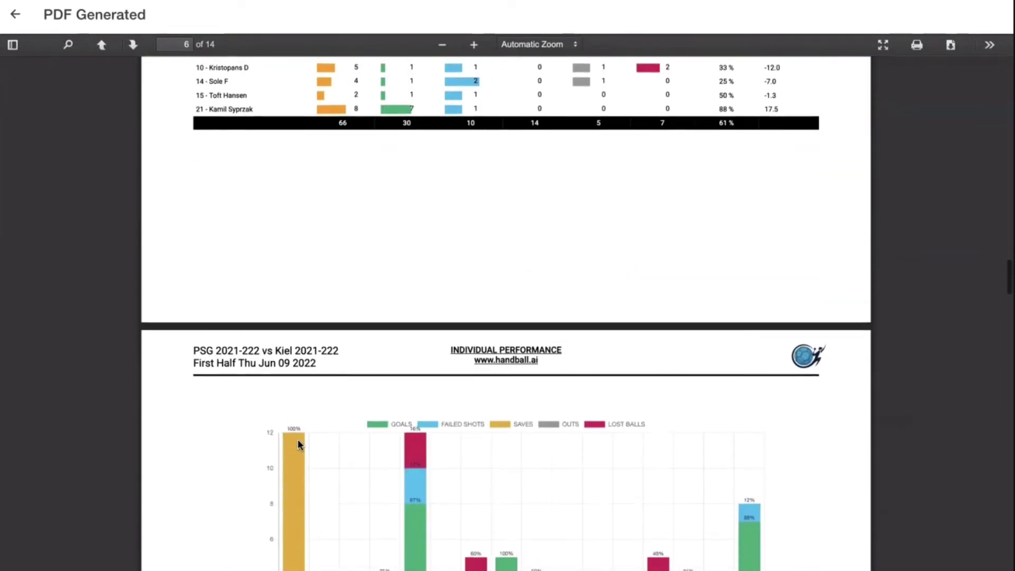
scroll(298, 442, down, 3)
scroll(299, 442, down, 2)
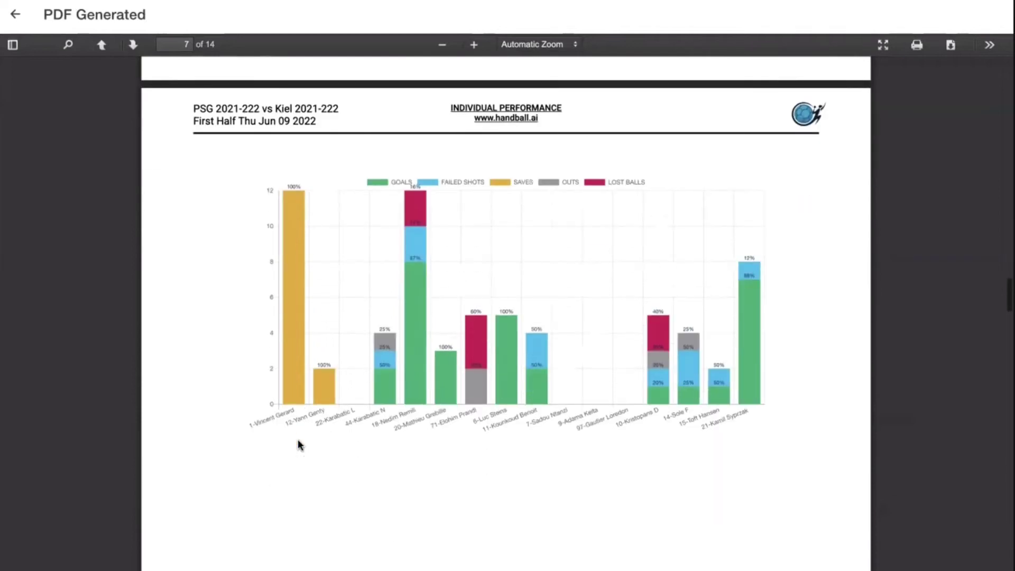
scroll(299, 445, down, 7)
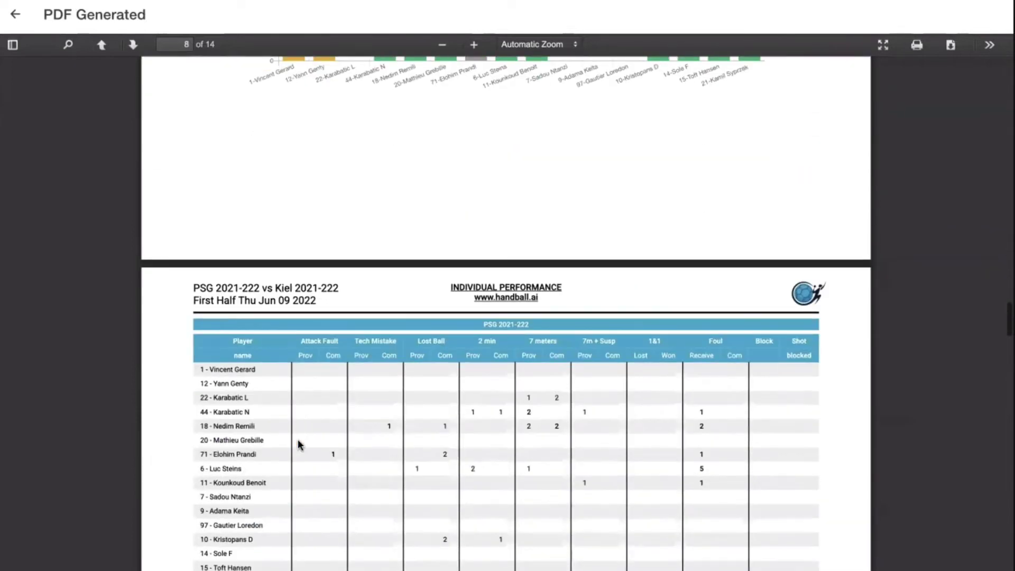
scroll(299, 446, down, 3)
scroll(299, 445, down, 5)
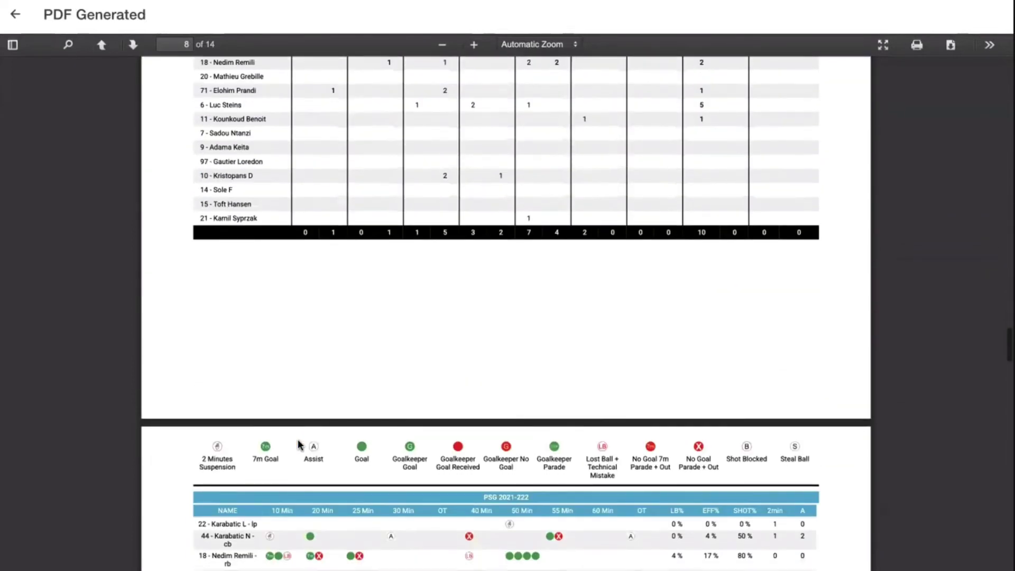
scroll(299, 445, down, 6)
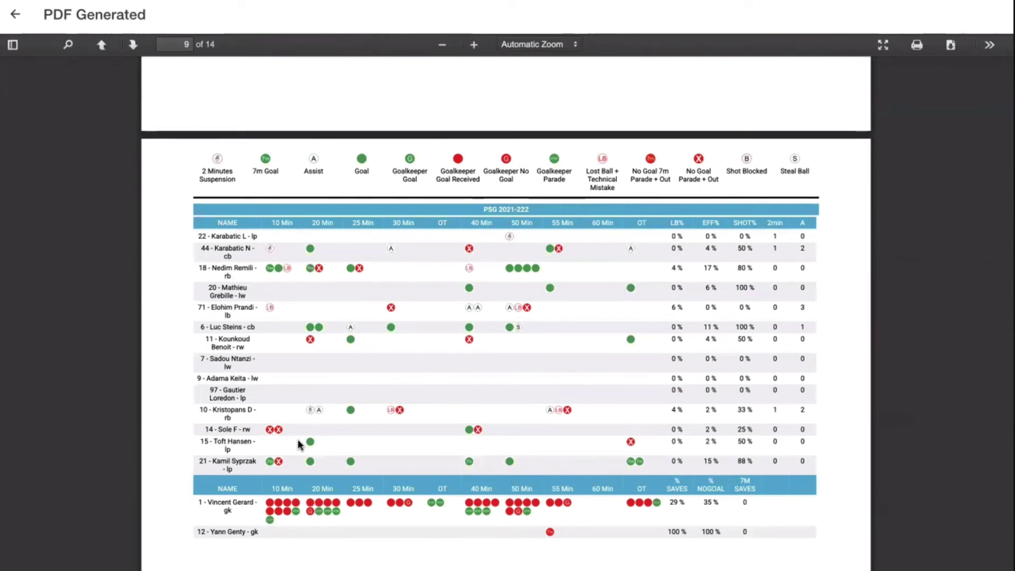
scroll(379, 398, down, 1)
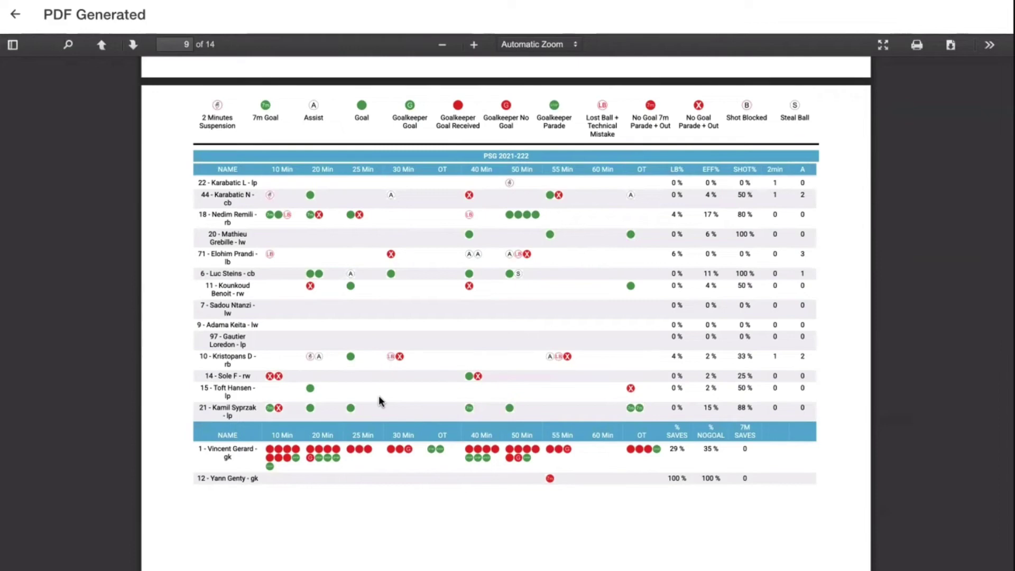
Skim Kiel's individual performance pages and the closing match timeline, and return from the PDF to the game statistics
scroll(379, 400, down, 8)
scroll(379, 401, down, 15)
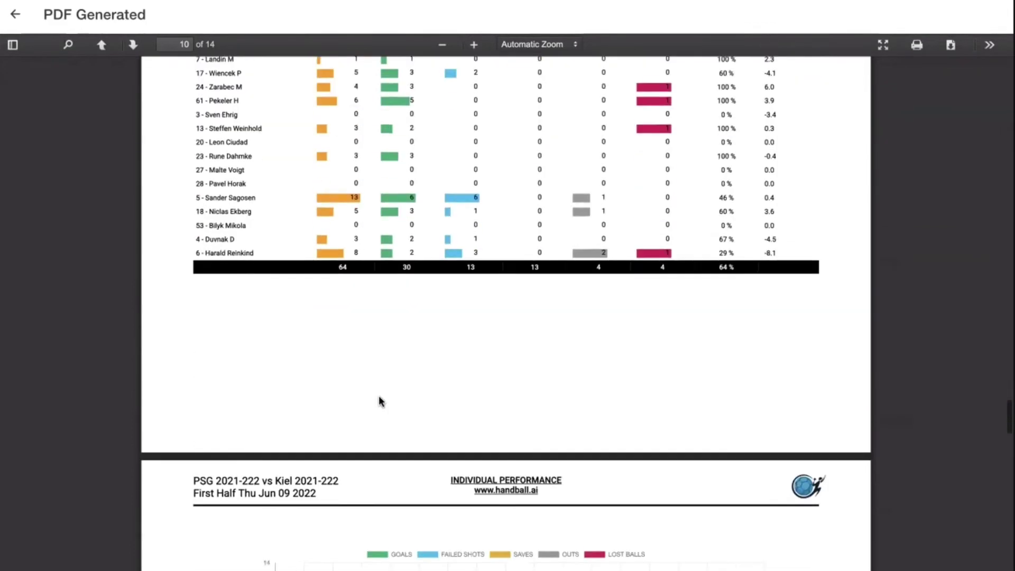
scroll(380, 401, down, 15)
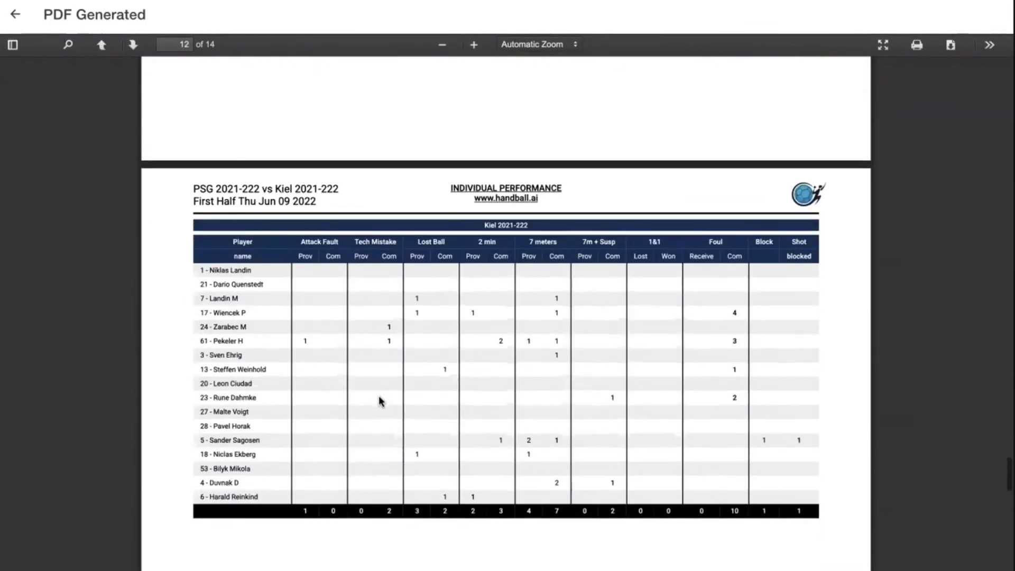
scroll(379, 401, down, 15)
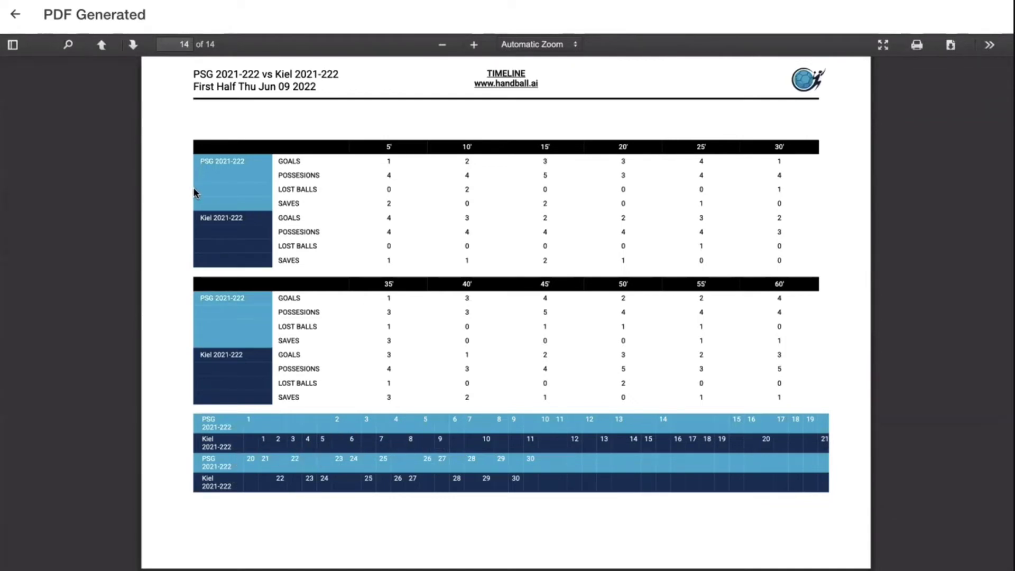
click(15, 15)
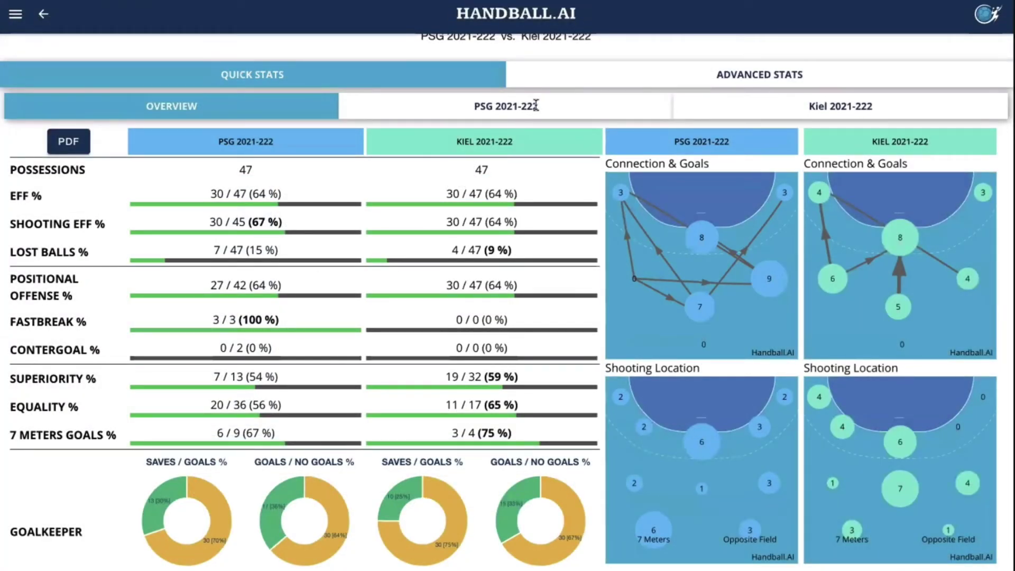
Switch to the advanced stats and review the overall overview with the figures against the 6:0 defense
click(576, 78)
scroll(370, 201, down, 1)
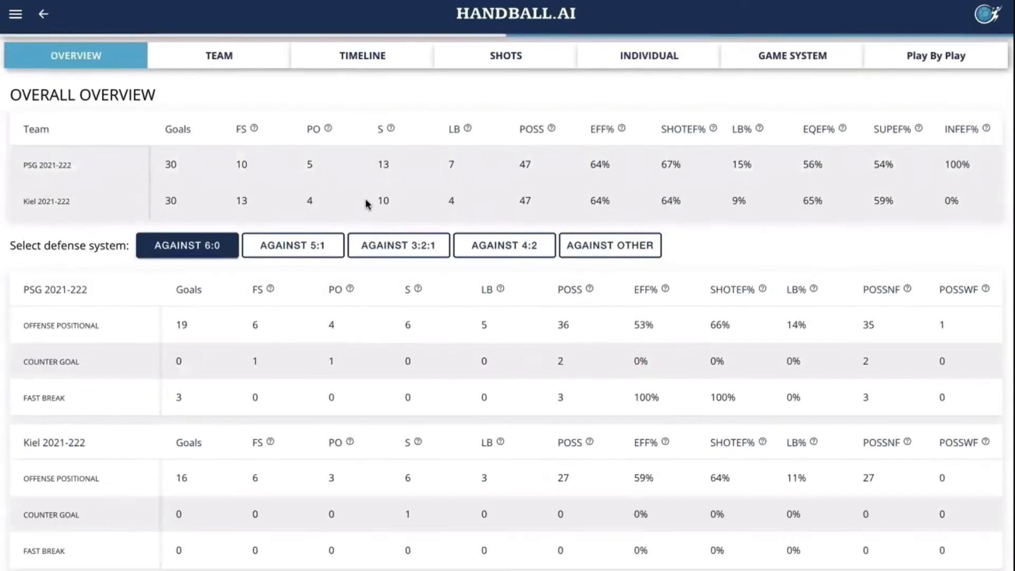
scroll(368, 204, down, 5)
scroll(368, 204, up, 6)
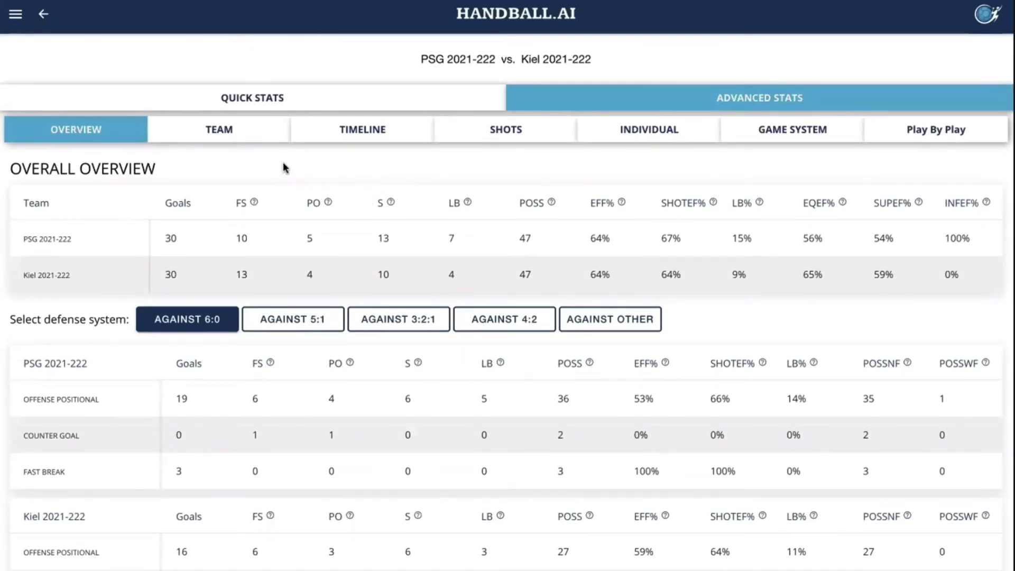
Review PSG's players table in the team statistics and display the match timeline chart
click(232, 132)
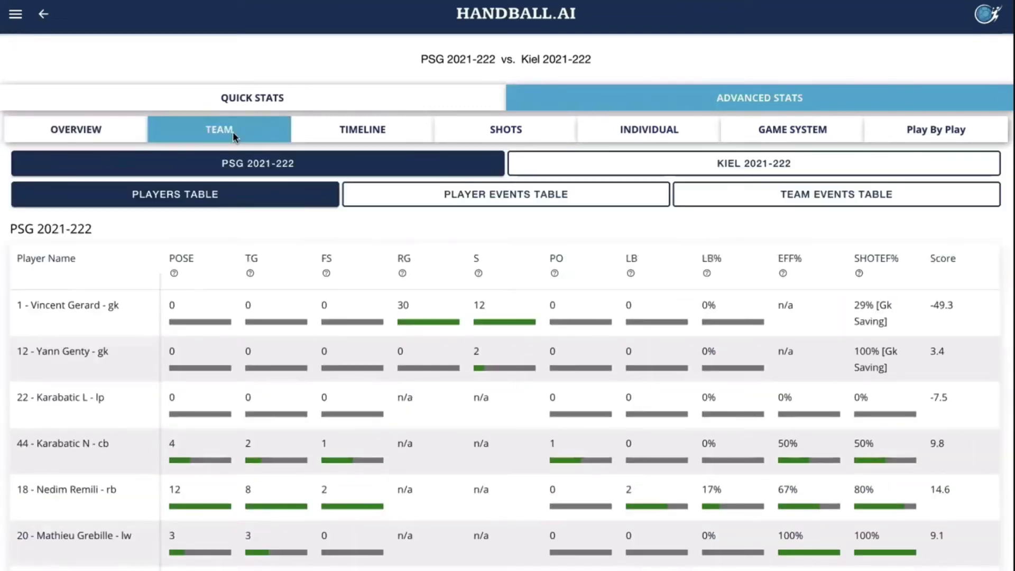
scroll(367, 279, down, 6)
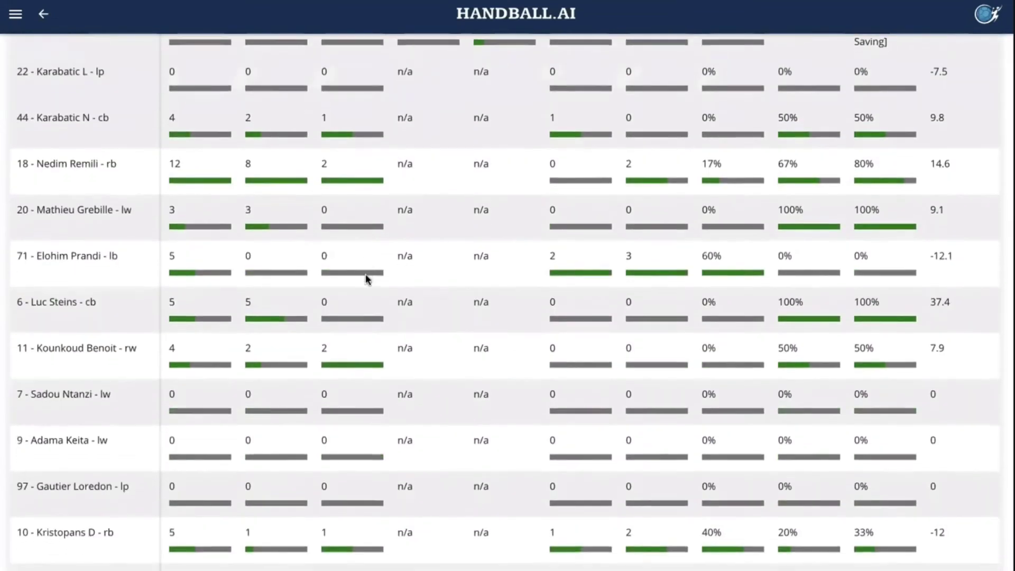
scroll(367, 278, up, 6)
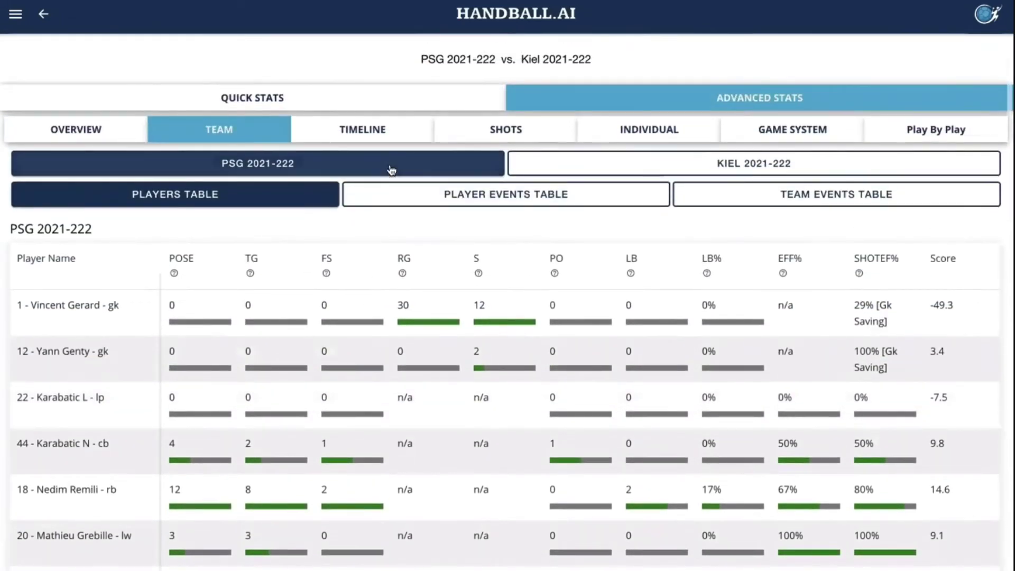
click(406, 129)
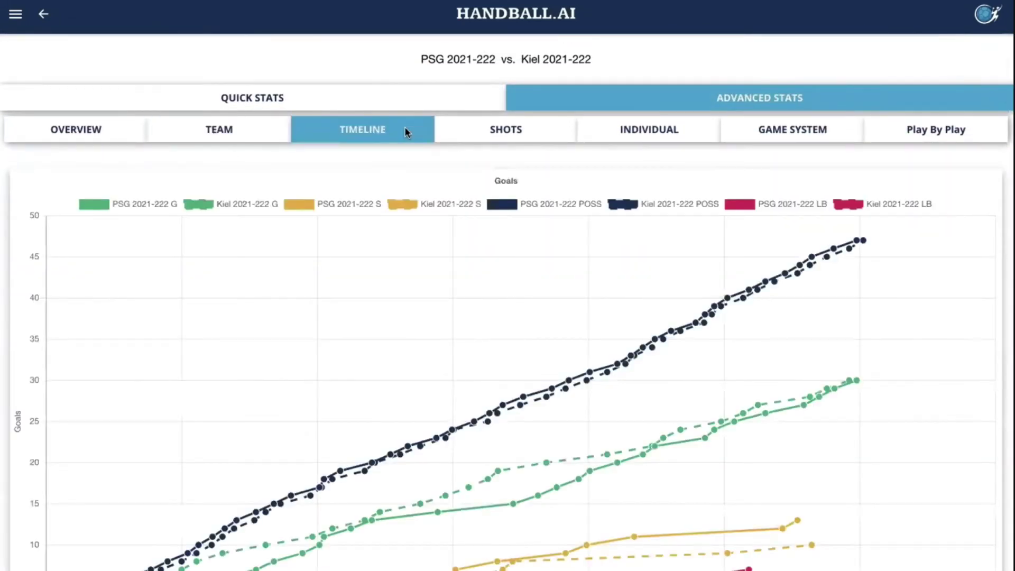
Examine both teams' shot maps by goal zone and court position, goalkeeper percentage tables and save charts
click(495, 133)
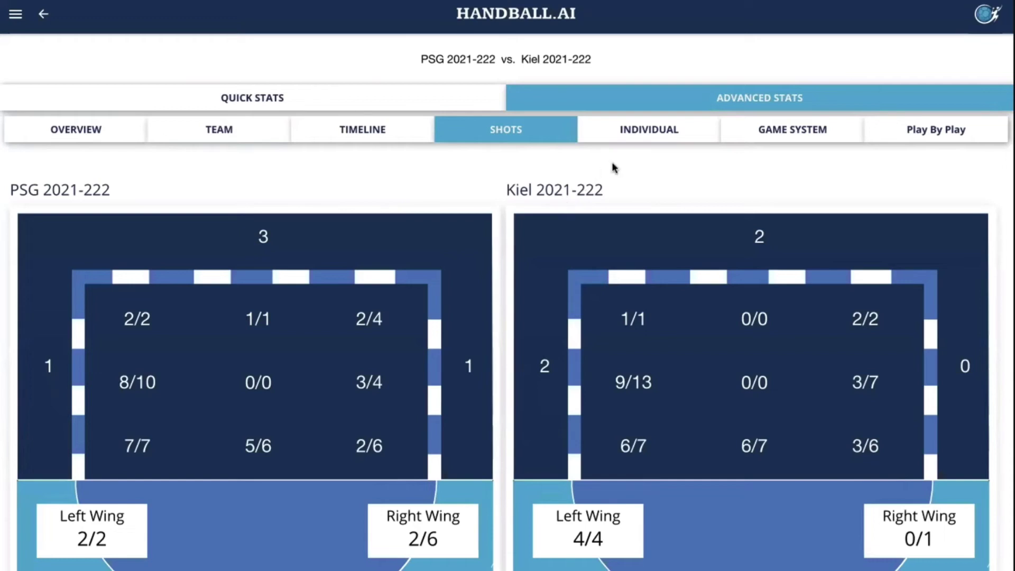
scroll(626, 172, down, 3)
scroll(628, 164, up, 3)
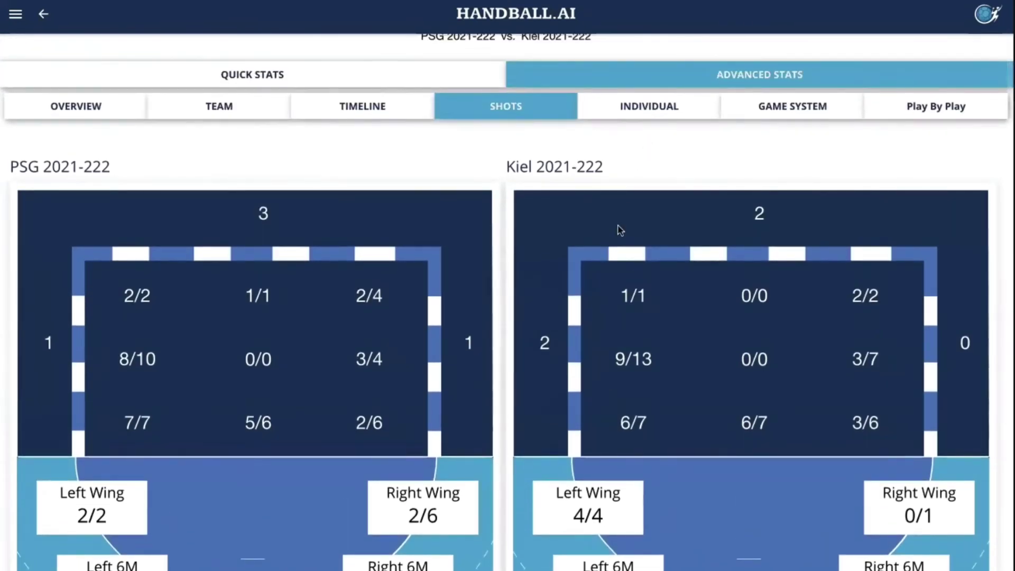
scroll(620, 229, down, 4)
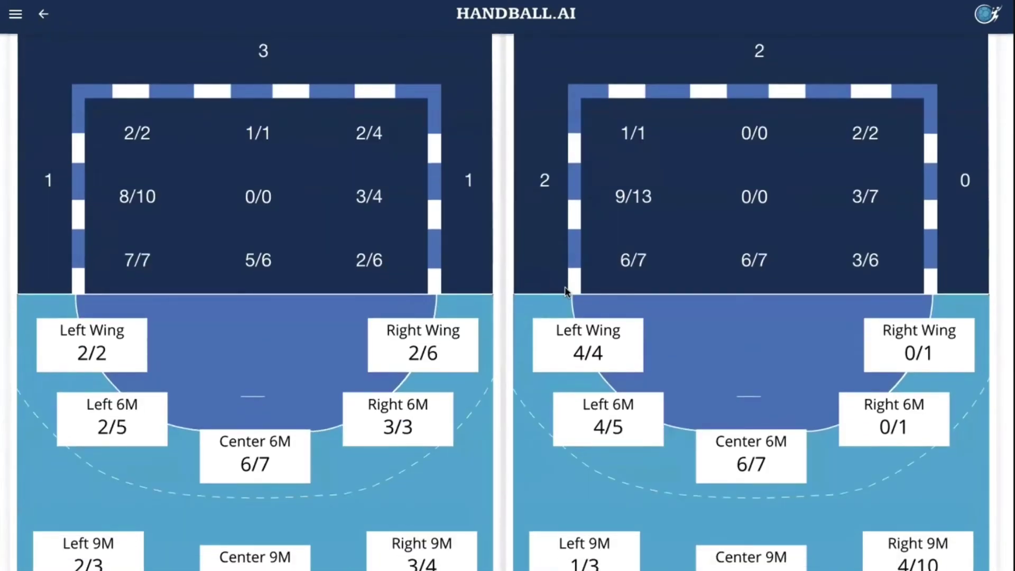
scroll(566, 291, down, 12)
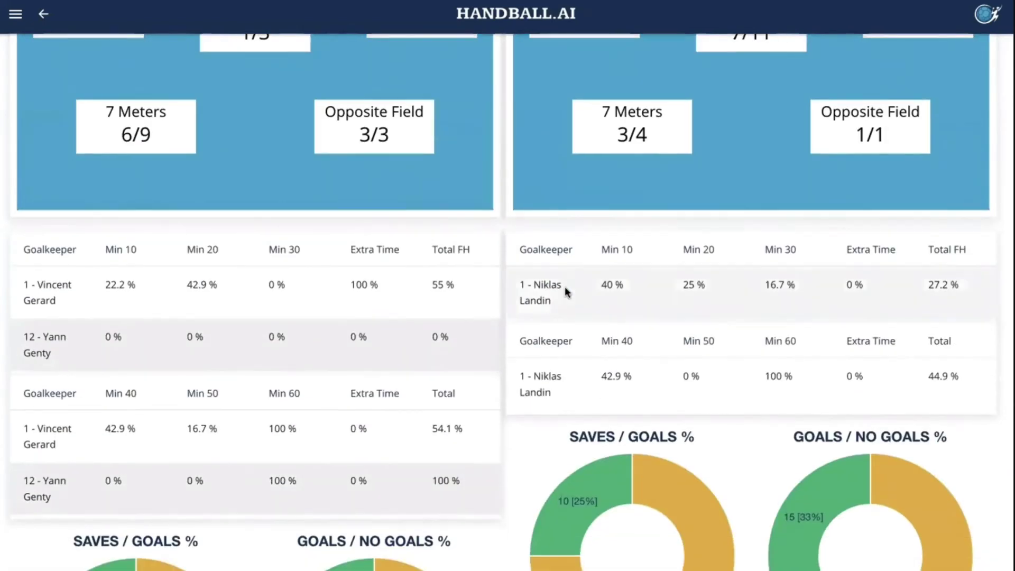
scroll(504, 348, down, 1)
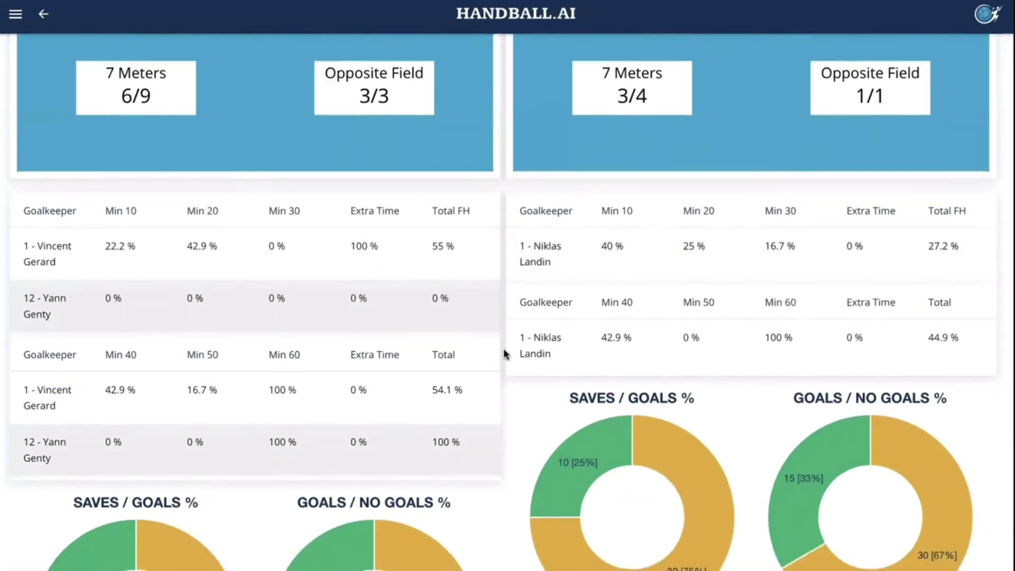
scroll(504, 352, down, 4)
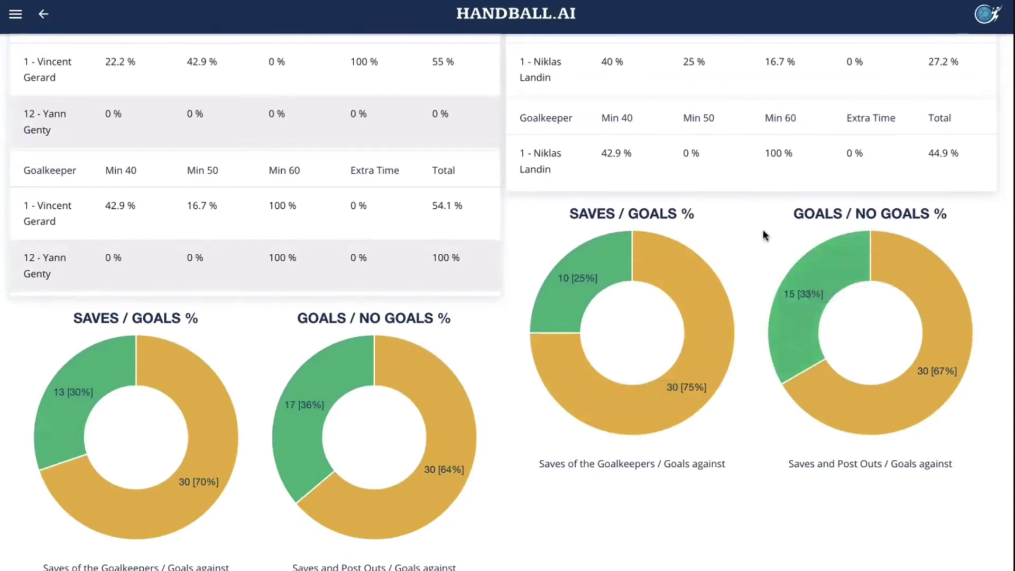
scroll(763, 235, up, 7)
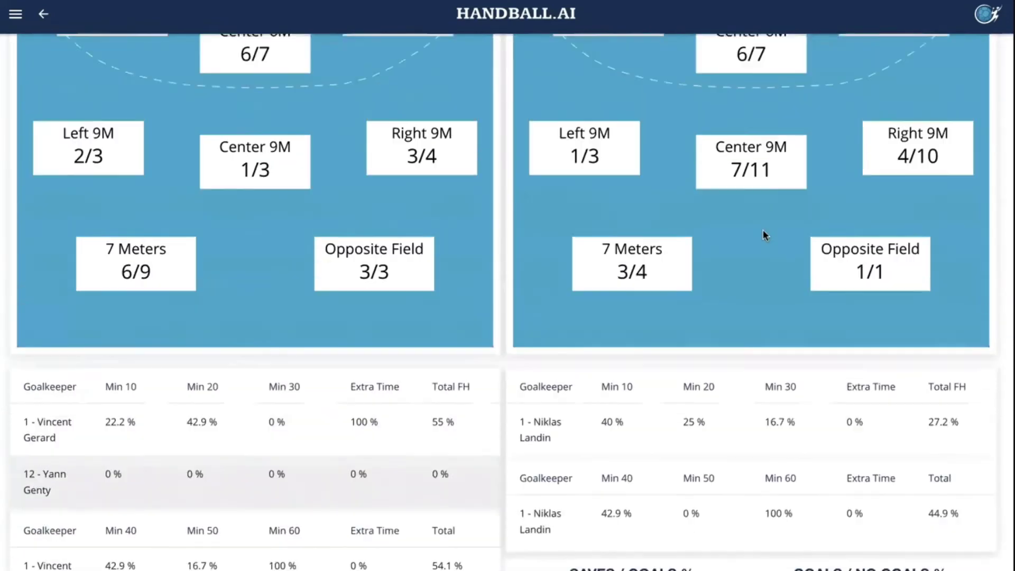
scroll(763, 235, up, 12)
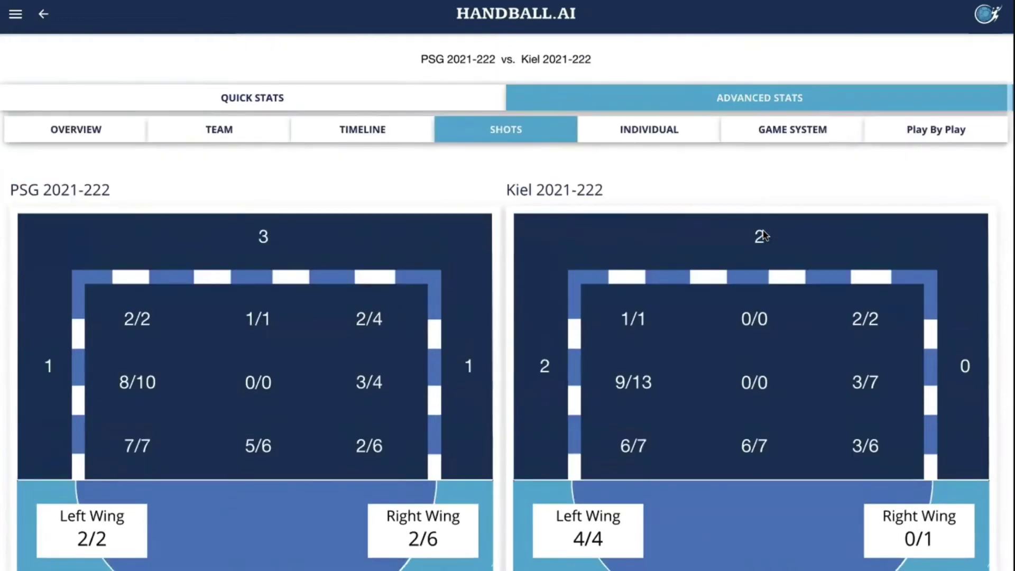
Review the individual advanced statistics of PSG's number 6 centre back, including goals, events and shot positions
click(674, 130)
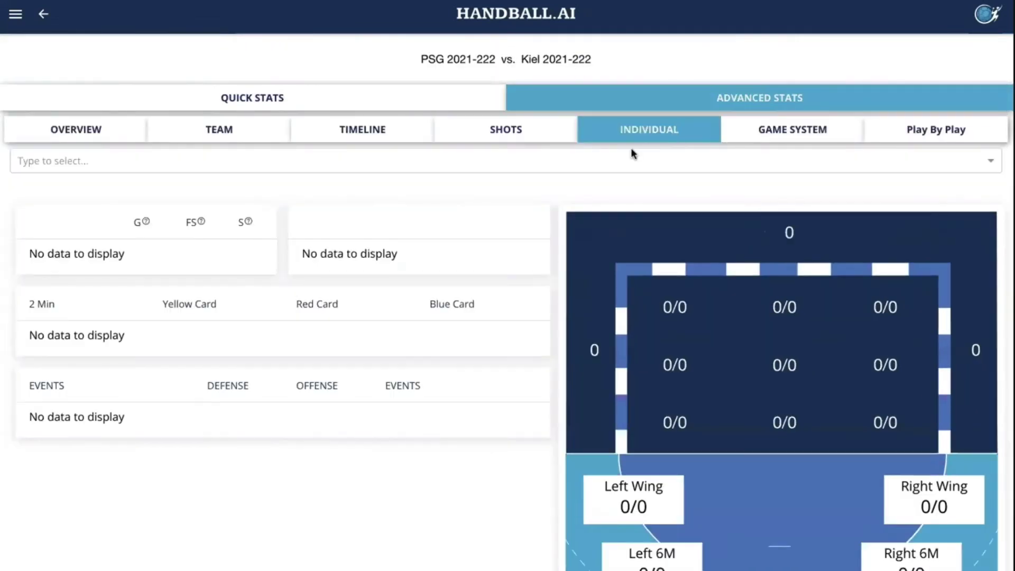
click(633, 161)
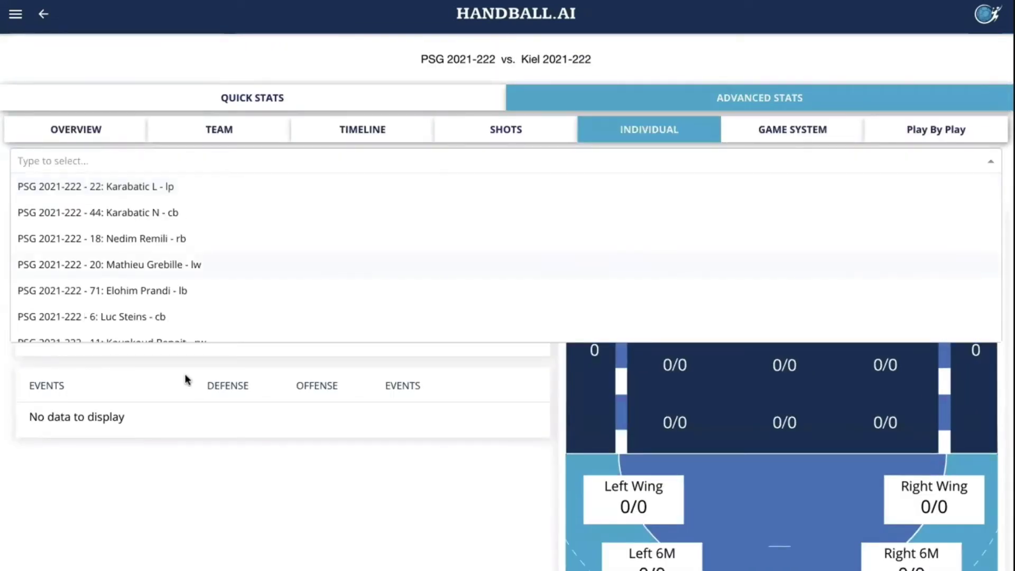
click(158, 317)
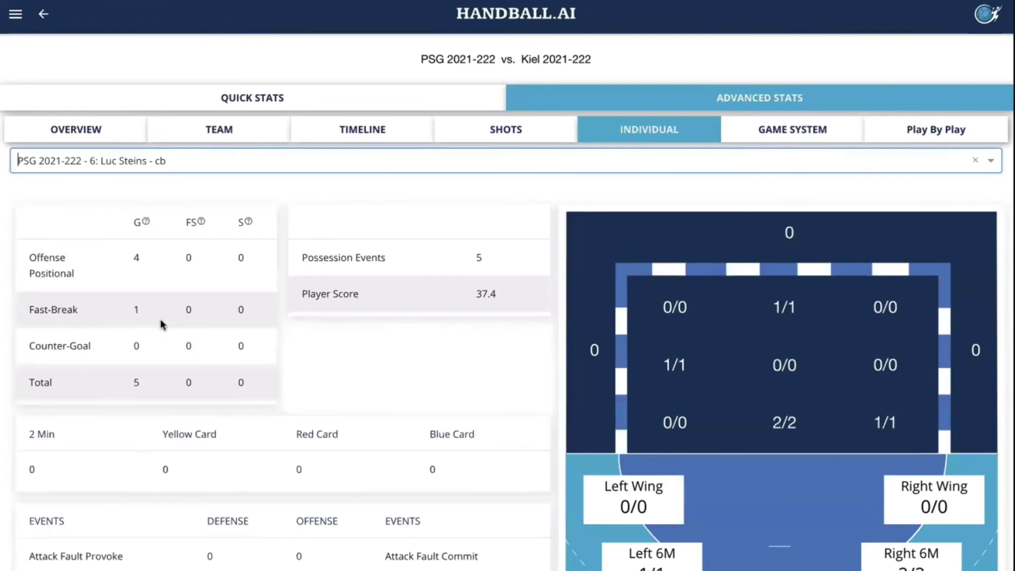
click(312, 199)
scroll(287, 279, down, 1)
scroll(287, 278, down, 7)
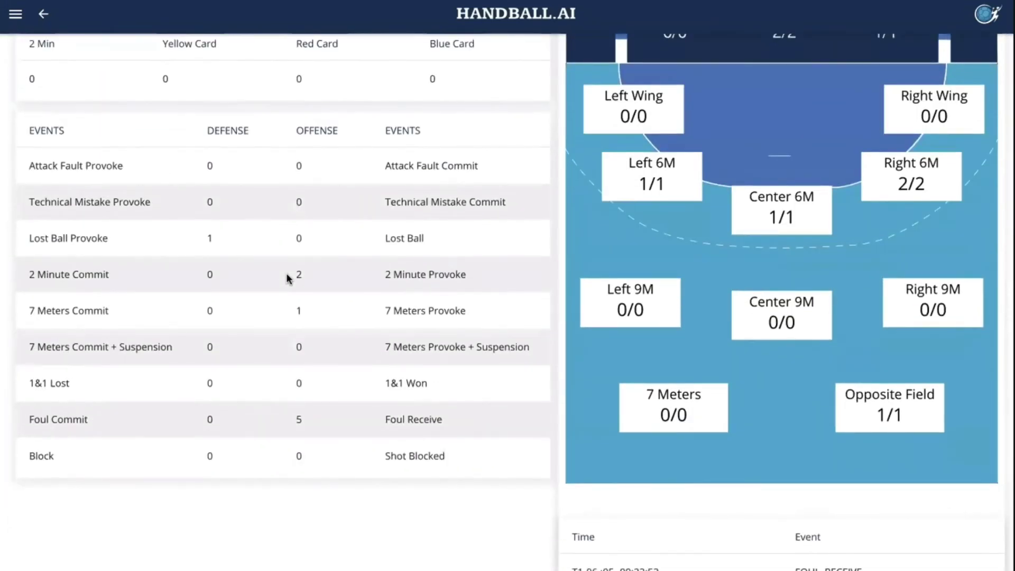
scroll(287, 274, down, 2)
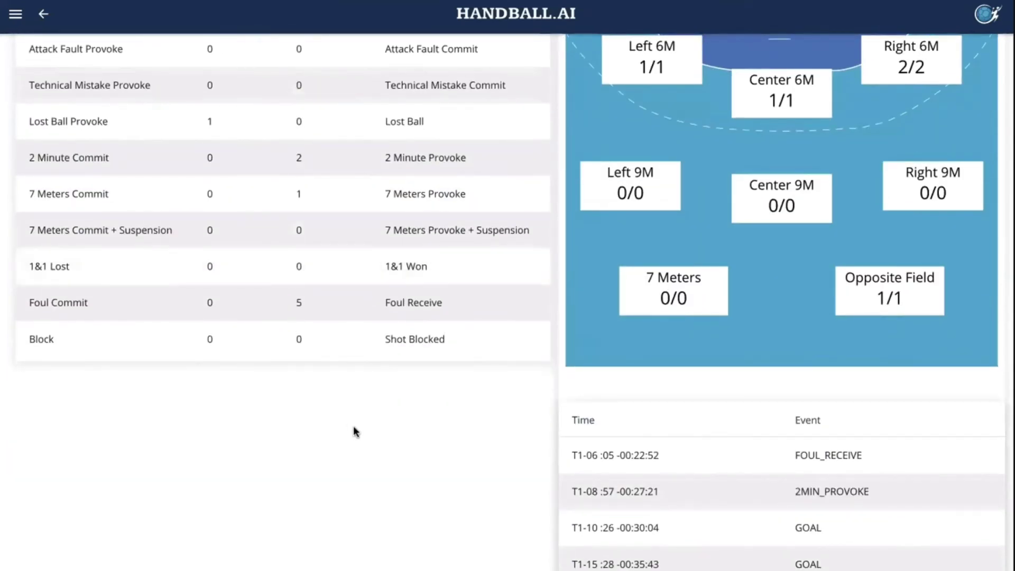
scroll(363, 448, up, 10)
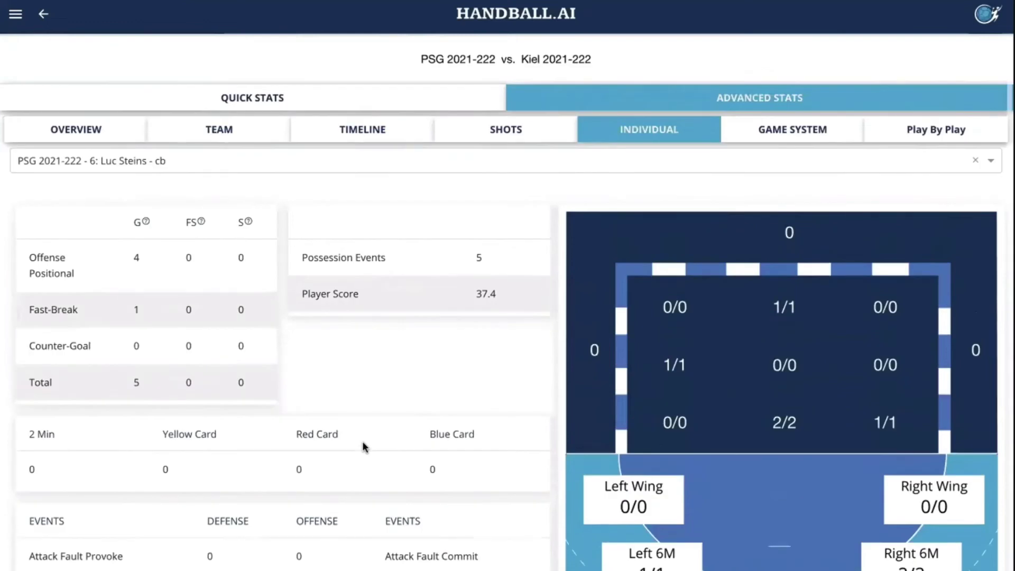
Check both teams' game system tables and the play-by-play event list, and return to the quick stats overview
click(801, 135)
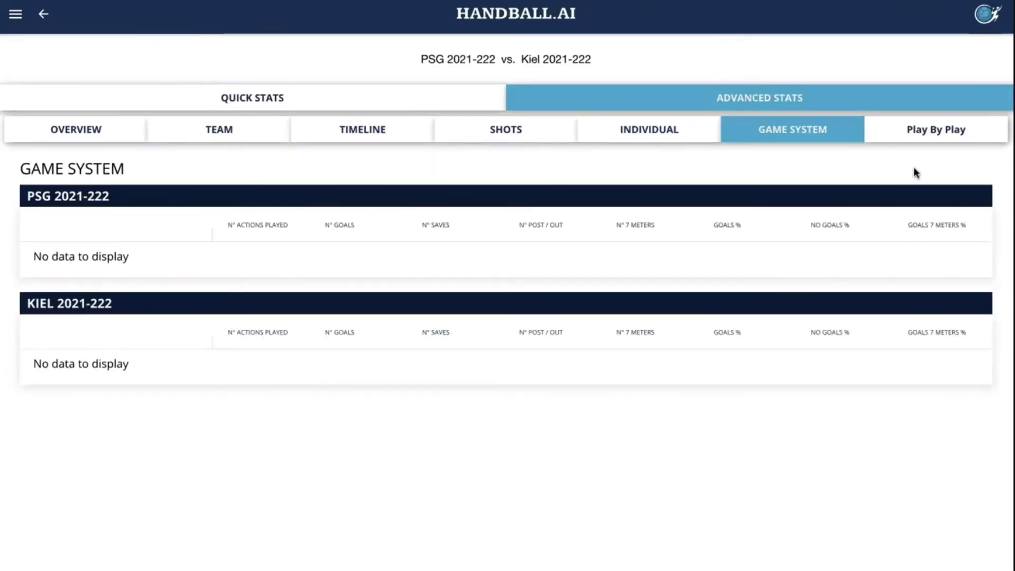
click(935, 133)
scroll(505, 363, down, 8)
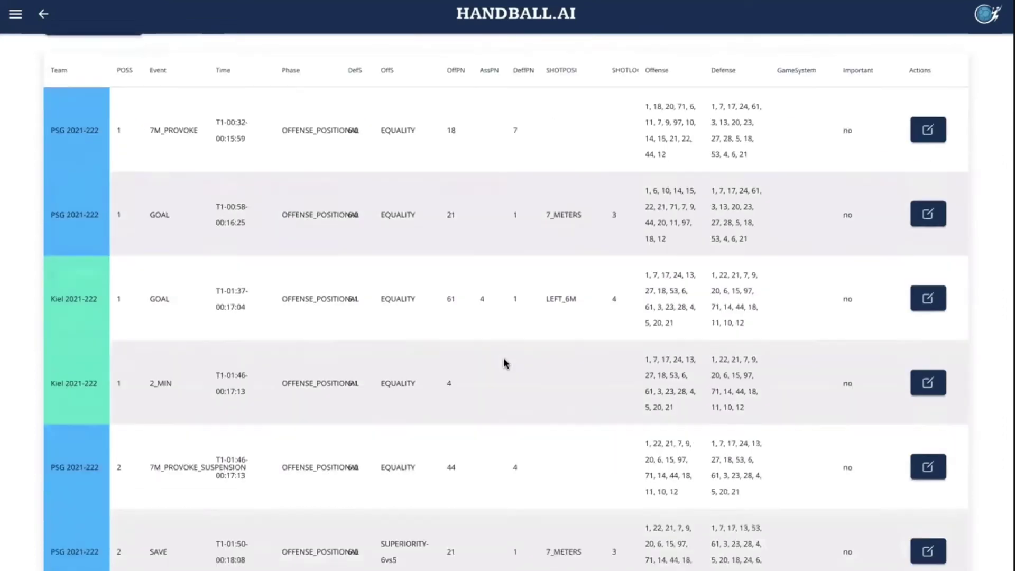
scroll(505, 363, up, 4)
scroll(505, 363, up, 4)
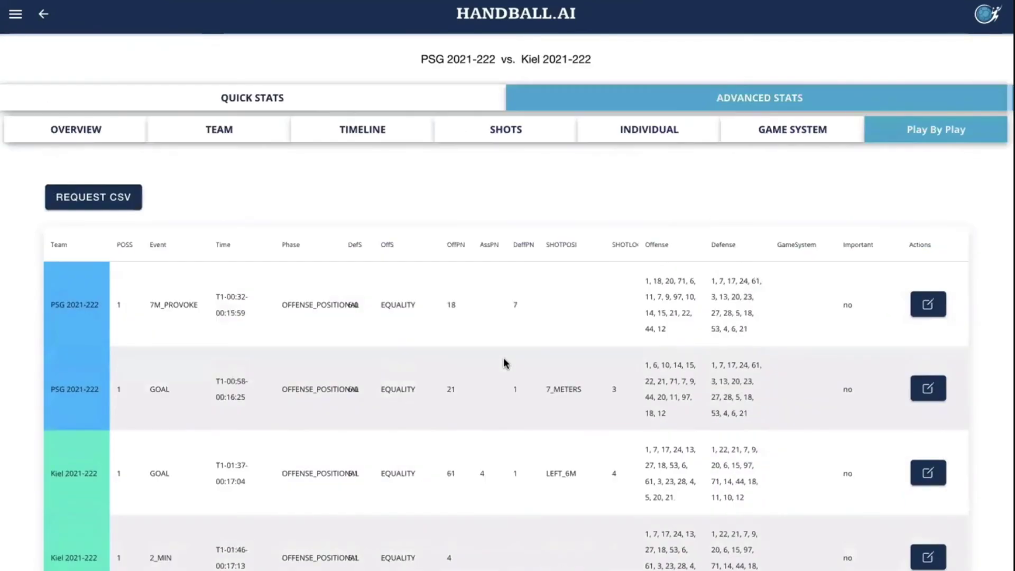
click(263, 98)
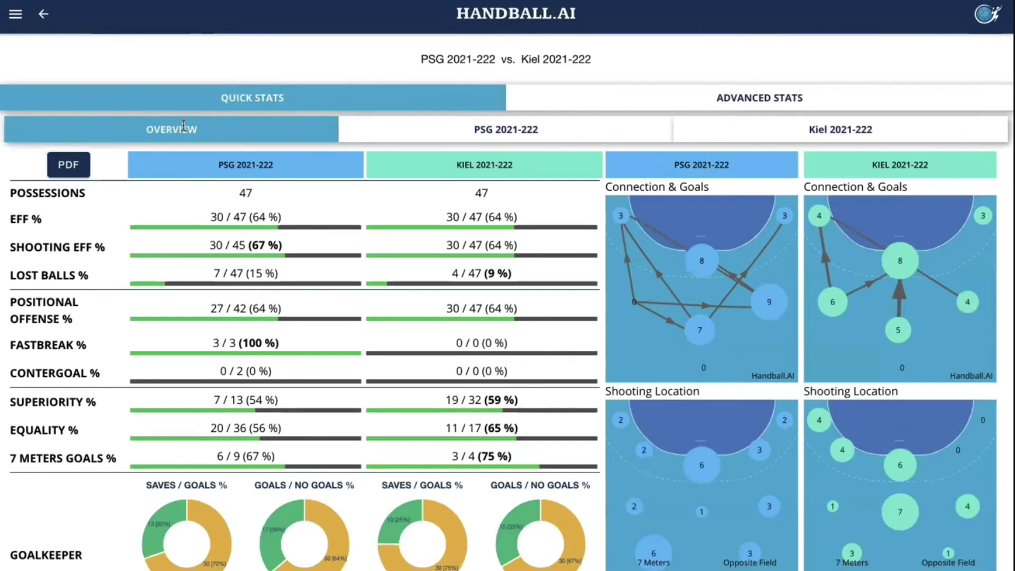
scroll(184, 124, down, 1)
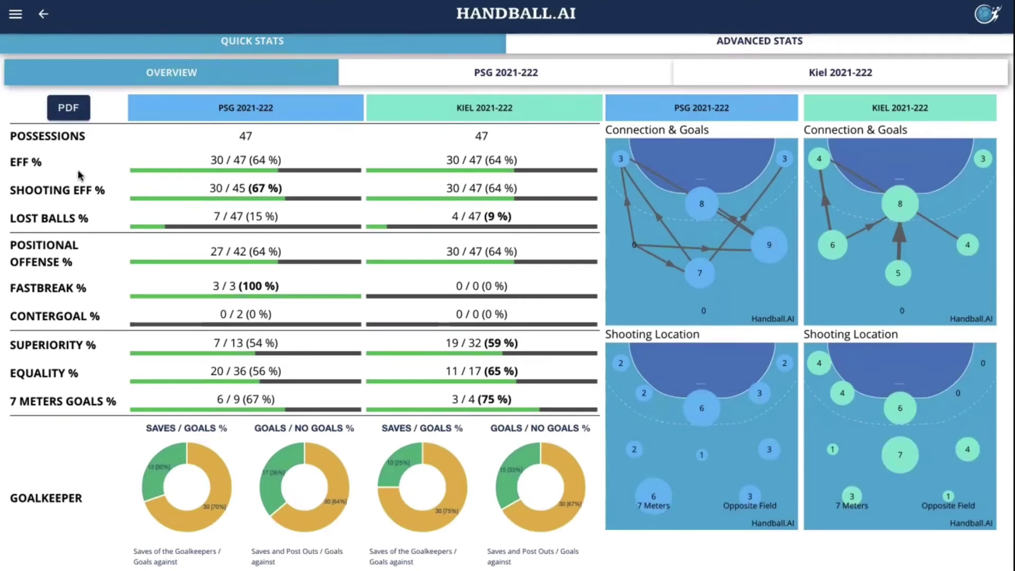
Switch to Sideline Video Analyzer and open the Handball.ai dashboard for the Kiel 2021-222 team in LITE_MODE
click(19, 290)
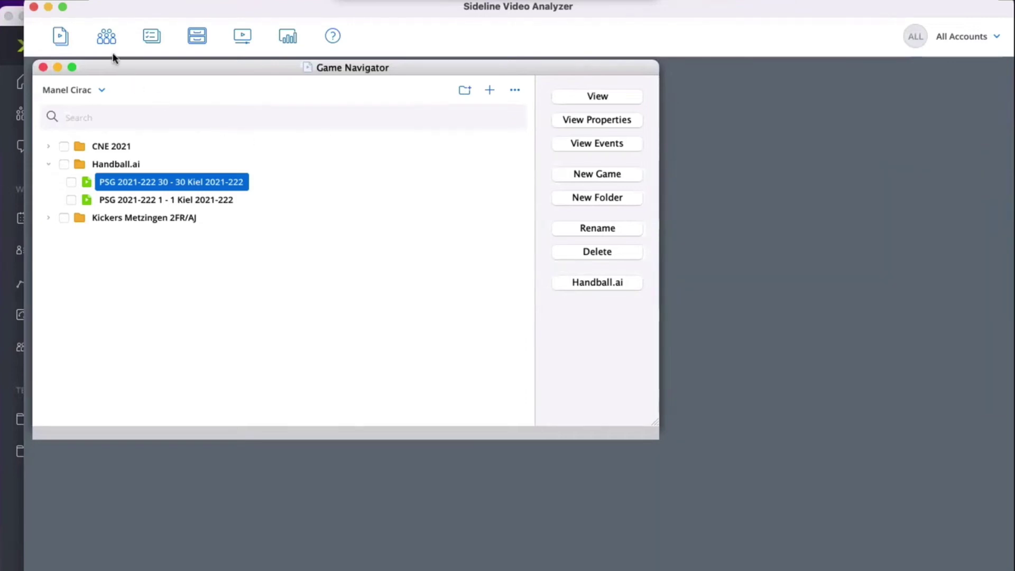
click(106, 37)
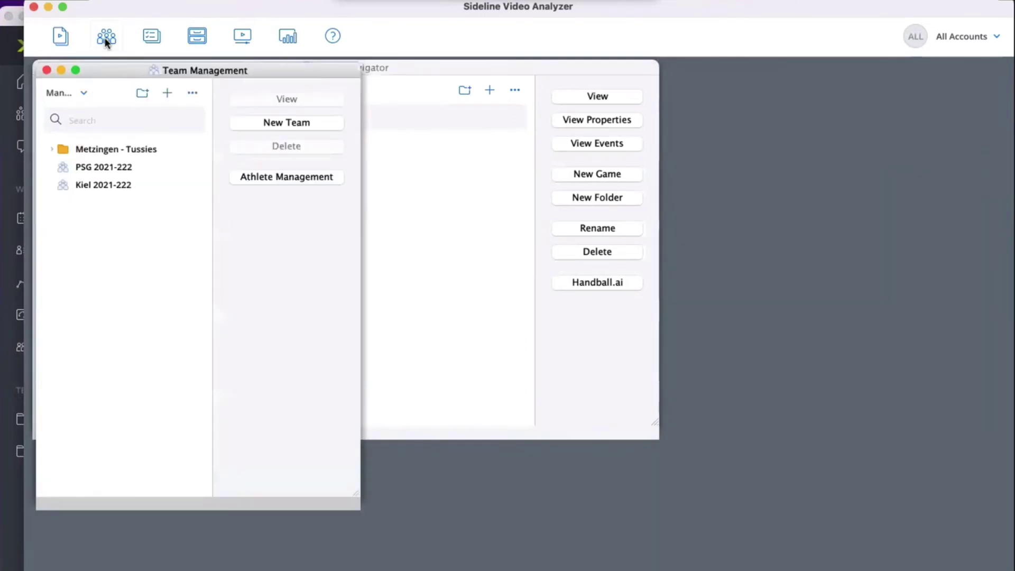
click(109, 168)
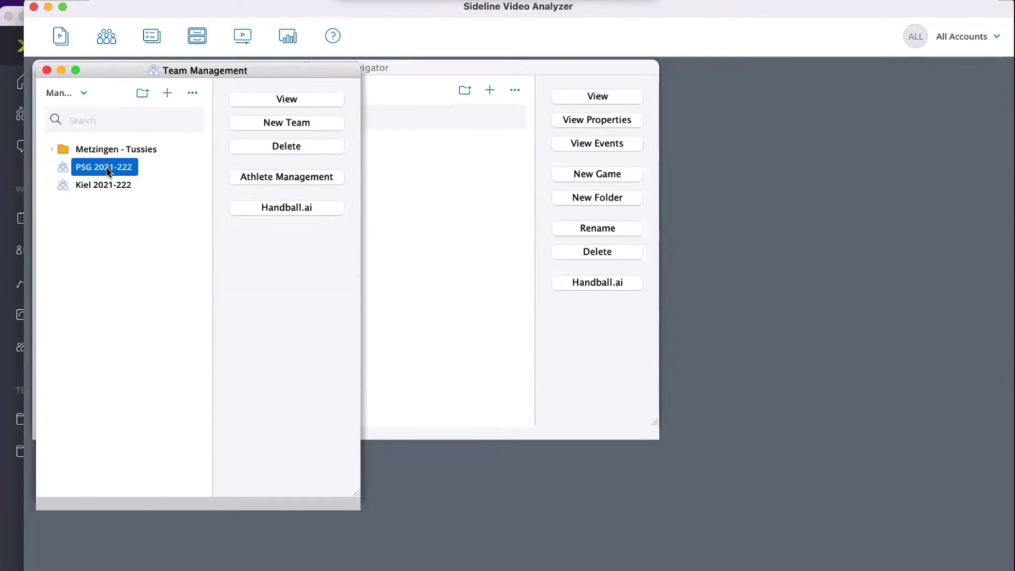
click(97, 189)
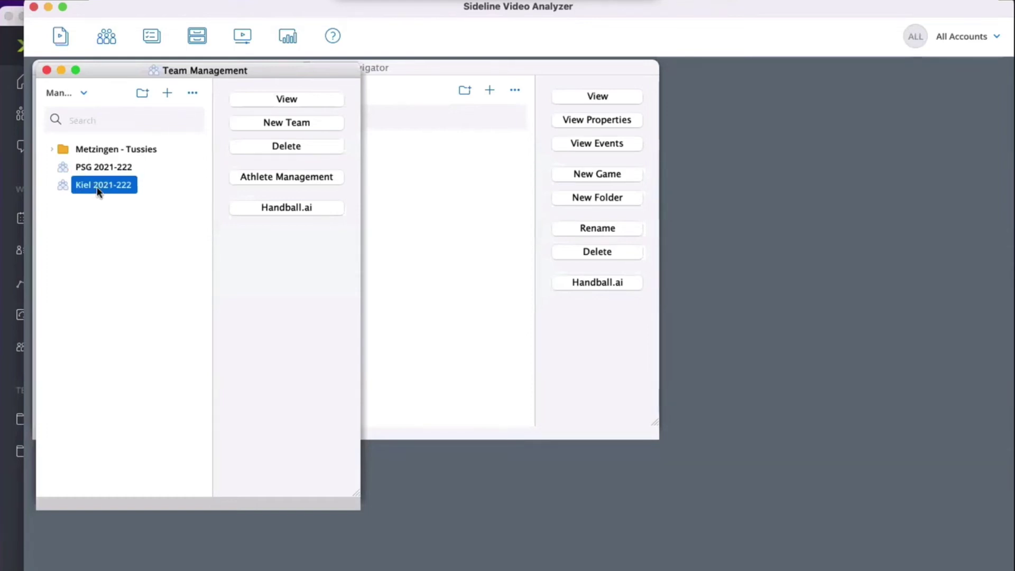
click(282, 209)
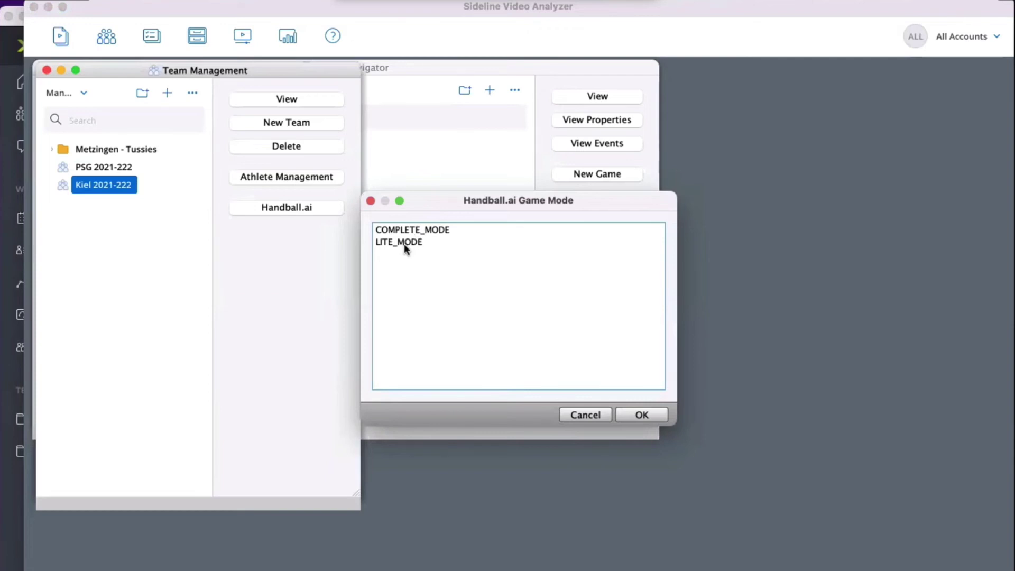
click(408, 243)
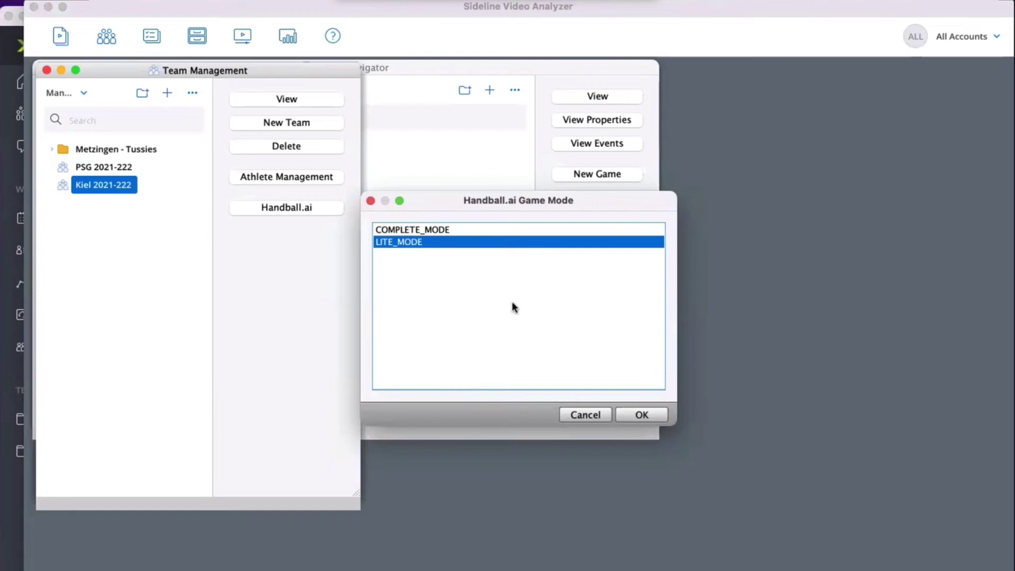
click(640, 416)
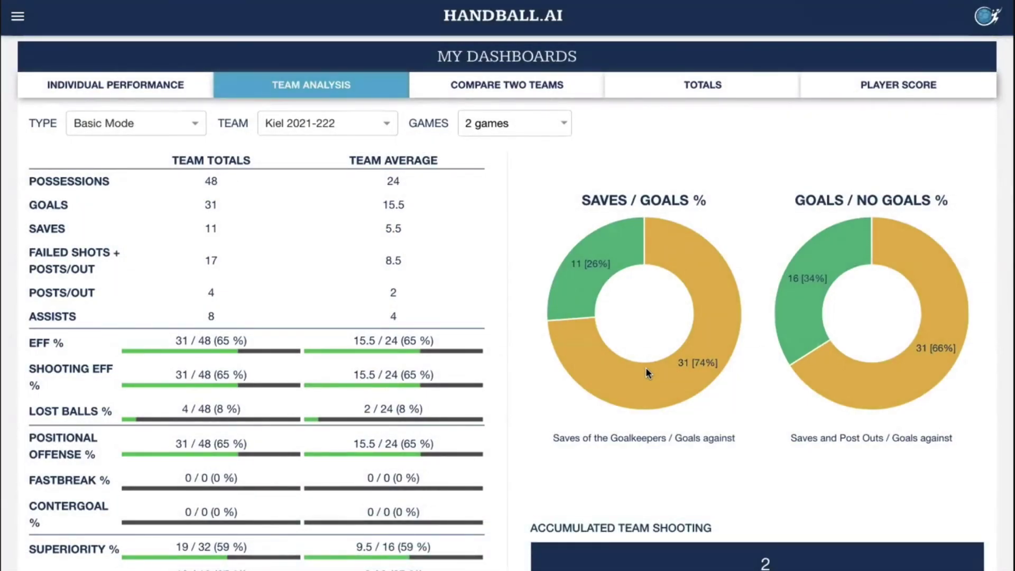
Check which games feed Kiel's team analysis and review its totals, connection and shooting maps, team events and players table
click(562, 124)
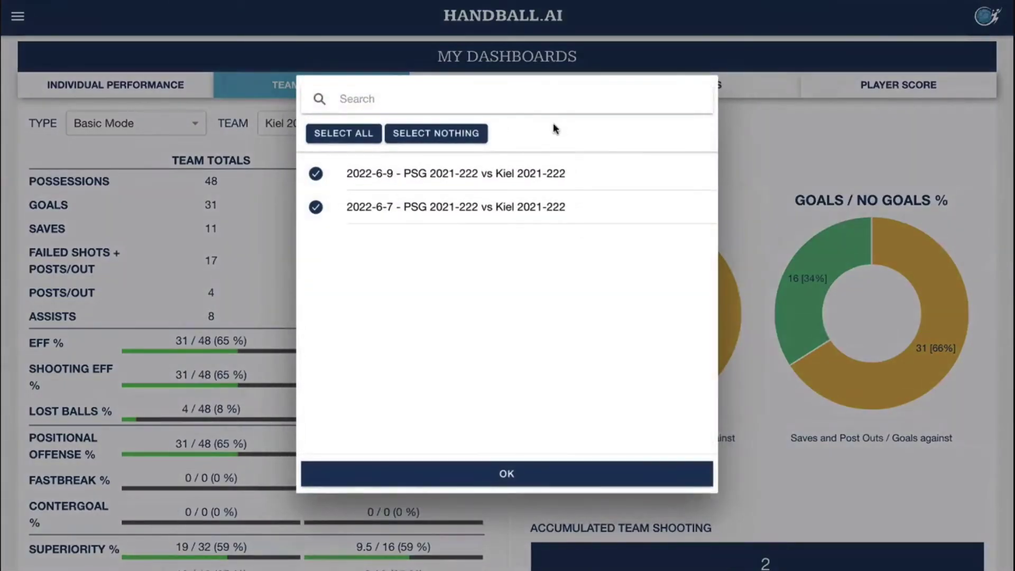
click(544, 480)
scroll(506, 352, down, 6)
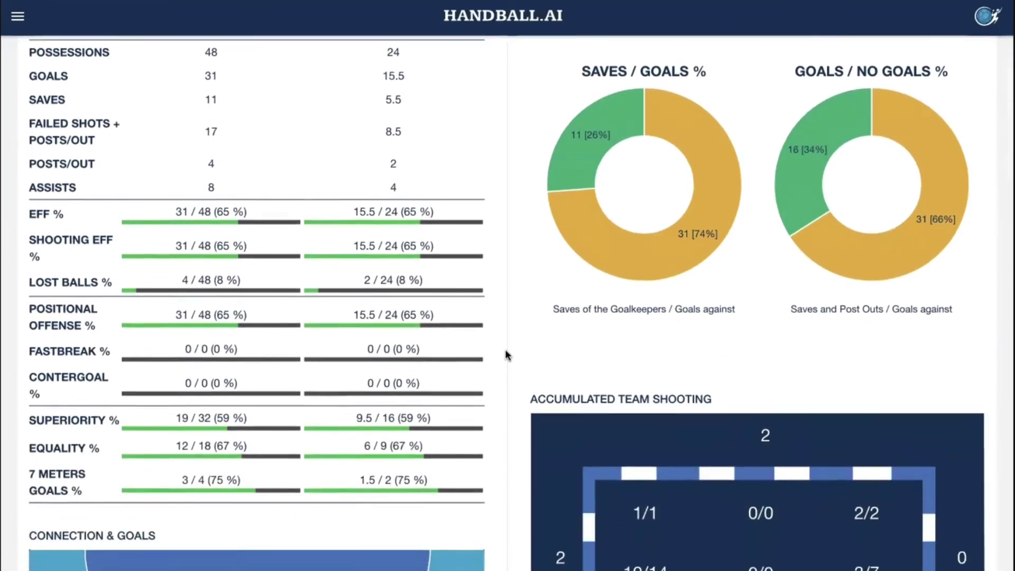
scroll(505, 352, down, 9)
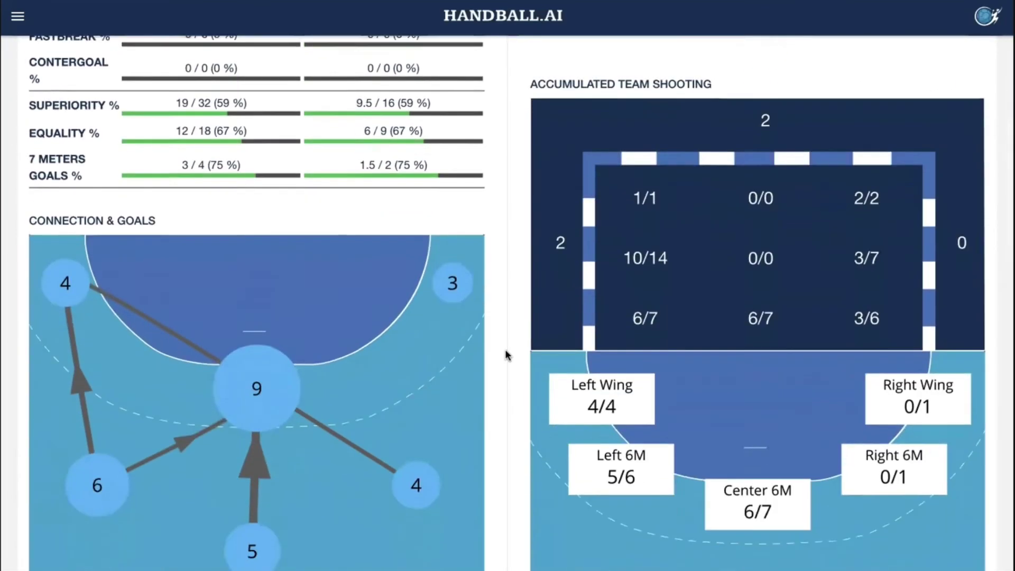
scroll(507, 356, down, 9)
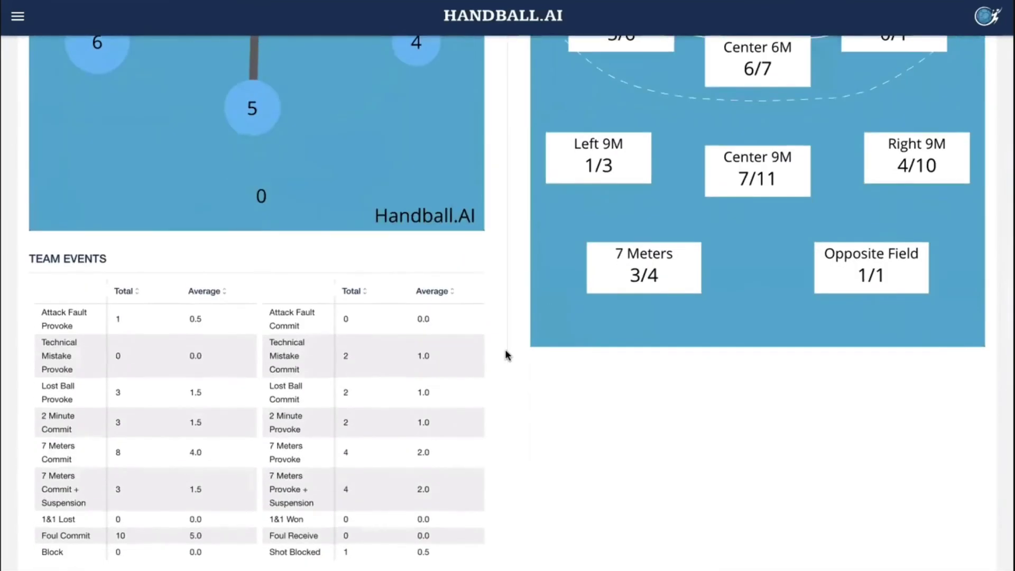
scroll(506, 355, down, 8)
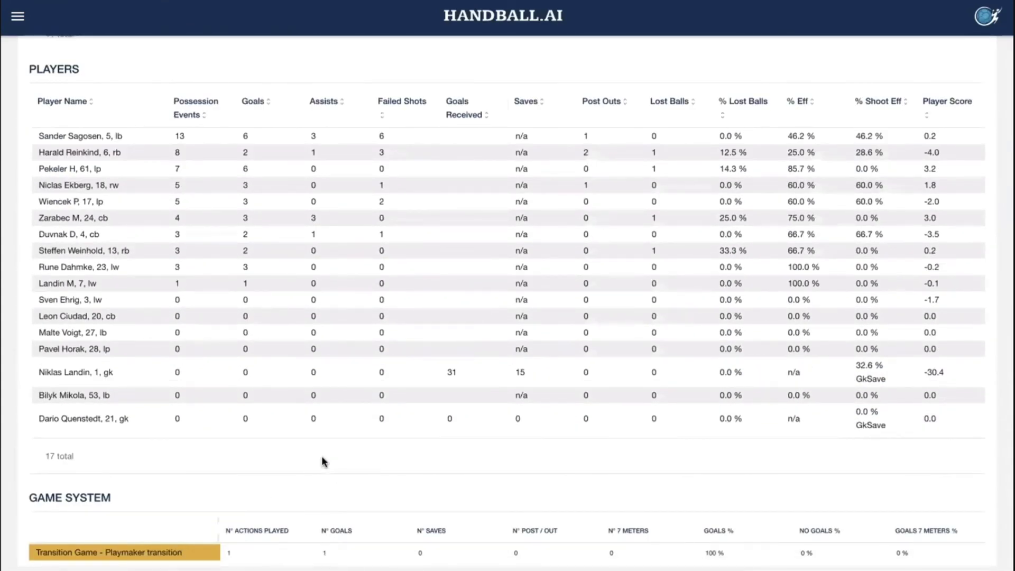
Re-examine Kiel's players table, pace and phases development, and shooting maps, and check which teams are available for analysis
scroll(321, 456, up, 1)
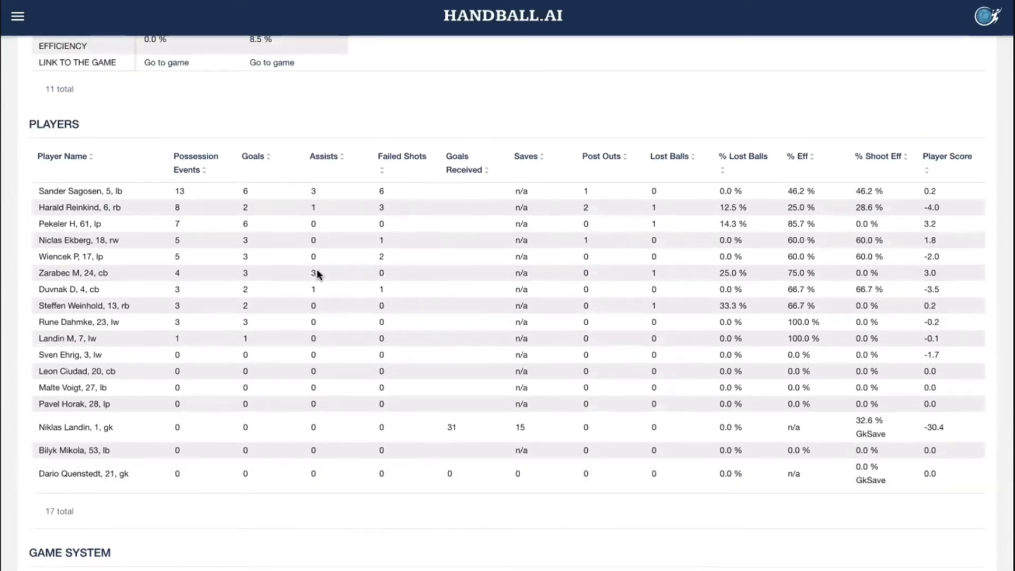
scroll(355, 251, up, 6)
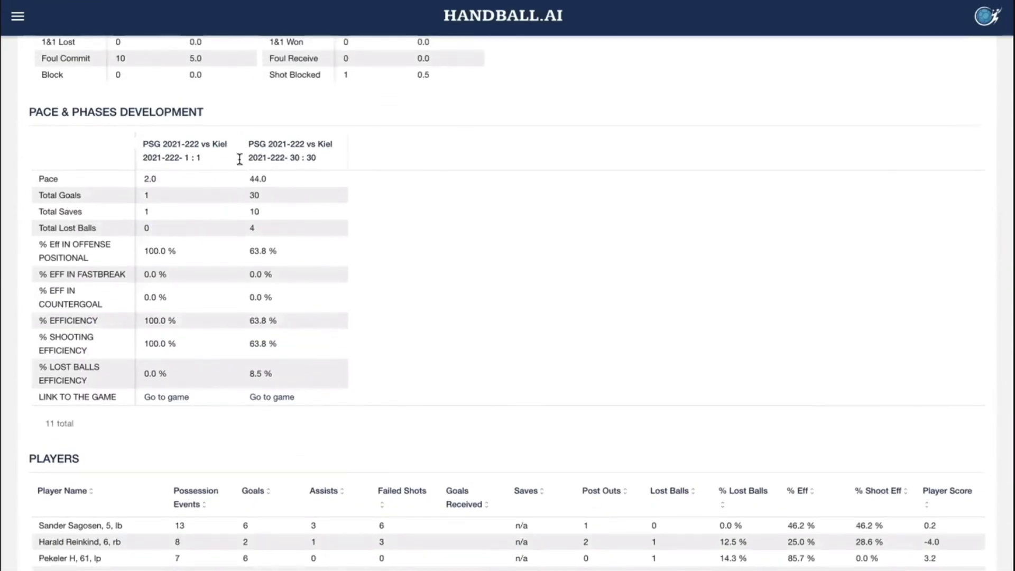
scroll(347, 167, up, 2)
scroll(346, 167, up, 8)
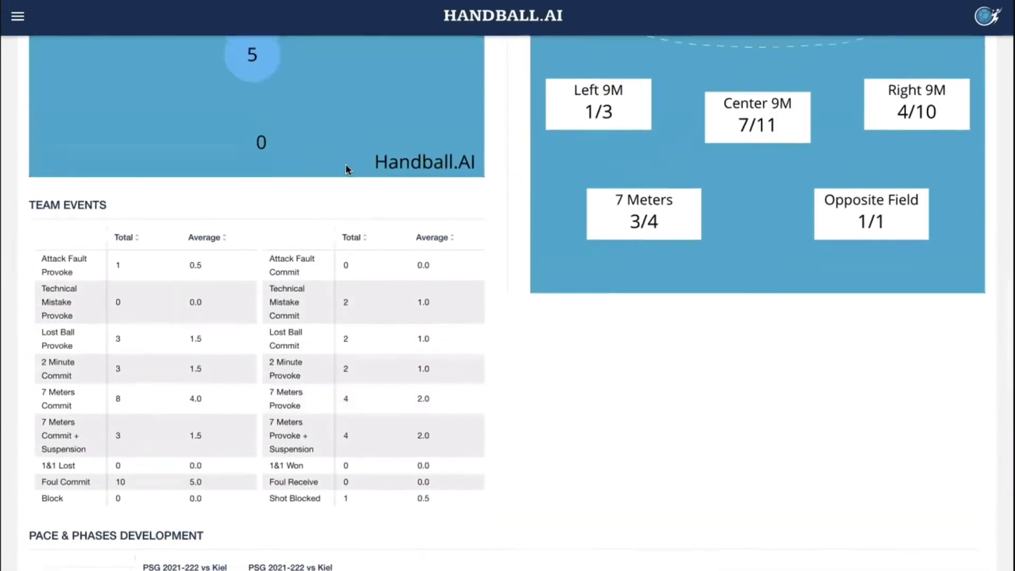
scroll(292, 394, up, 3)
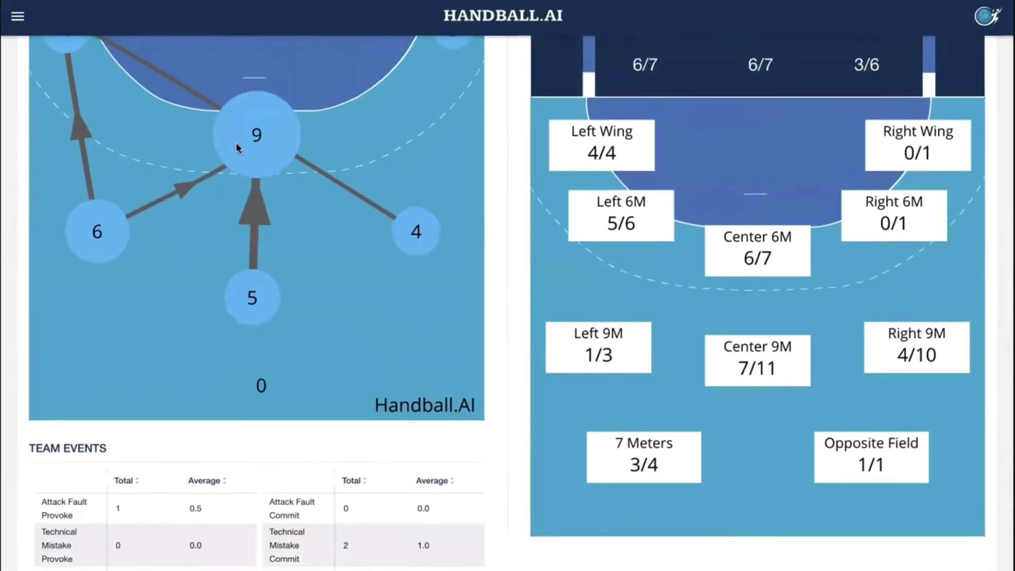
scroll(516, 364, up, 1)
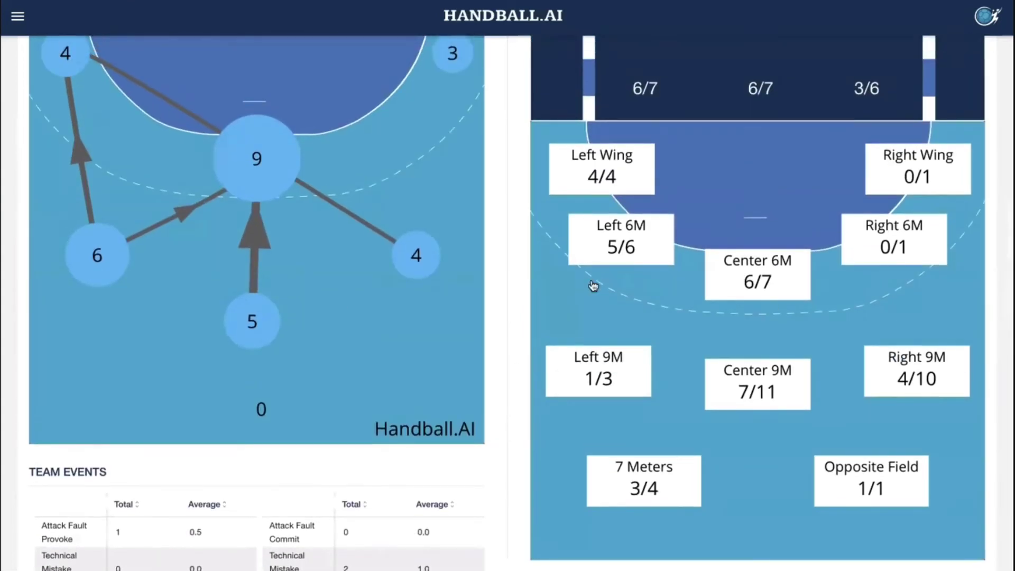
scroll(545, 333, up, 3)
scroll(547, 337, up, 9)
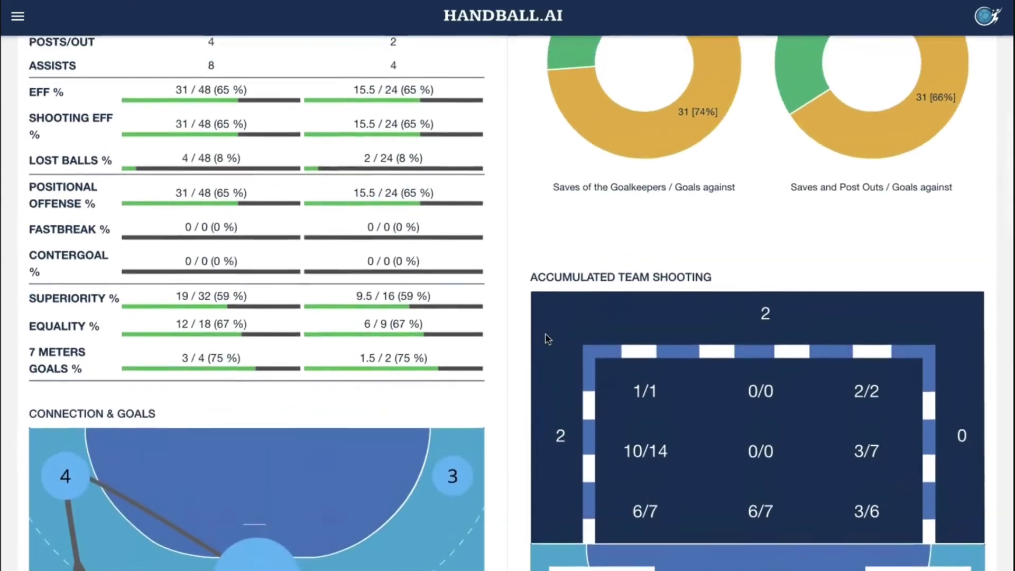
scroll(546, 337, up, 1)
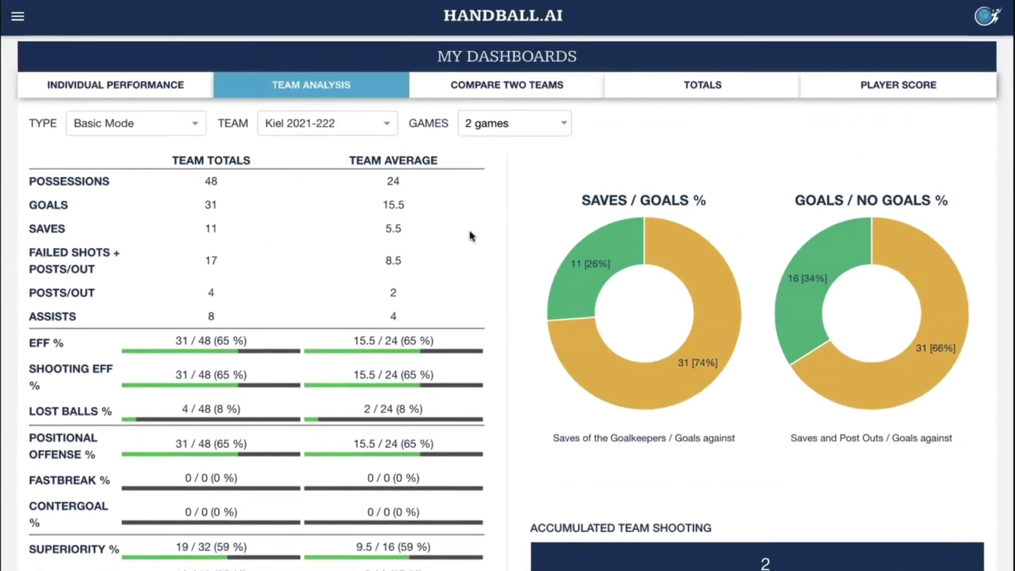
click(386, 132)
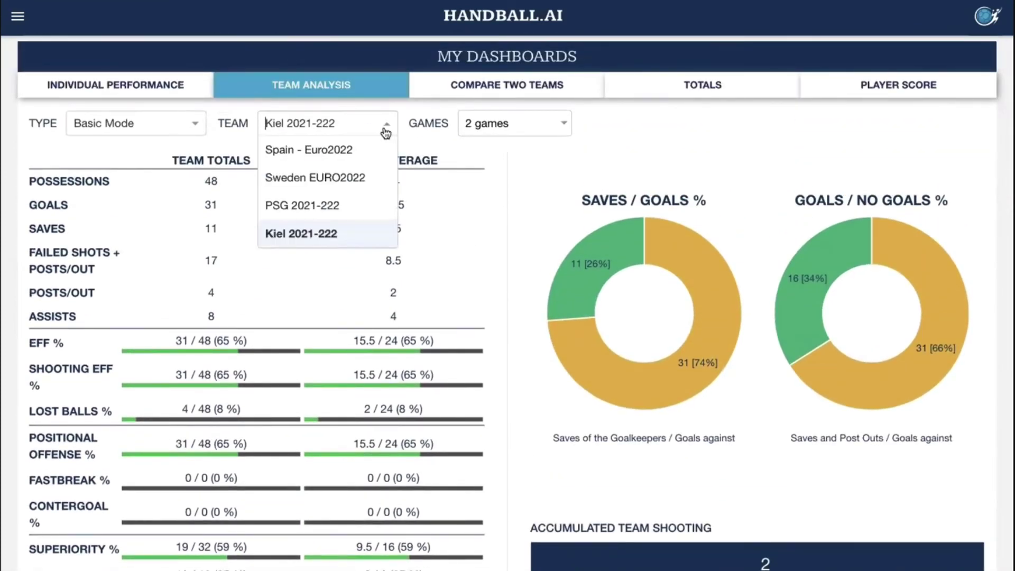
click(615, 143)
Switch back to Sideline Video Analyzer and open the PSG 2021-222 team's details with its athlete list
mouse_move(10, 249)
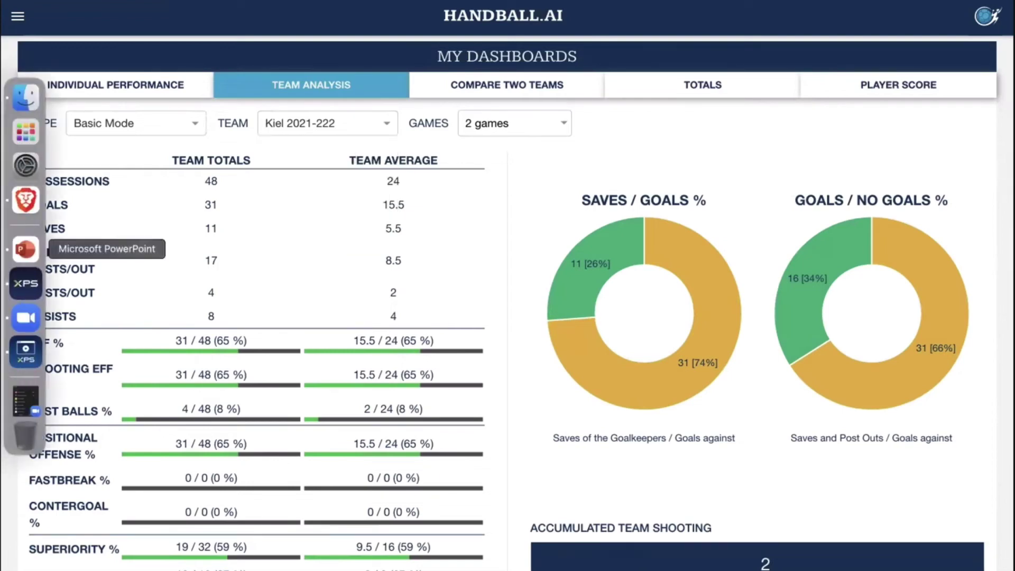
click(25, 284)
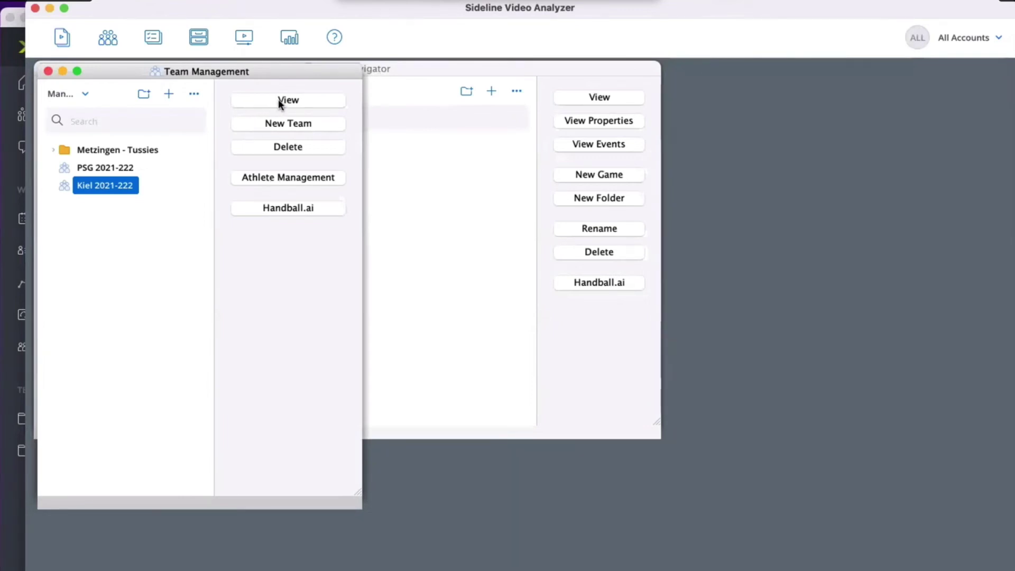
click(87, 168)
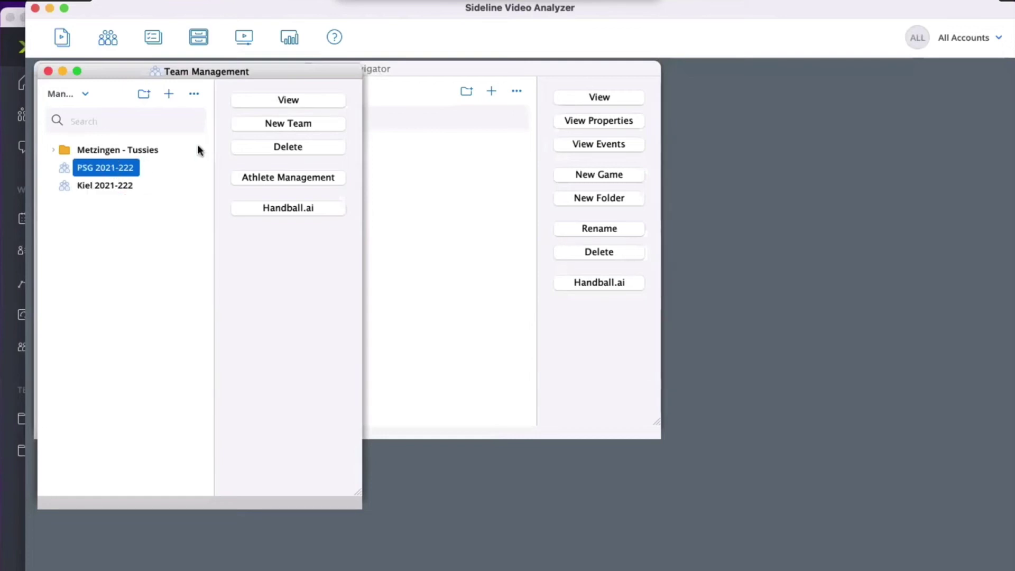
click(280, 102)
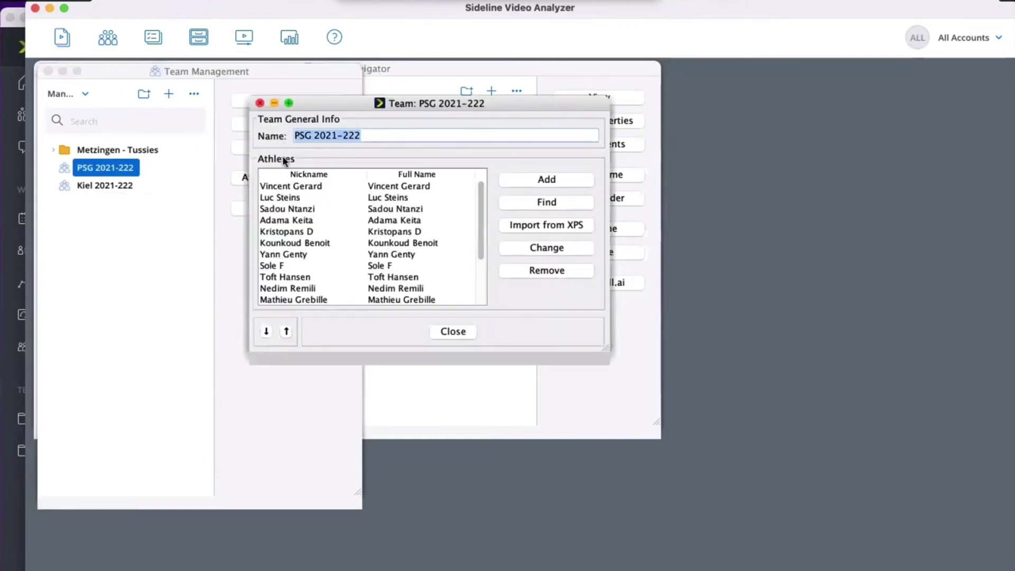
Open the Handball.ai dashboard for the second athlete in the PSG 2021-222 list and review the totals, shooting map, individual events and last games
click(279, 198)
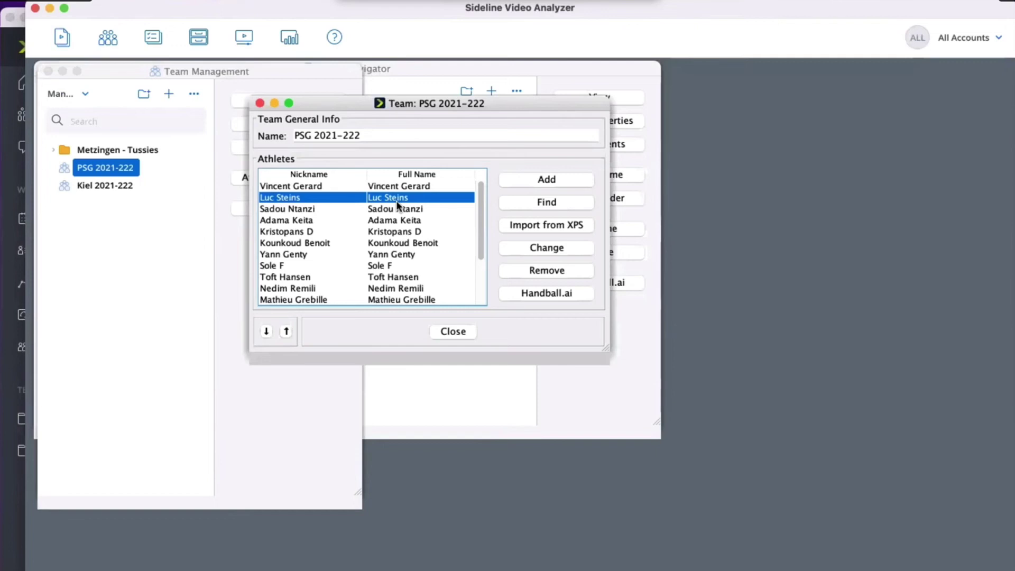
click(547, 294)
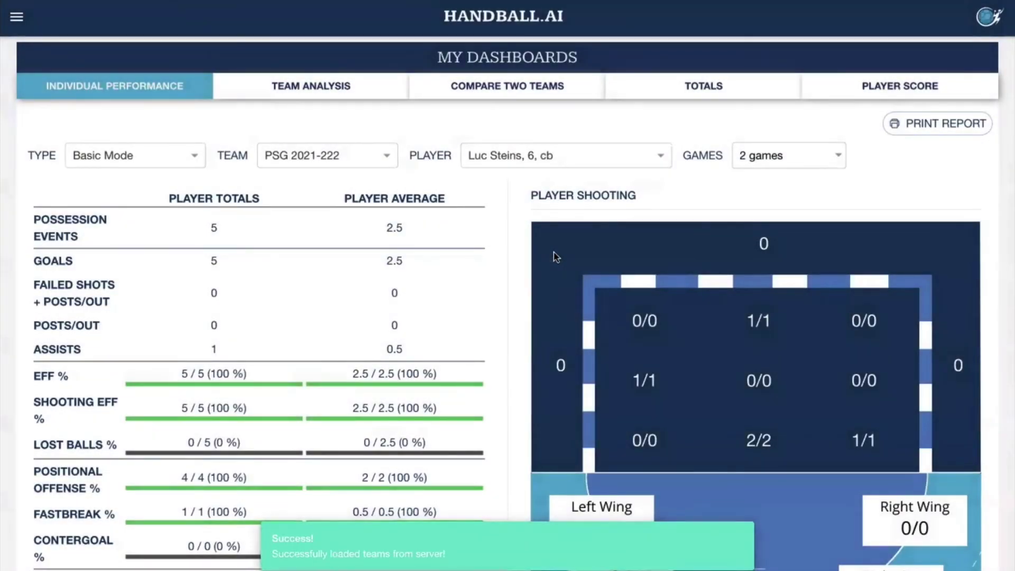
scroll(514, 238, down, 2)
scroll(514, 238, down, 3)
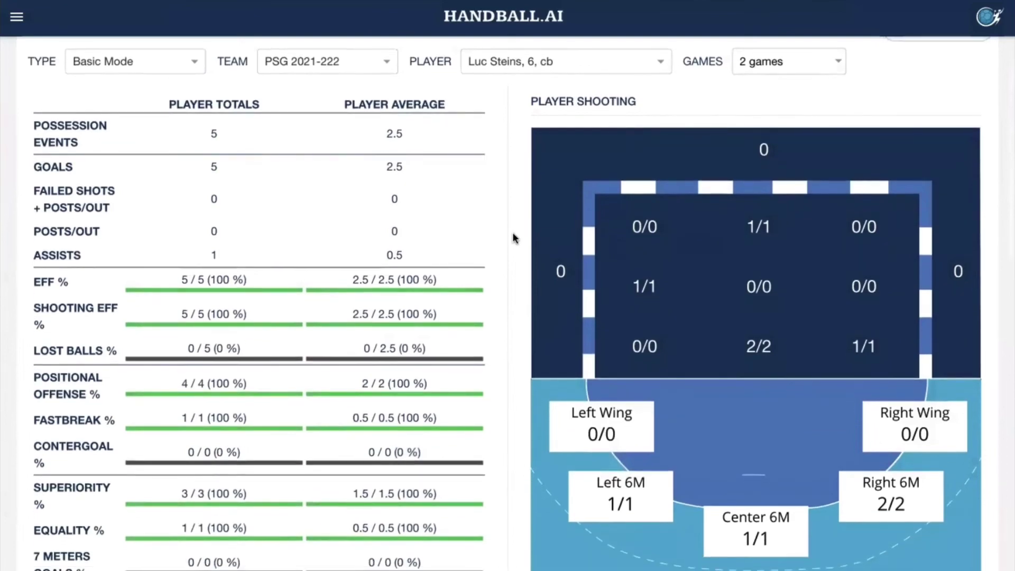
scroll(514, 238, down, 3)
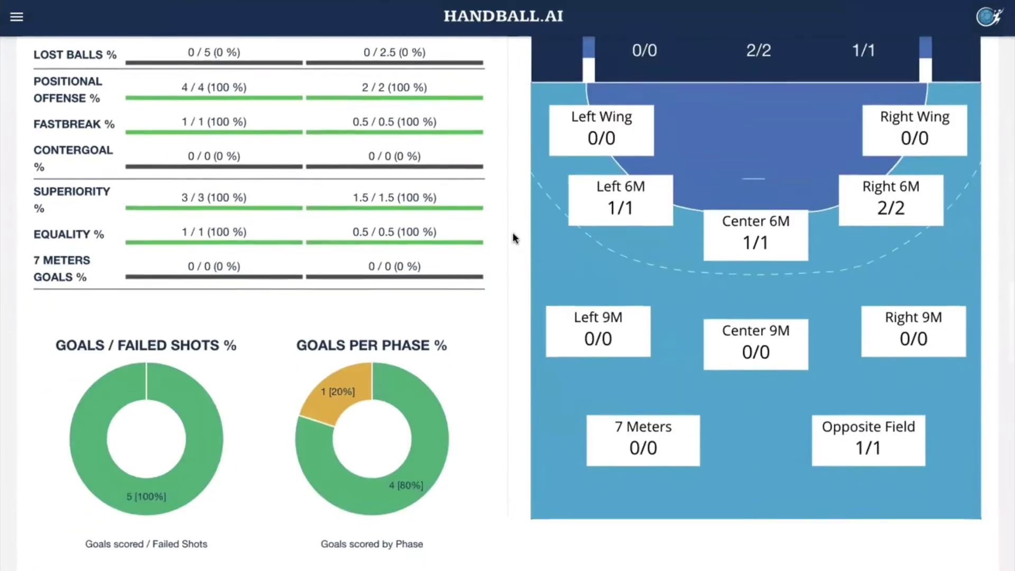
scroll(514, 238, down, 2)
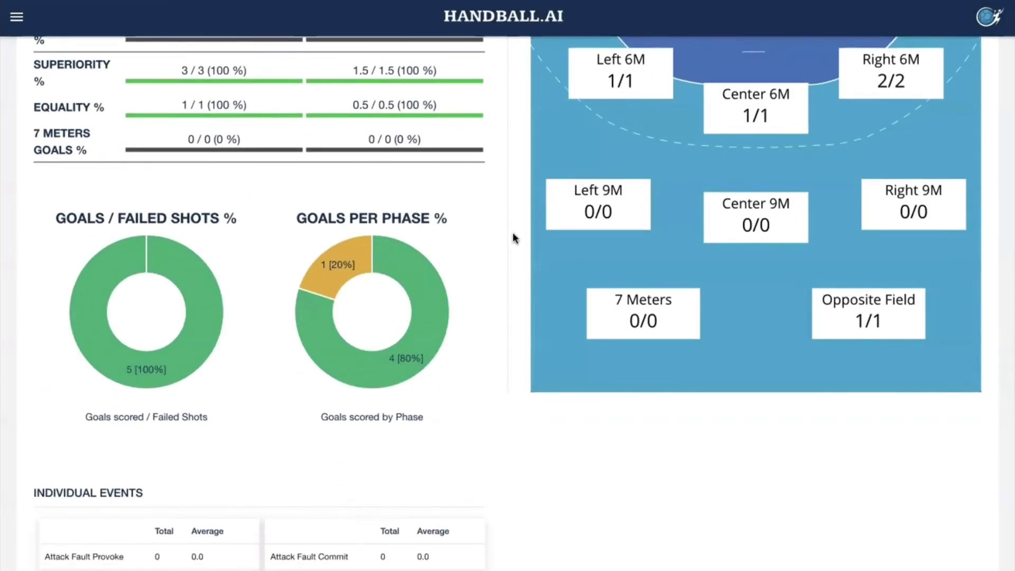
scroll(514, 238, down, 5)
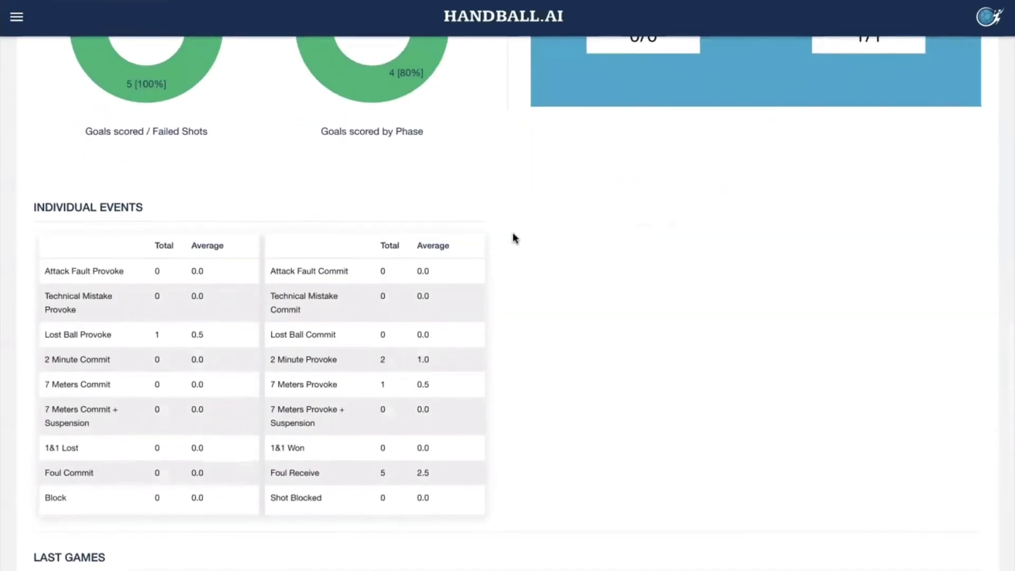
scroll(514, 238, down, 3)
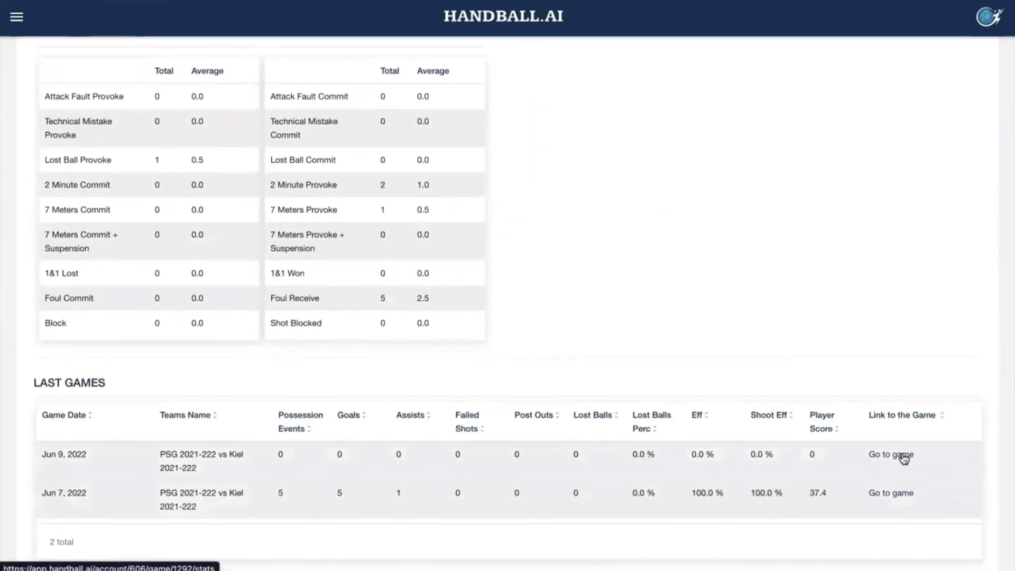
scroll(680, 287, up, 10)
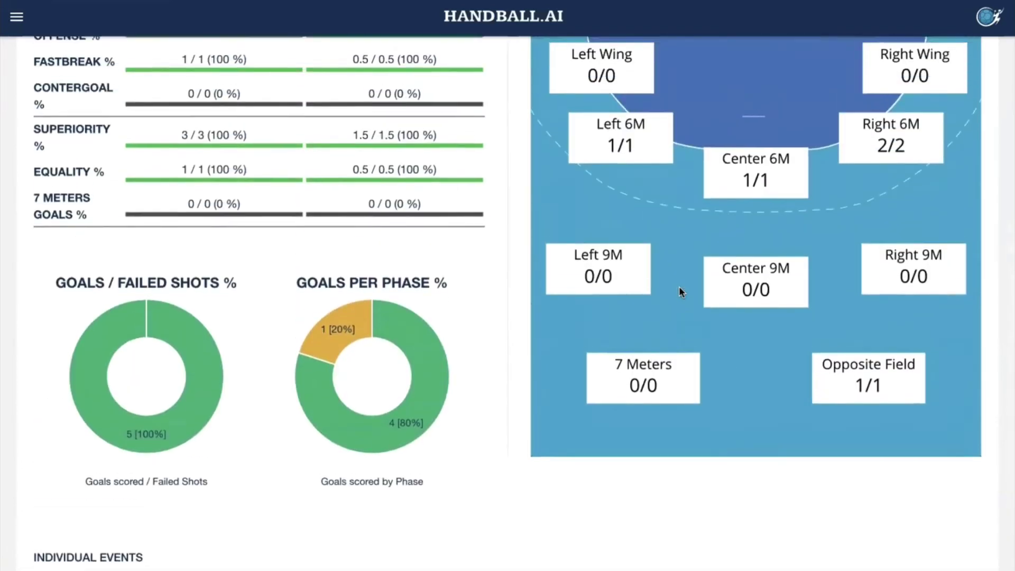
scroll(679, 288, up, 7)
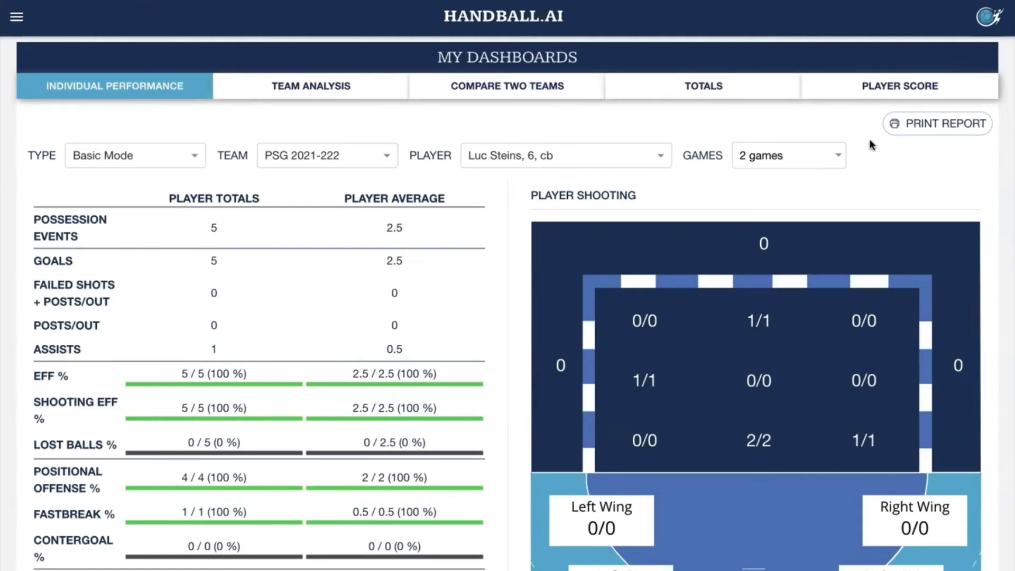
Generate the printable PDF report of the player's individual performance, look through its pages and return to the dashboard
click(912, 132)
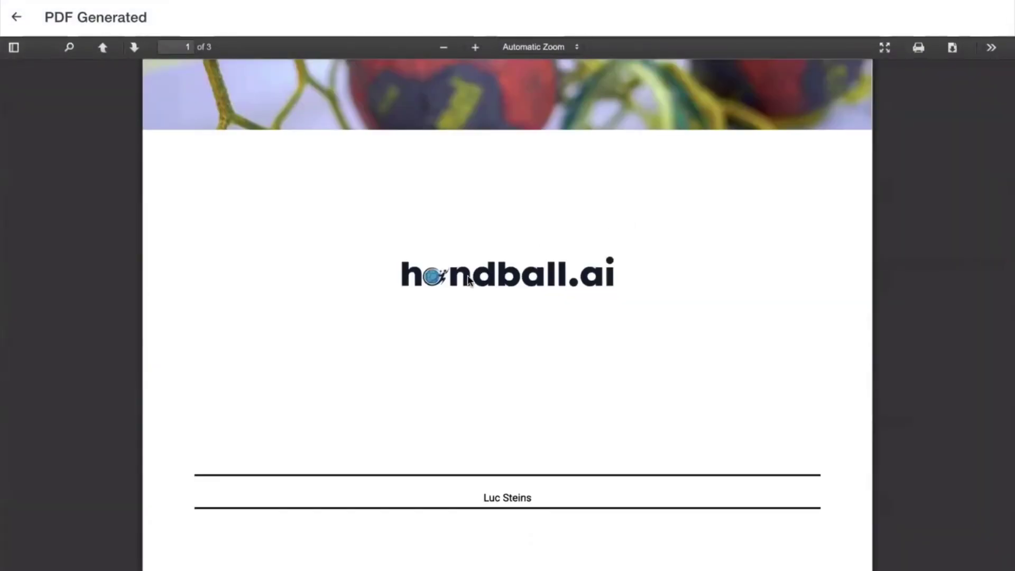
scroll(468, 280, down, 10)
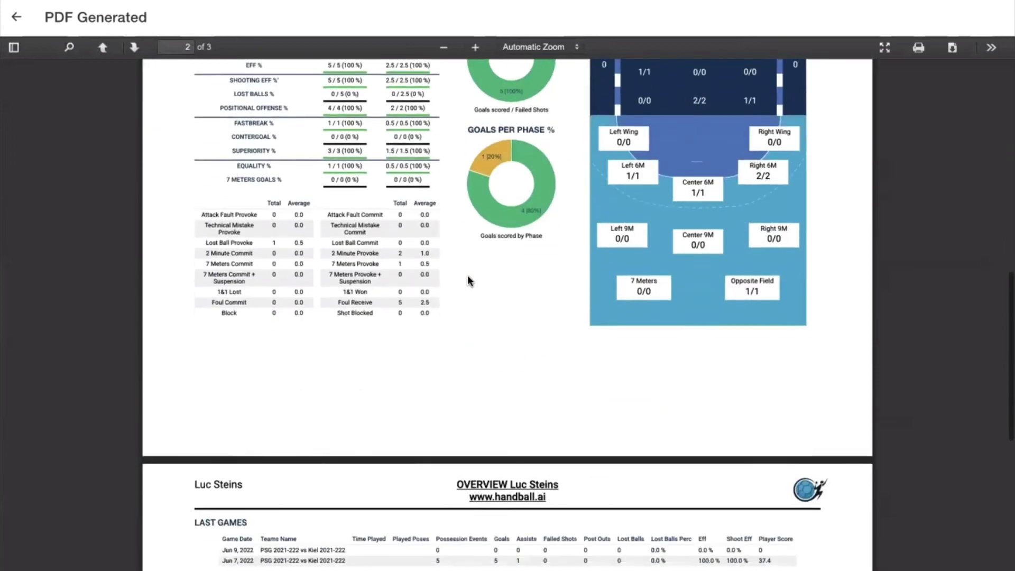
scroll(469, 280, down, 4)
scroll(468, 281, up, 3)
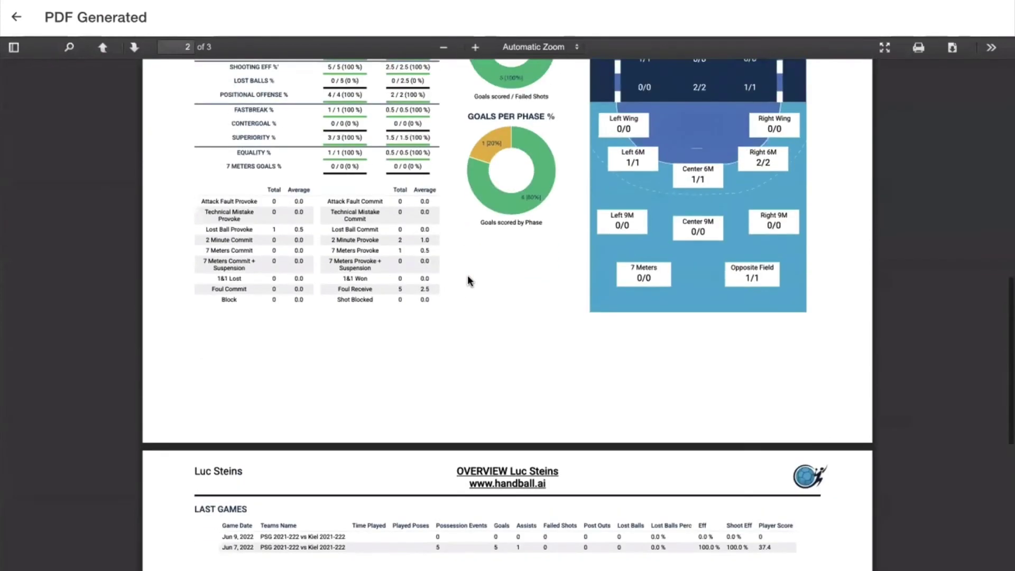
scroll(469, 281, up, 5)
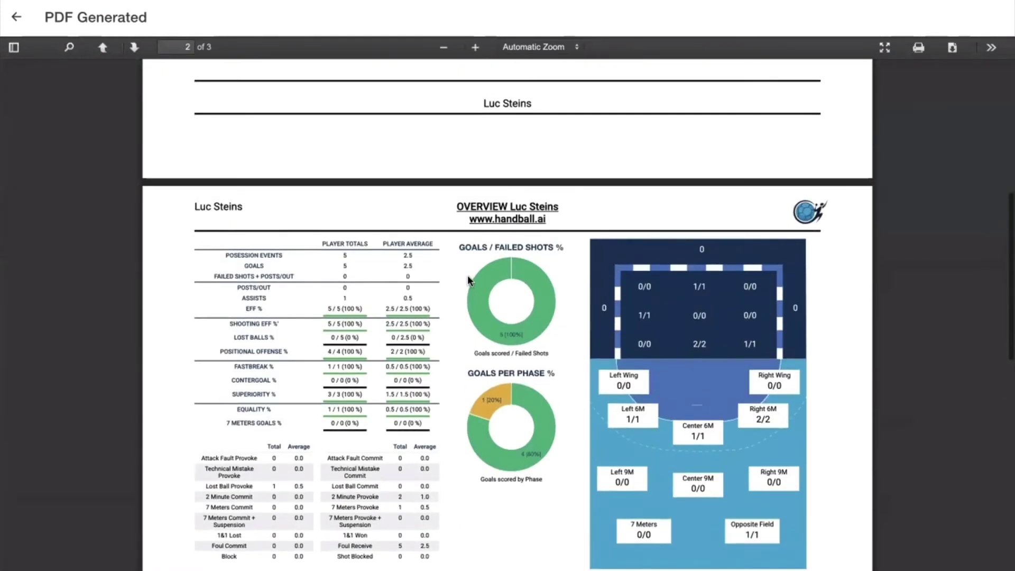
scroll(469, 281, up, 8)
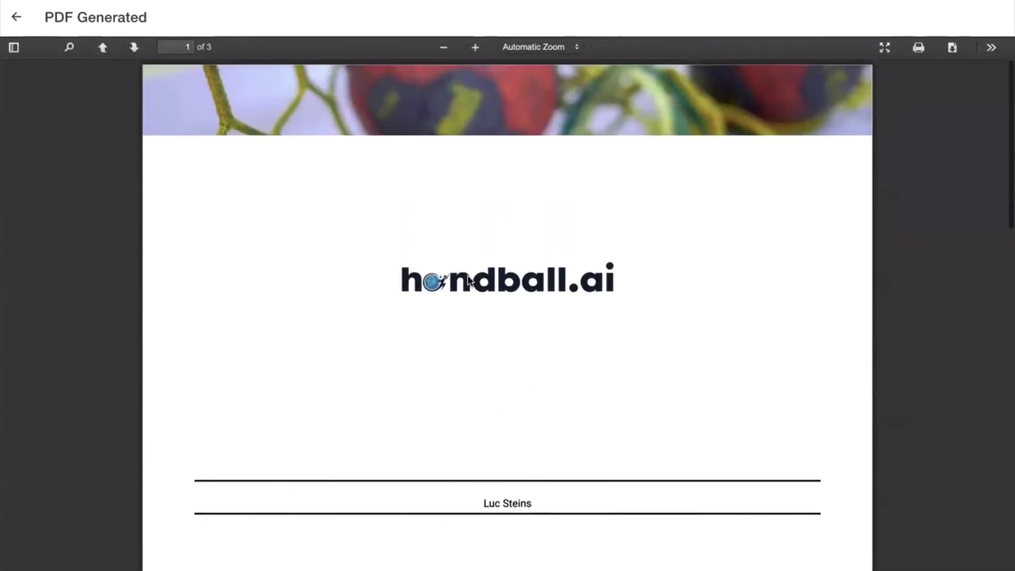
click(10, 24)
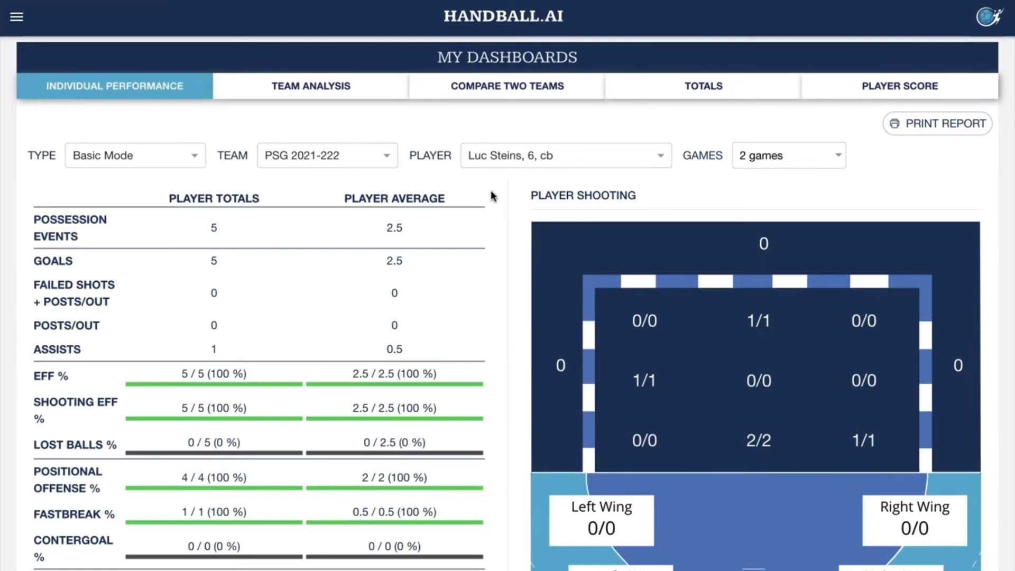
Re-examine the player's totals and averages, shooting map, goal charts and individual events on the dashboard
scroll(491, 197, down, 2)
scroll(494, 195, up, 1)
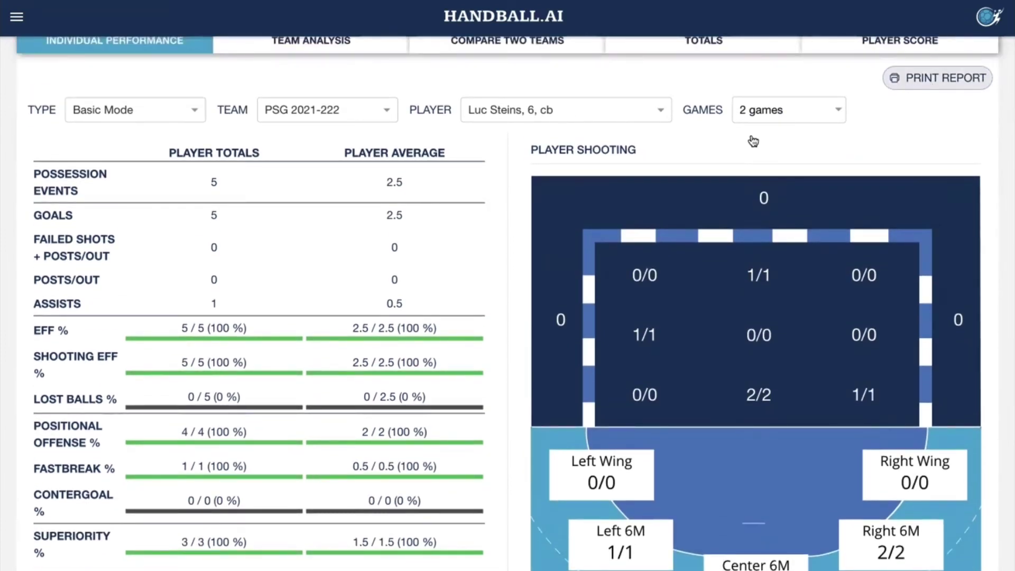
scroll(495, 306, down, 8)
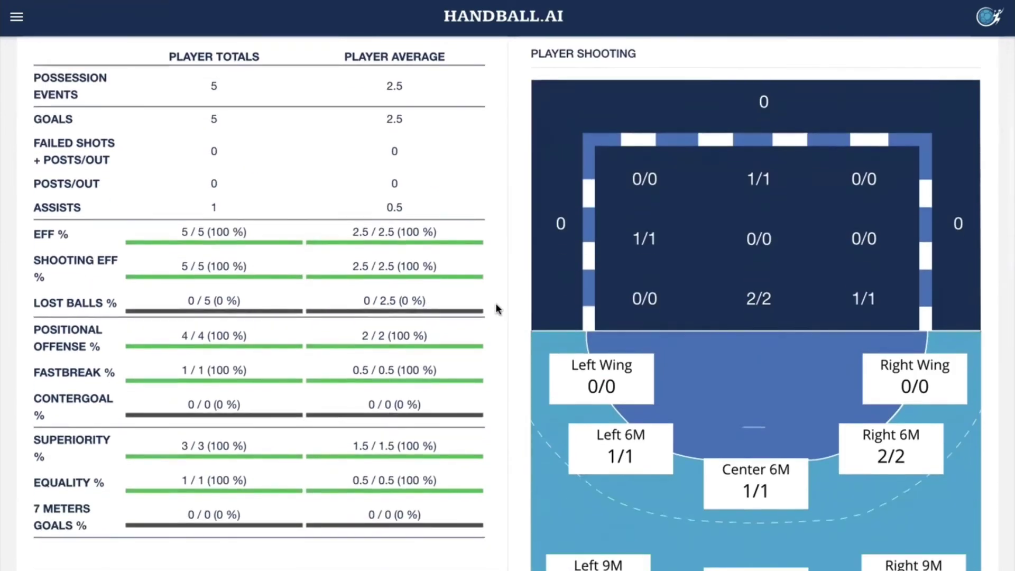
scroll(497, 305, down, 4)
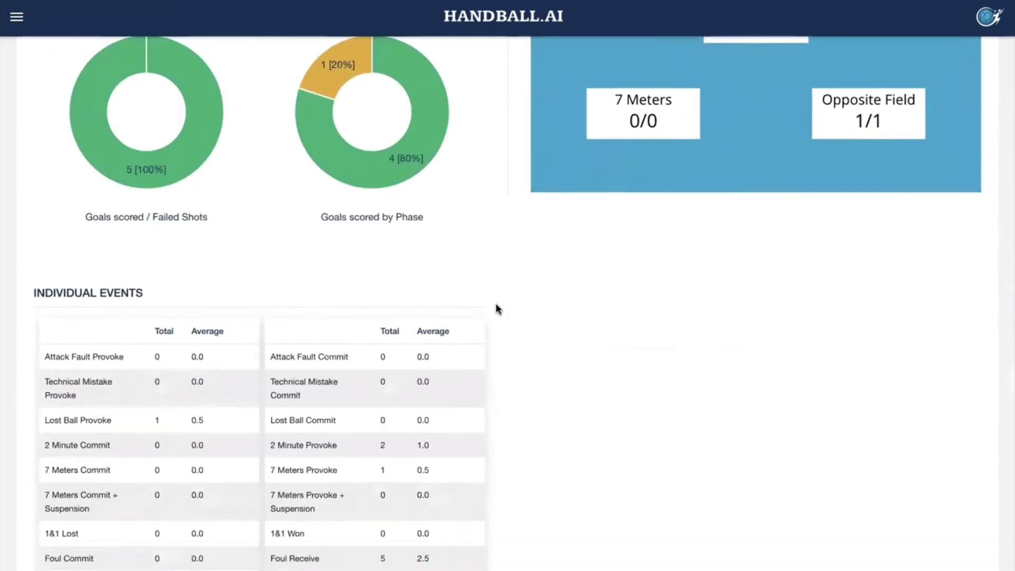
scroll(496, 305, up, 14)
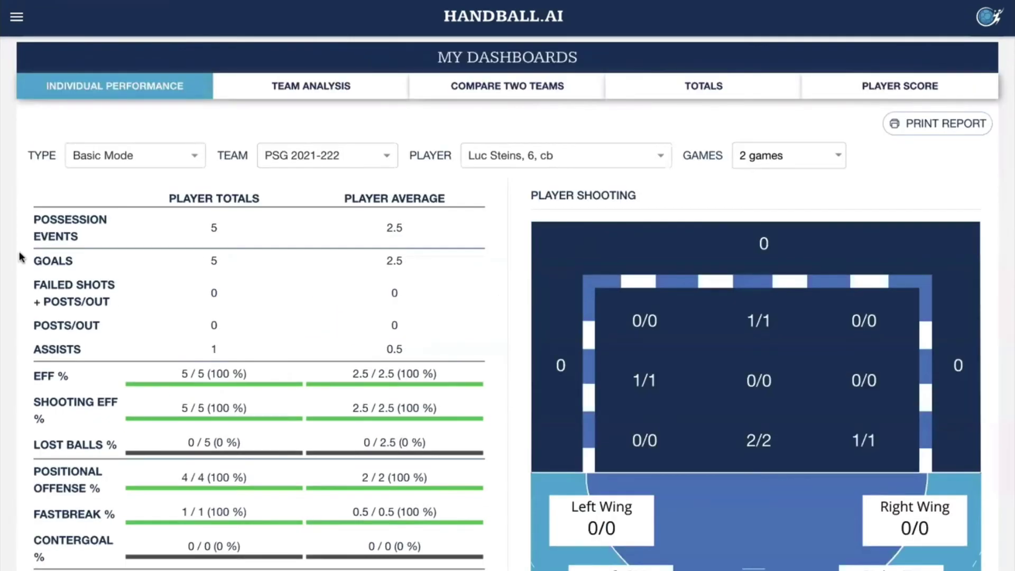
Switch back to Sideline Video Analyzer, close the PSG 2021-222 team details and move the Team Management window off the game list
mouse_move(6, 249)
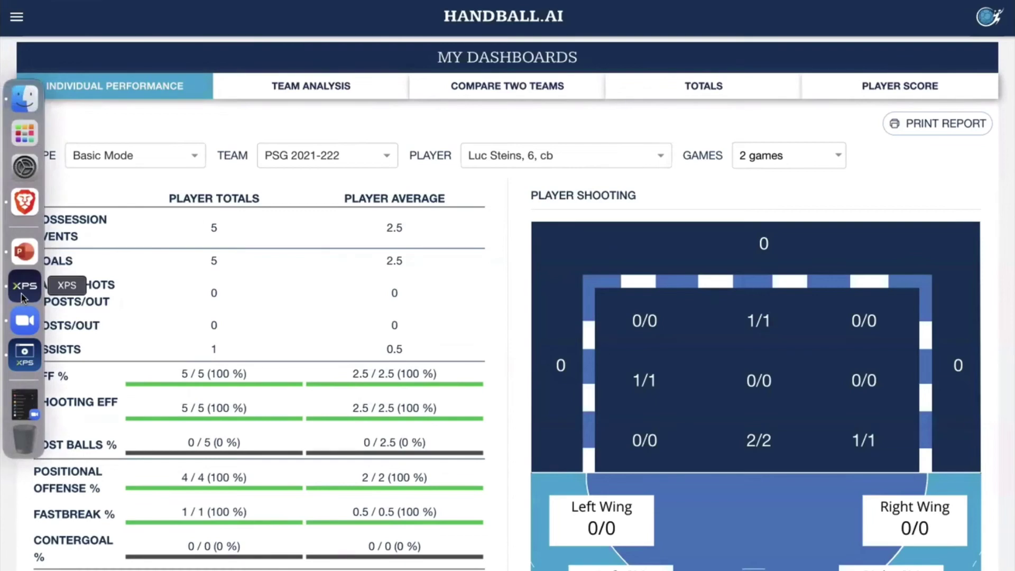
click(23, 294)
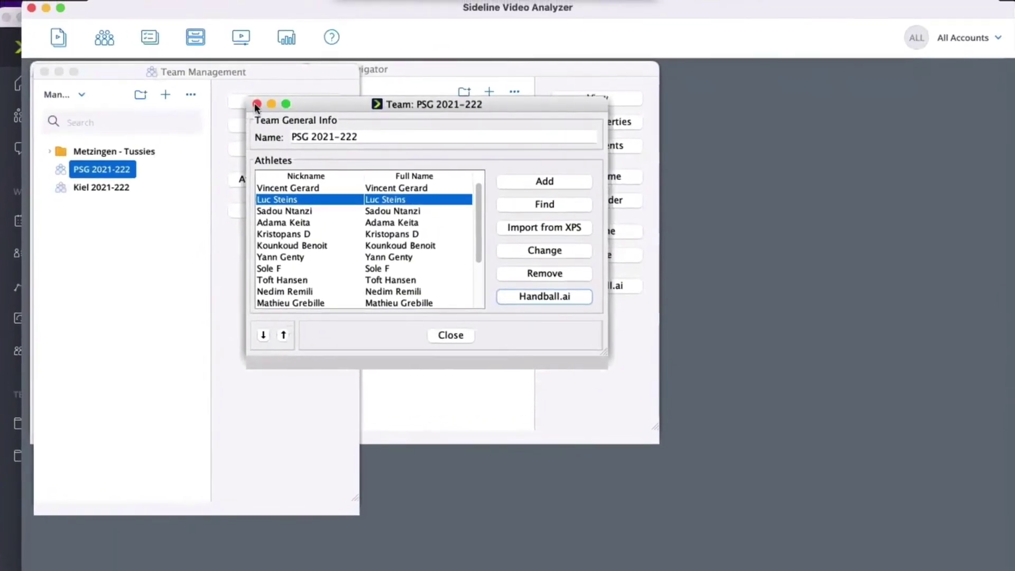
click(257, 104)
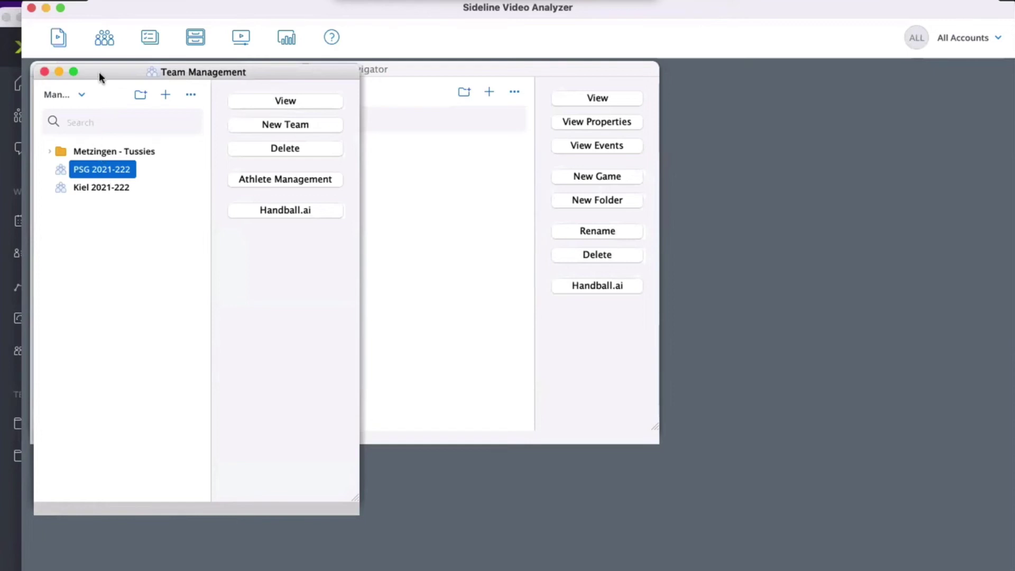
drag(82, 75, 320, 126)
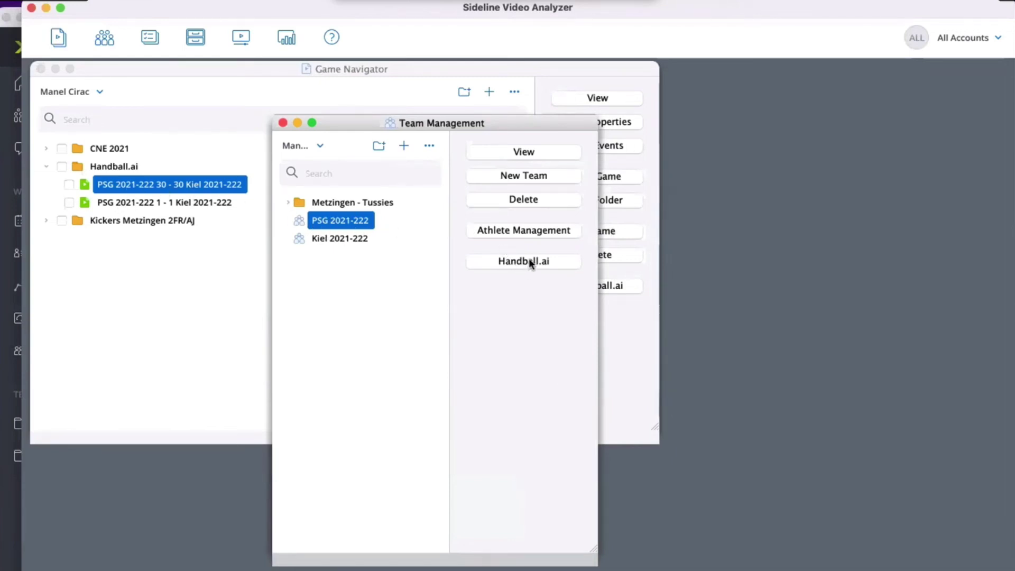
click(539, 153)
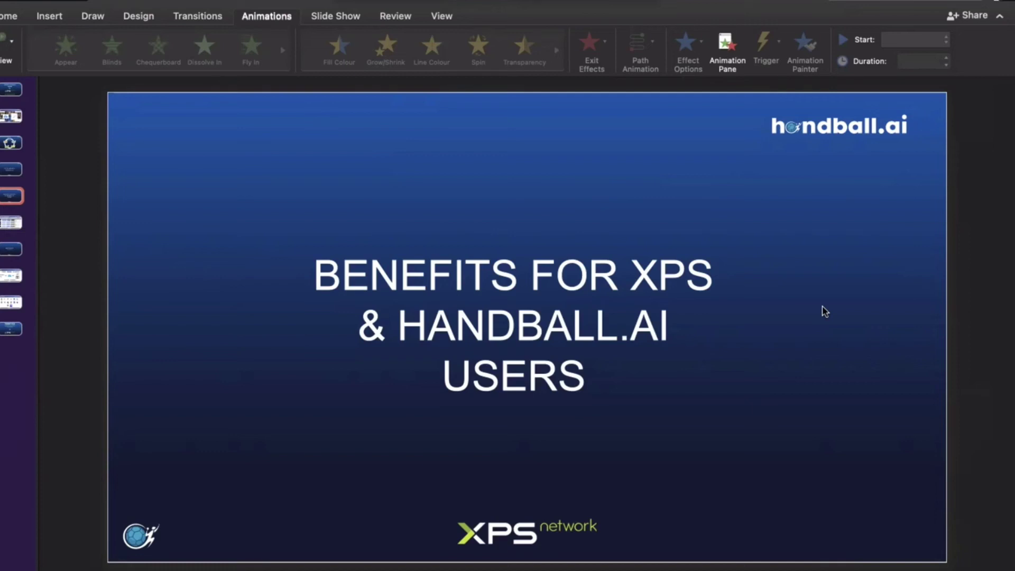
Return to Sideline Video Analyzer and open the event set of the PSG 2021-222 30 - 30 Kiel 2021-222 game
mouse_move(3, 293)
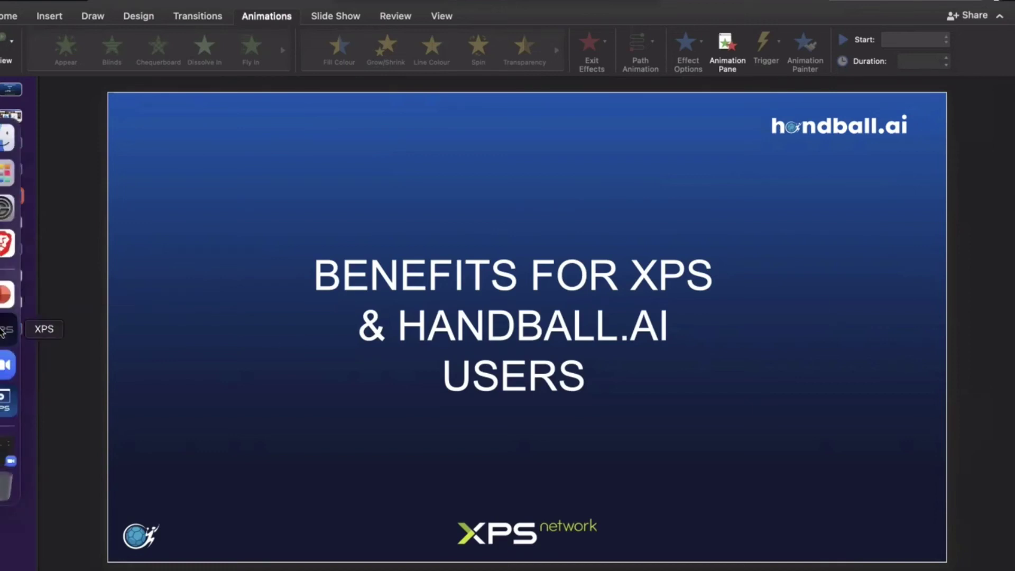
click(2, 329)
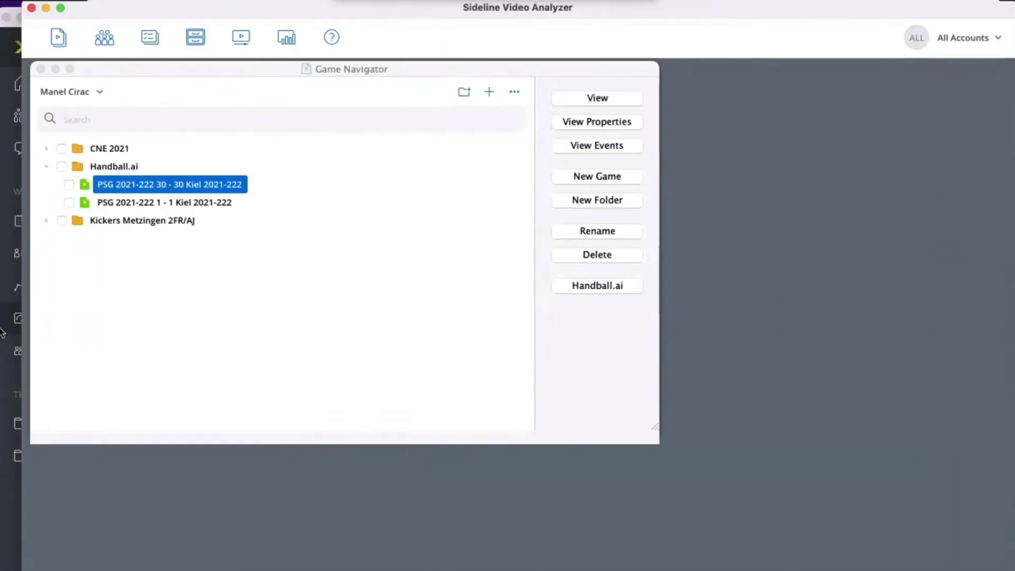
click(609, 146)
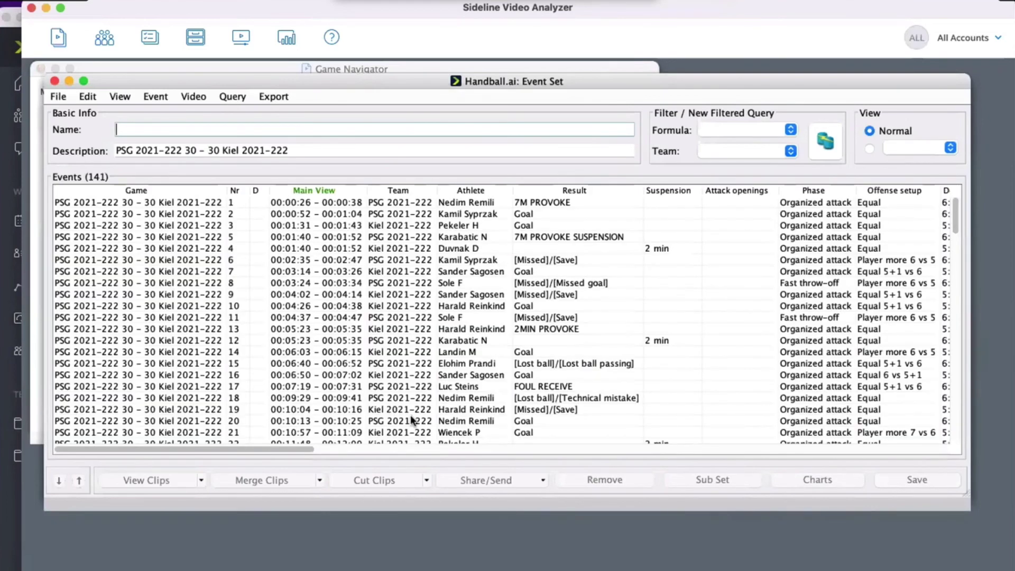
Examine the event set's columns from game and result through shot location, players on court, possession and offense, defense and assist players
drag(298, 448, 504, 446)
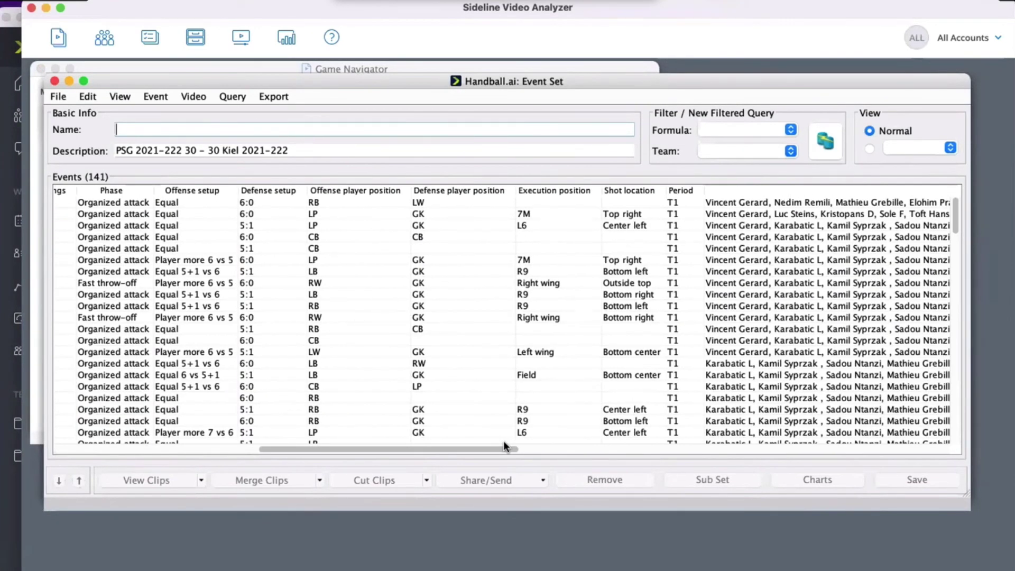
drag(504, 444, 624, 431)
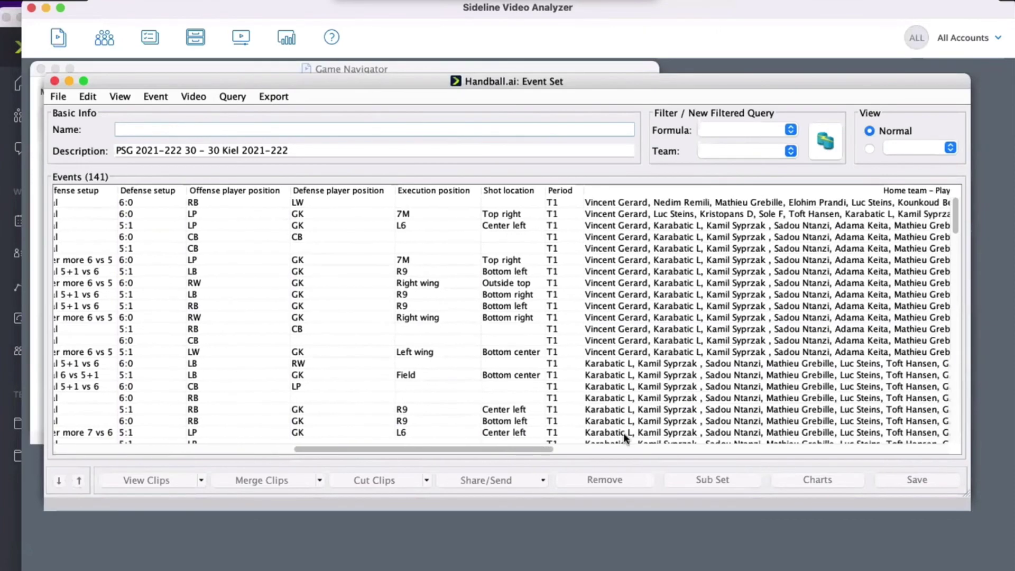
drag(715, 429, 893, 319)
scroll(891, 318, right, 10)
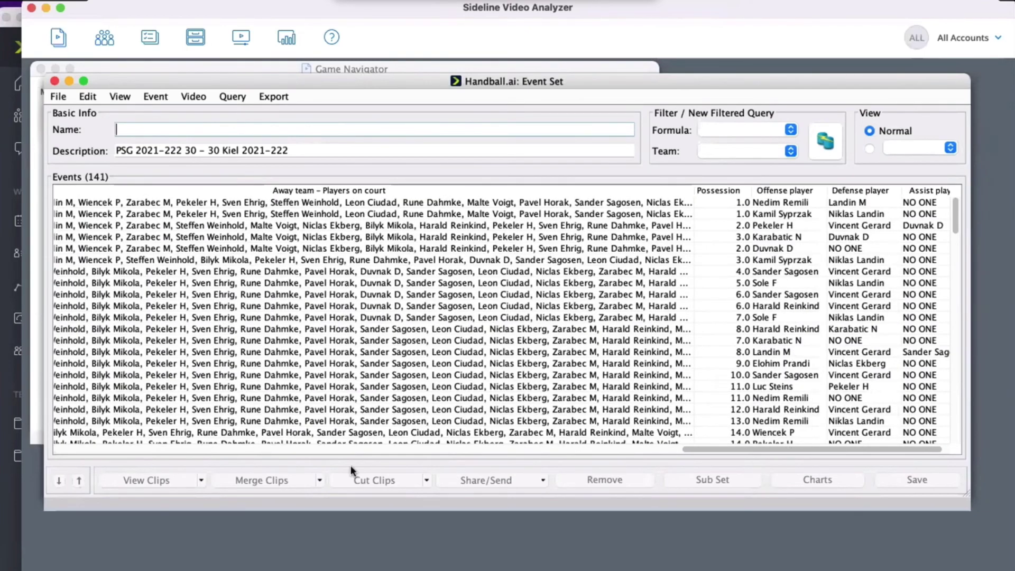
scroll(350, 466, left, 20)
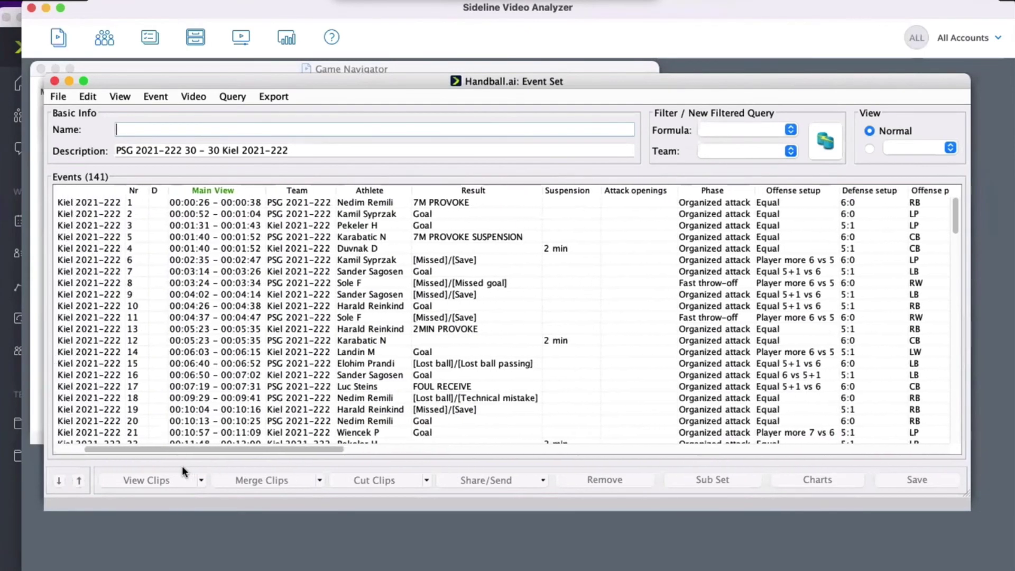
scroll(183, 467, left, 3)
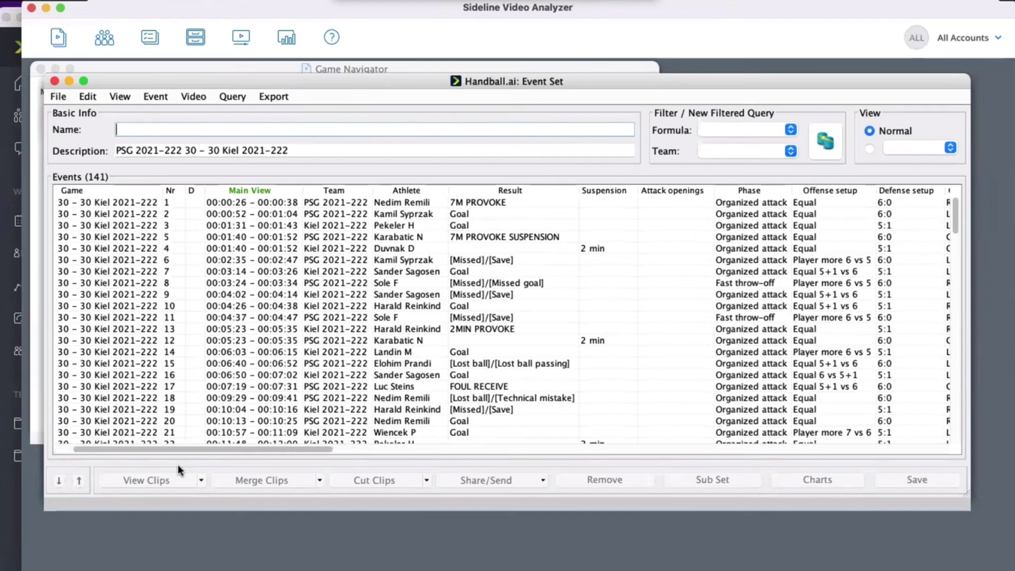
Select event 5, the 7M PROVOKE SUSPENSION, and examine its phase, defense setup, player positions and home players on court
click(73, 240)
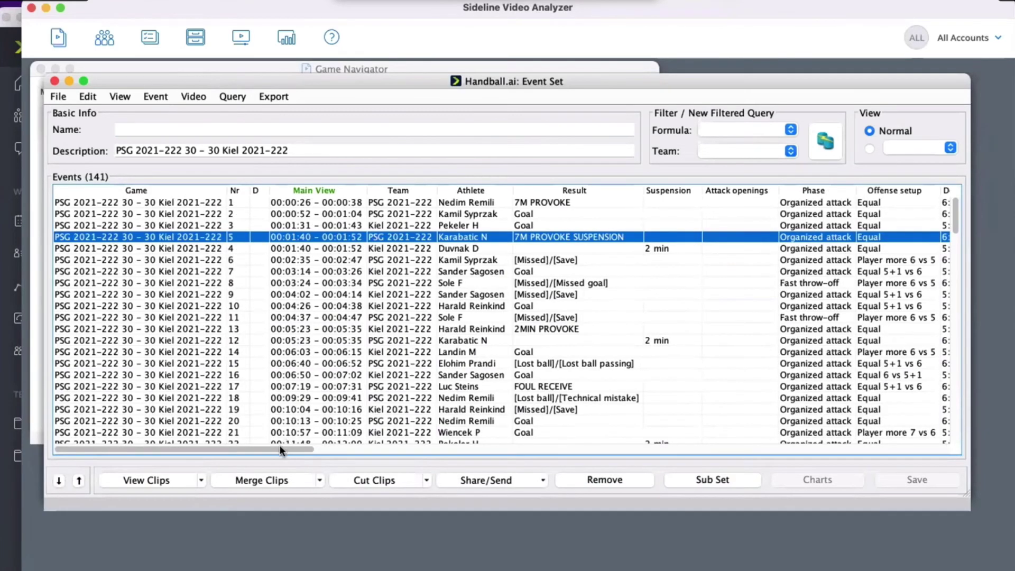
drag(281, 444, 421, 446)
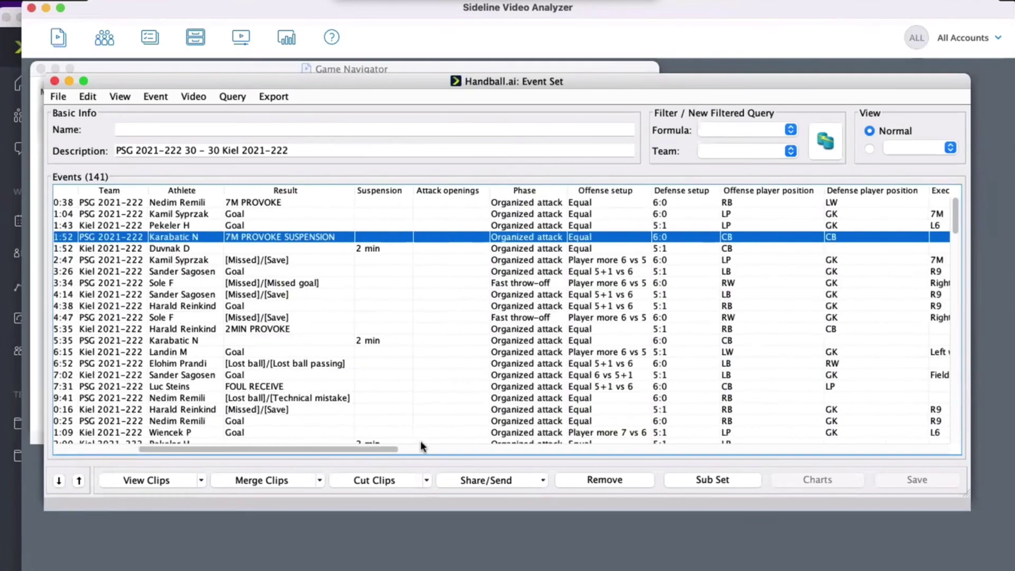
scroll(516, 440, right, 10)
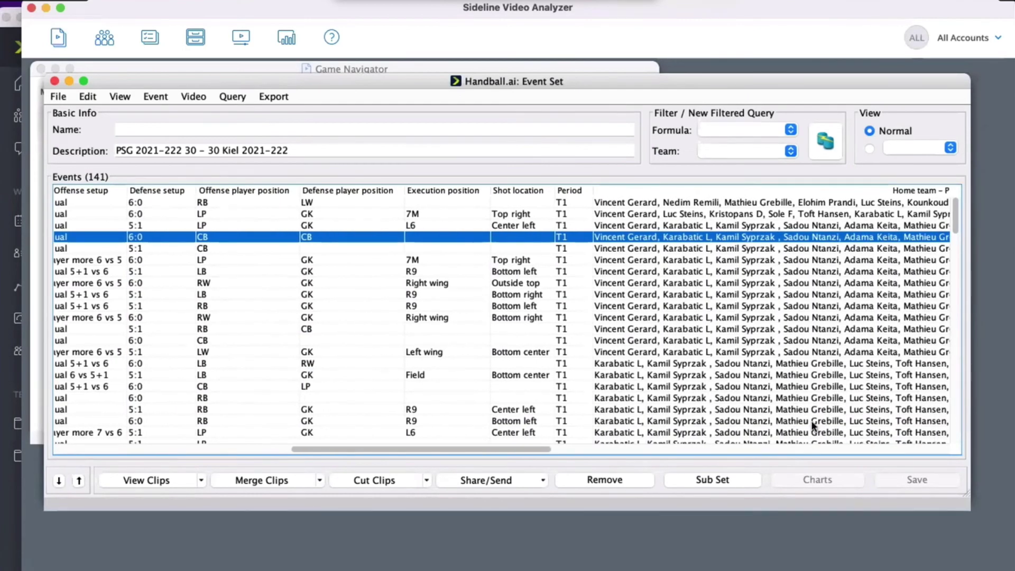
Examine the selected event's away players on court, possession, and offense, defense and assist players, and close the event set
scroll(890, 413, right, 15)
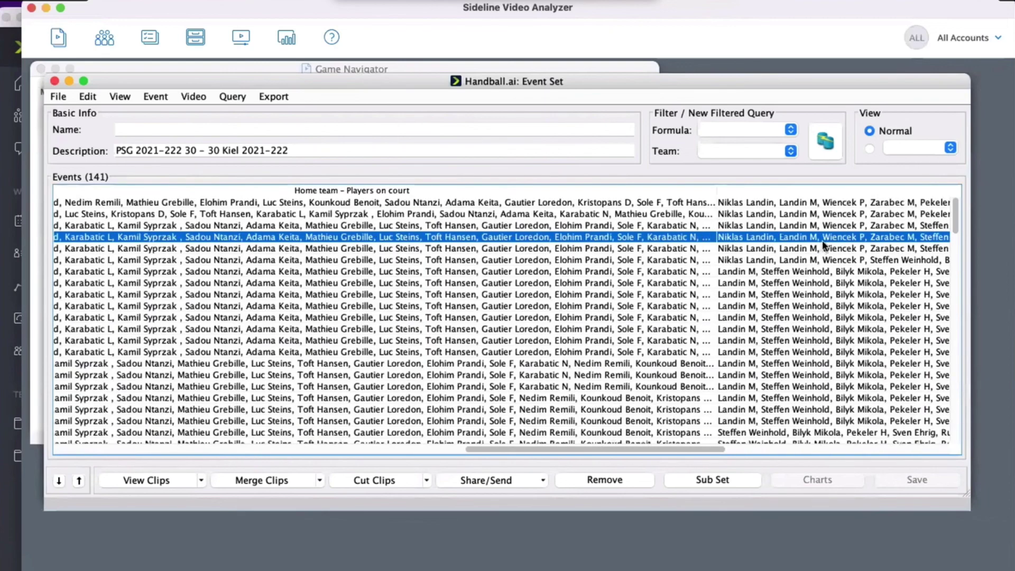
scroll(826, 238, right, 10)
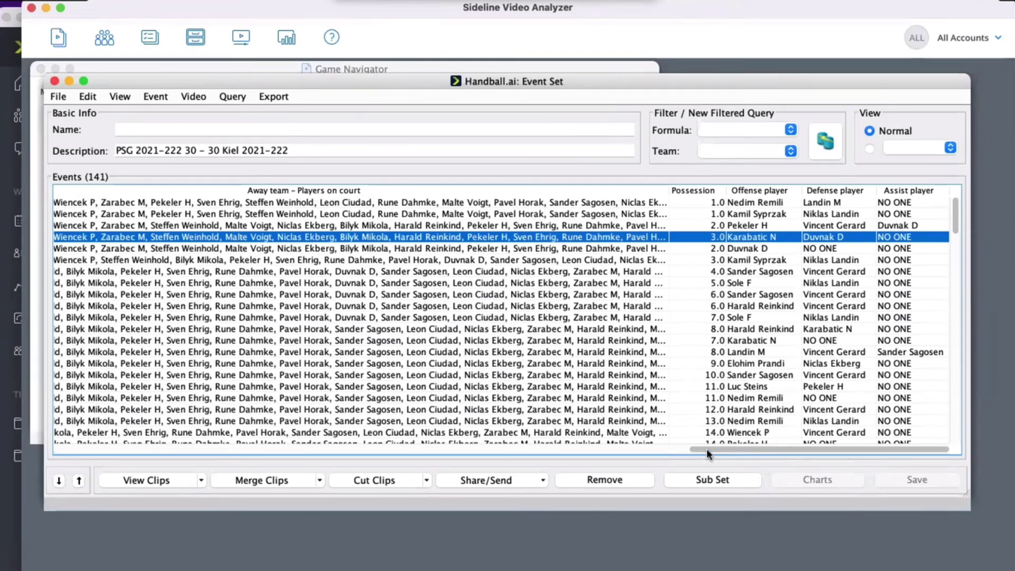
drag(708, 448, 667, 448)
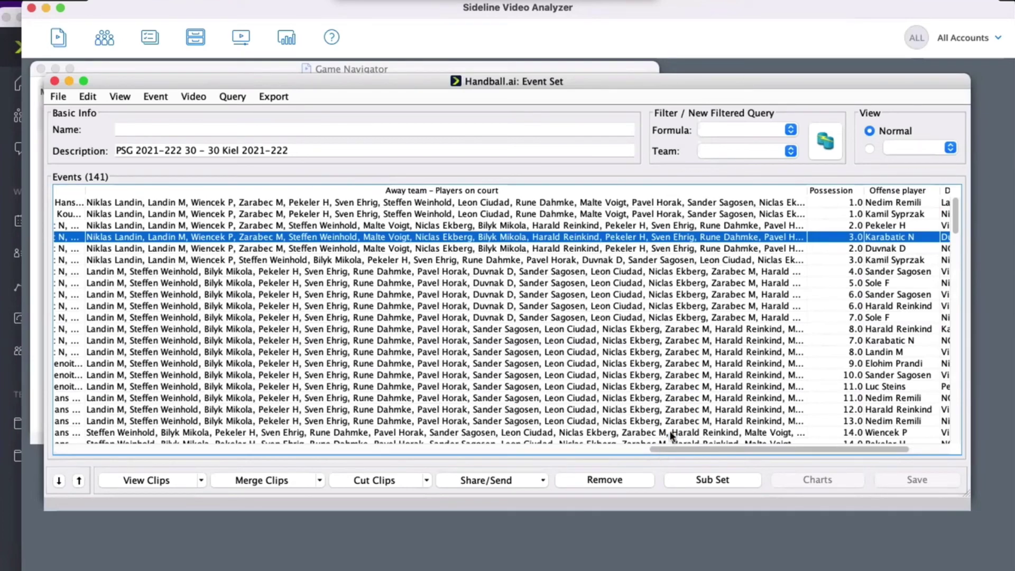
drag(682, 447, 643, 448)
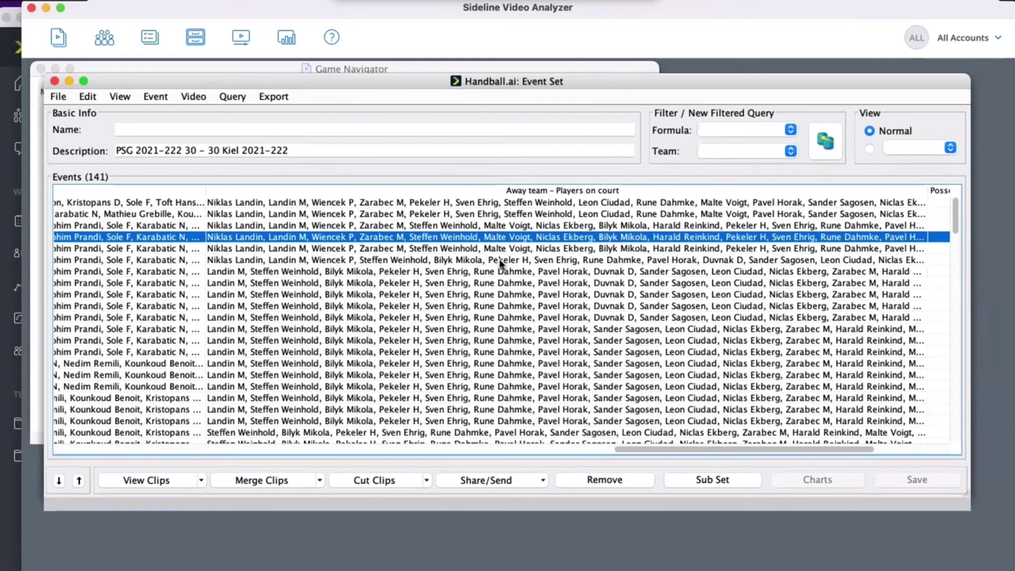
click(54, 81)
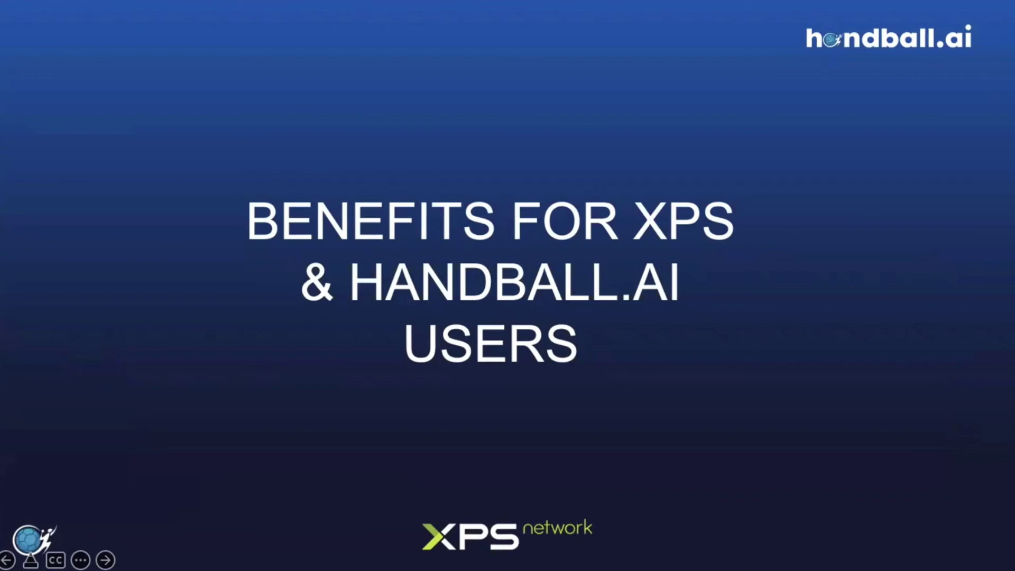
key(Right)
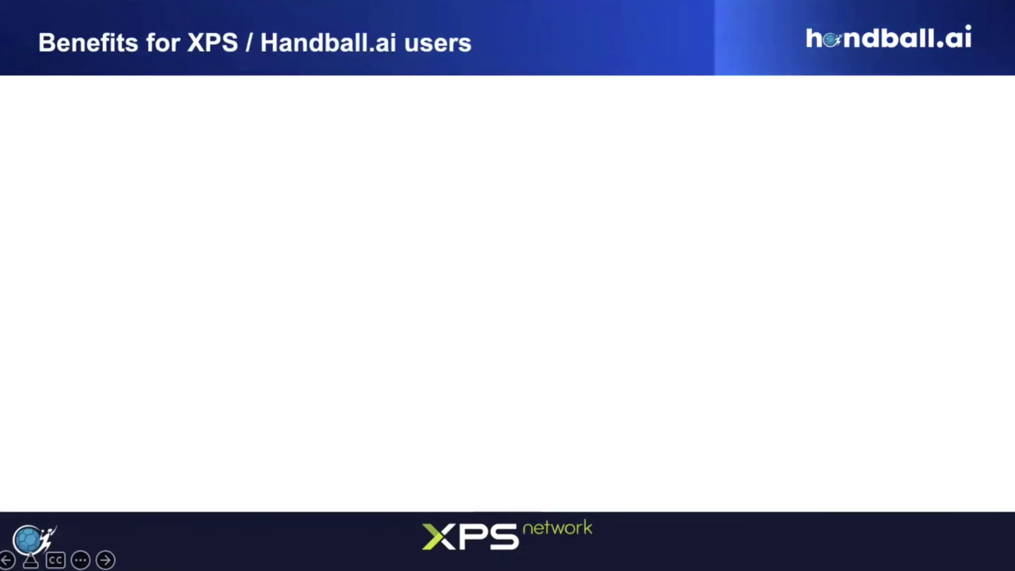
key(Right)
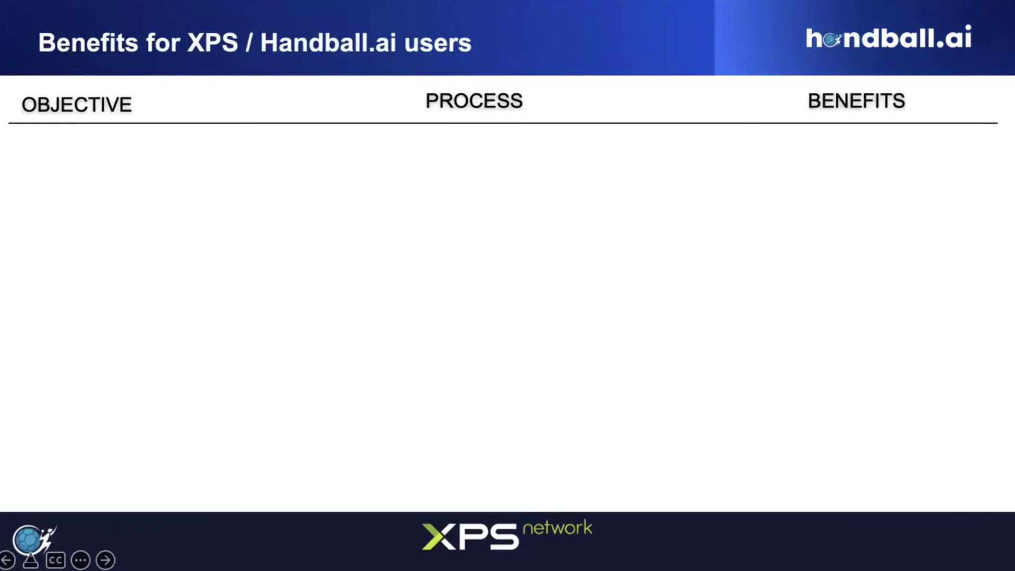
key(Right)
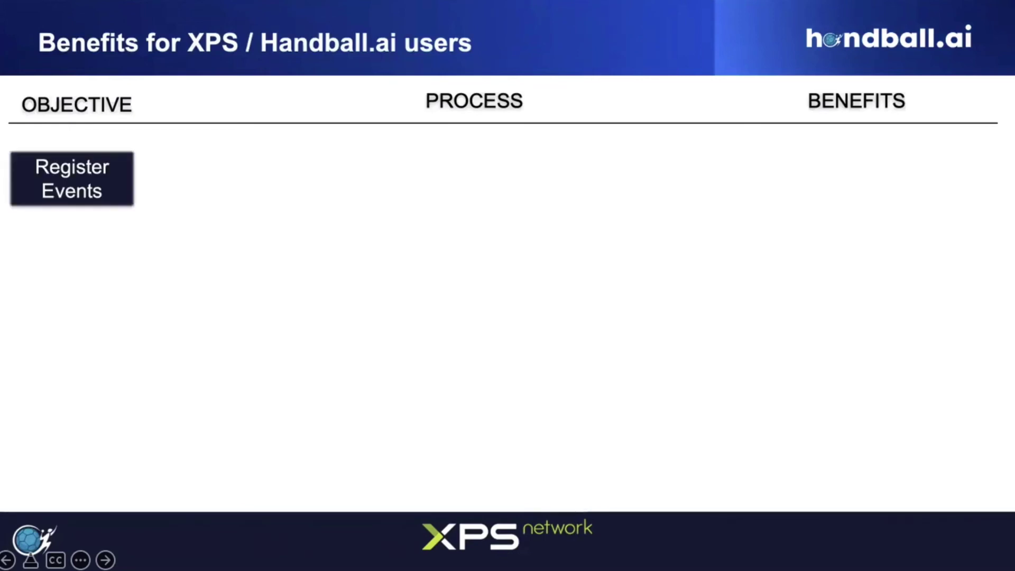